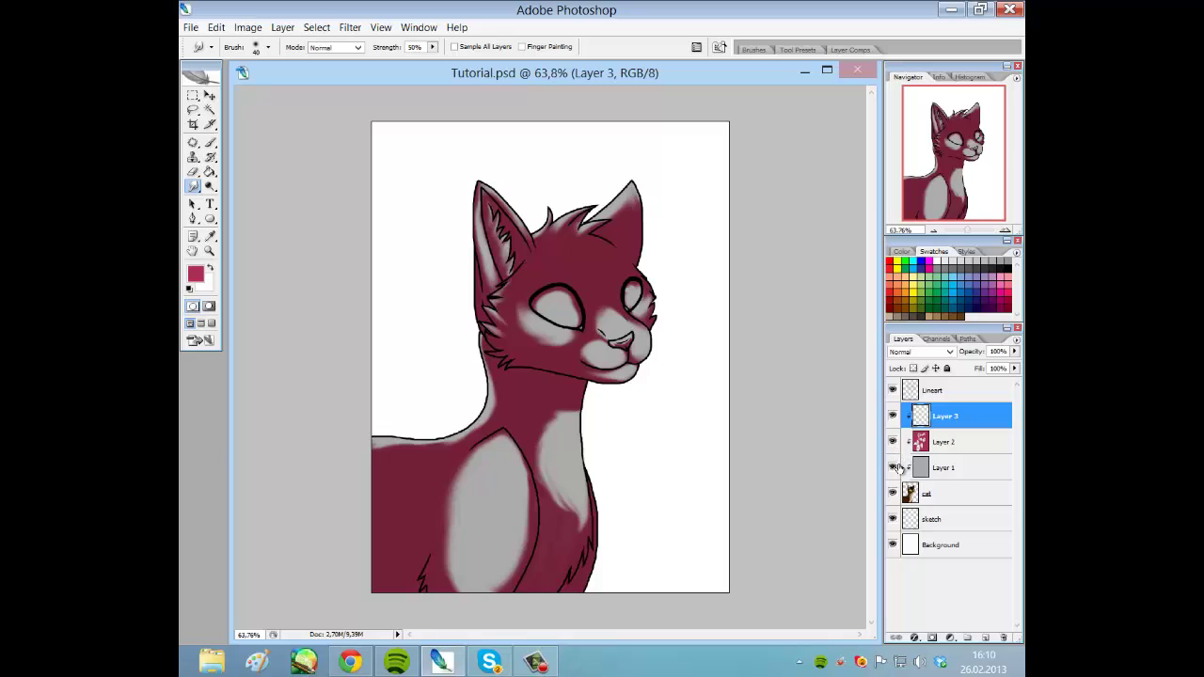
- Hide the gray Layer 1 to check the shading over the cat's colours, and show it again
{"action": "left_click", "coordinate": [893, 469]}
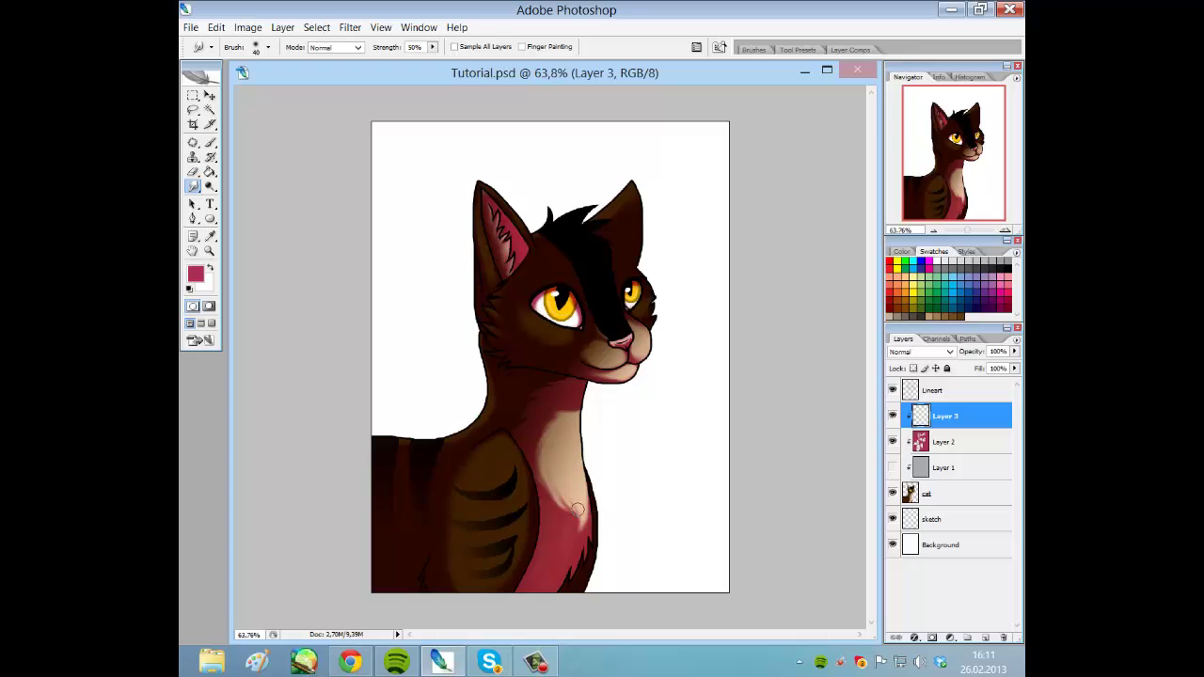
{"action": "left_click", "coordinate": [948, 442]}
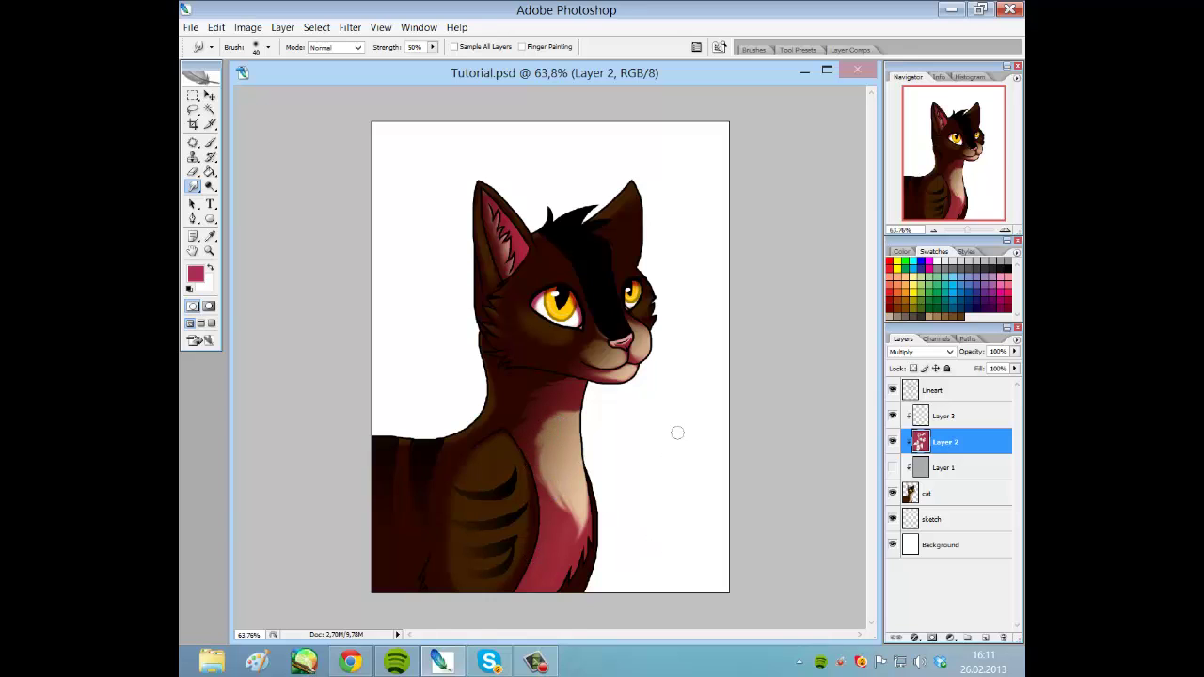
{"action": "left_click", "coordinate": [946, 420]}
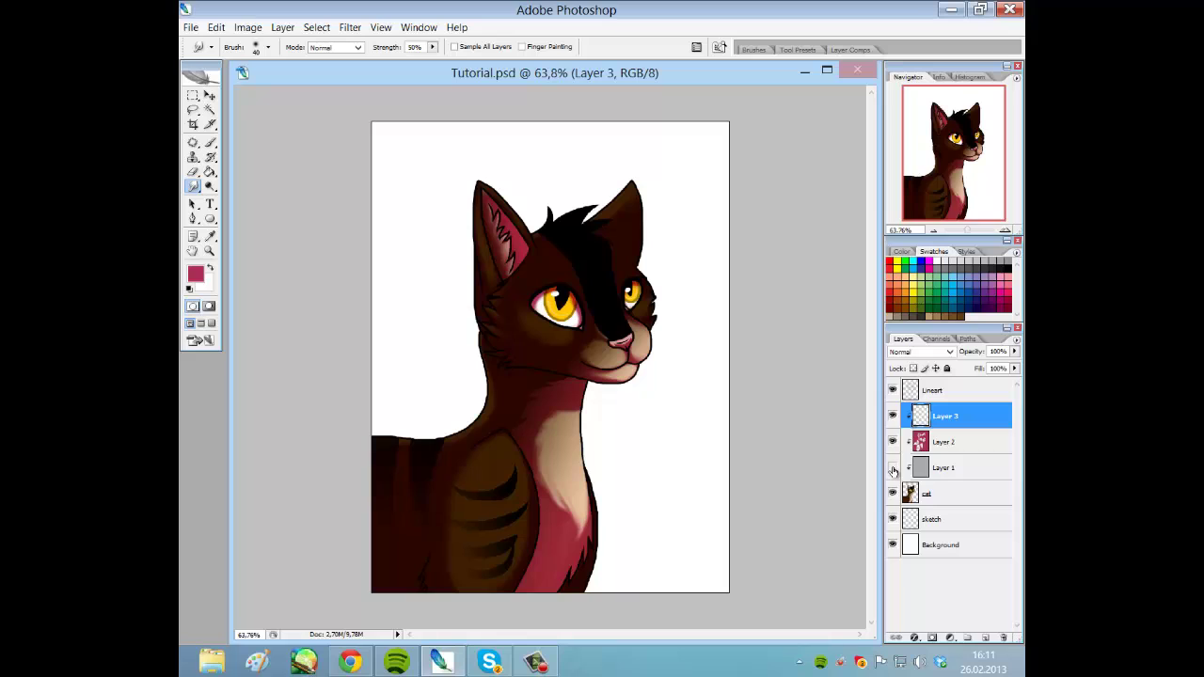
{"action": "left_click", "coordinate": [892, 470]}
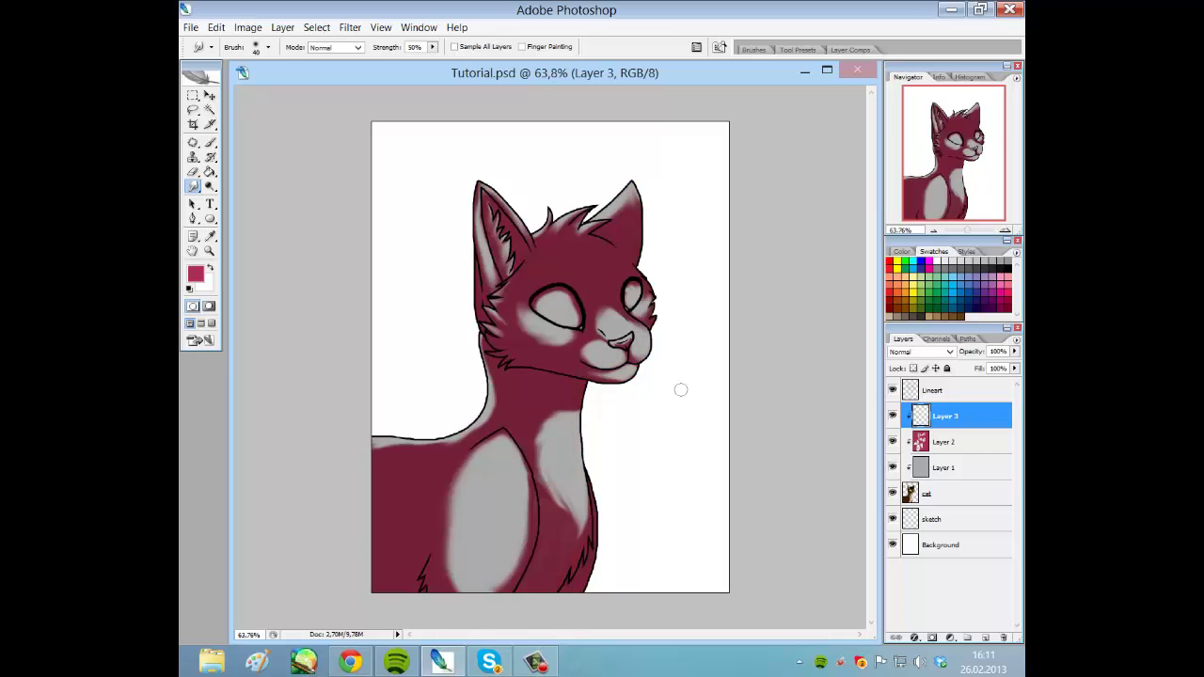
- Lasso the areas above both eyes on Layer 2, delete the shading inside them and deselect
{"action": "left_click", "coordinate": [945, 442]}
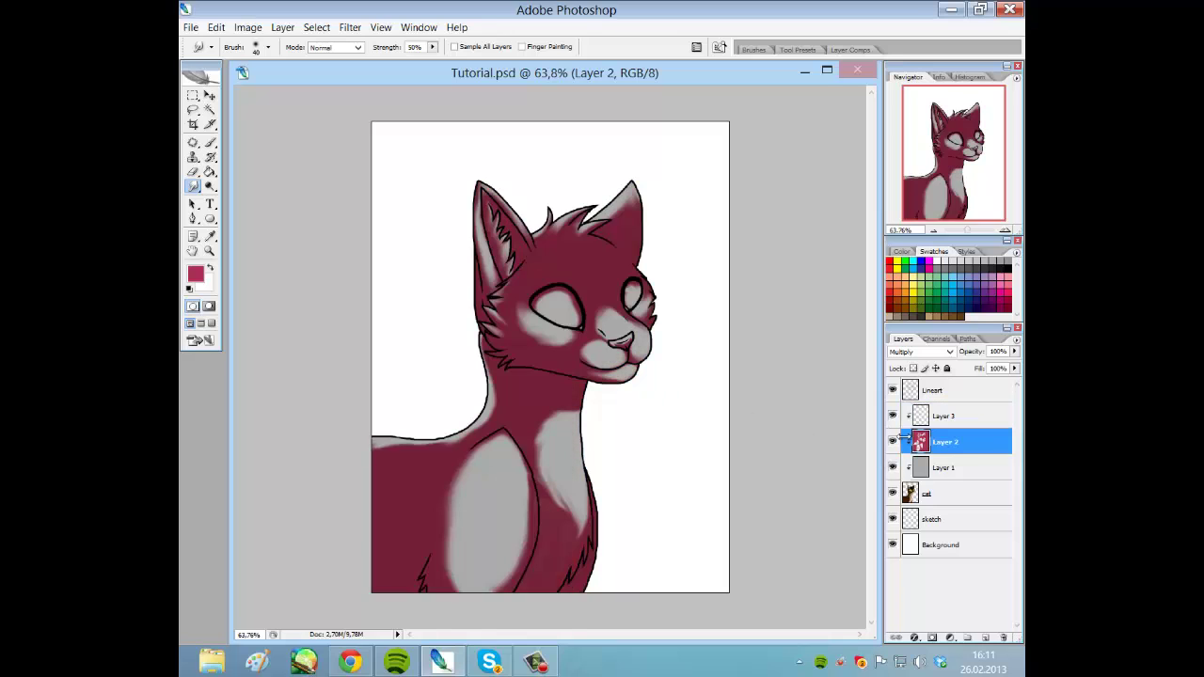
{"action": "left_click", "coordinate": [193, 110]}
{"action": "left_click_drag", "start_coordinate": [964, 231], "coordinate": [974, 230]}
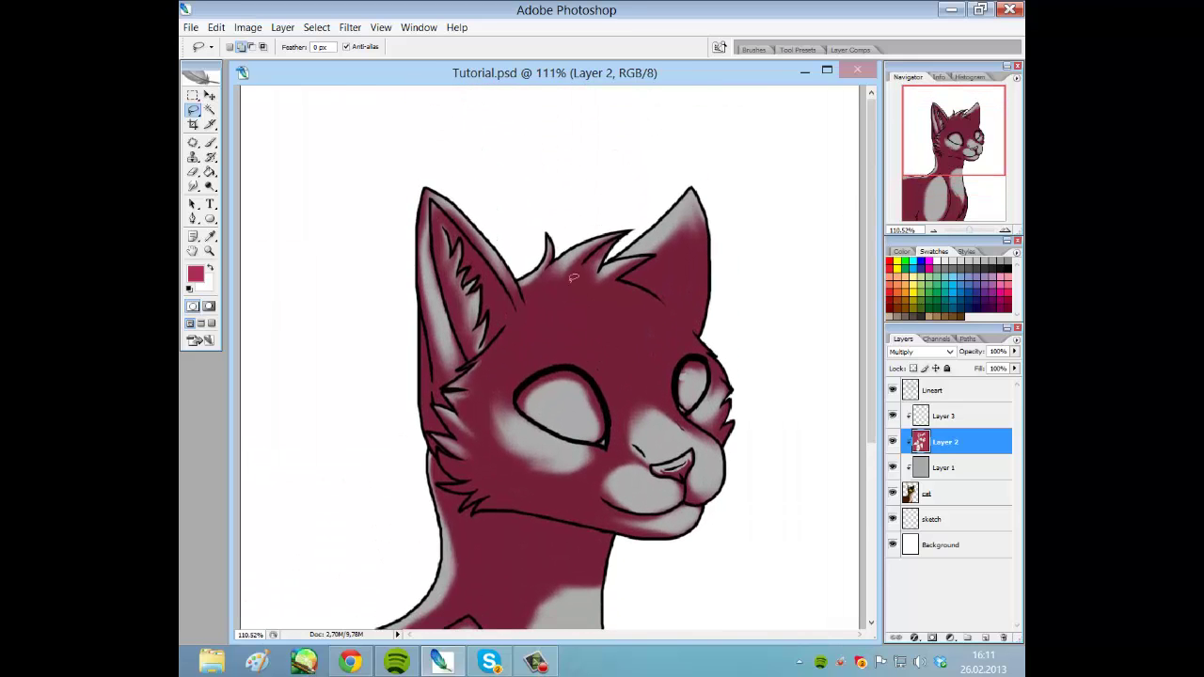
{"action": "mouse_move", "coordinate": [611, 342]}
{"action": "left_mouse_down"}
{"action": "mouse_move", "coordinate": [575, 317]}
{"action": "mouse_move", "coordinate": [532, 326]}
{"action": "left_mouse_up"}
{"action": "mouse_move", "coordinate": [532, 374]}
{"action": "left_mouse_down"}
{"action": "mouse_move", "coordinate": [570, 361]}
{"action": "mouse_move", "coordinate": [612, 397]}
{"action": "left_mouse_up"}
{"action": "left_click_drag", "start_coordinate": [605, 329], "coordinate": [607, 333]}
{"action": "mouse_move", "coordinate": [651, 386]}
{"action": "left_mouse_down"}
{"action": "mouse_move", "coordinate": [652, 320]}
{"action": "mouse_move", "coordinate": [693, 324]}
{"action": "mouse_move", "coordinate": [694, 347]}
{"action": "mouse_move", "coordinate": [663, 365]}
{"action": "mouse_move", "coordinate": [671, 385]}
{"action": "mouse_move", "coordinate": [657, 337]}
{"action": "mouse_move", "coordinate": [678, 321]}
{"action": "mouse_move", "coordinate": [703, 346]}
{"action": "mouse_move", "coordinate": [673, 366]}
{"action": "mouse_move", "coordinate": [679, 393]}
{"action": "mouse_move", "coordinate": [684, 357]}
{"action": "left_mouse_up"}
{"action": "key", "text": "ctrl+z"}
{"action": "key", "text": "Delete"}
{"action": "key", "text": "ctrl+d"}
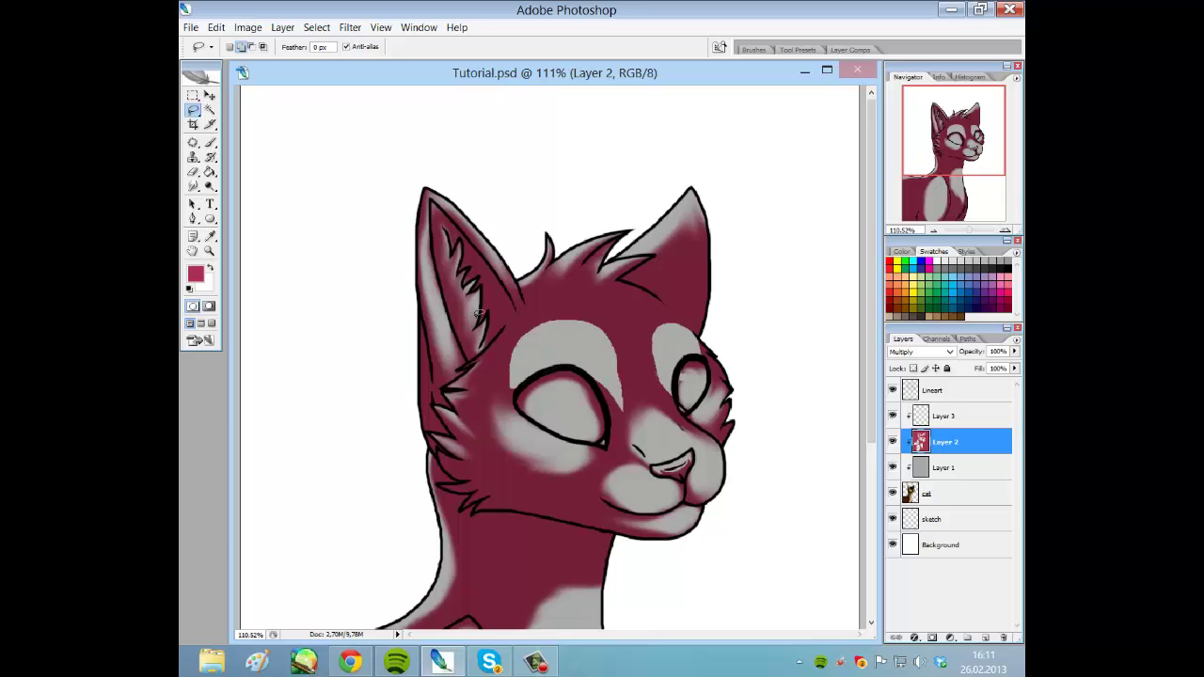
- Smudge the edges of the cleared areas above both eyes into soft transitions
{"action": "left_click", "coordinate": [193, 186]}
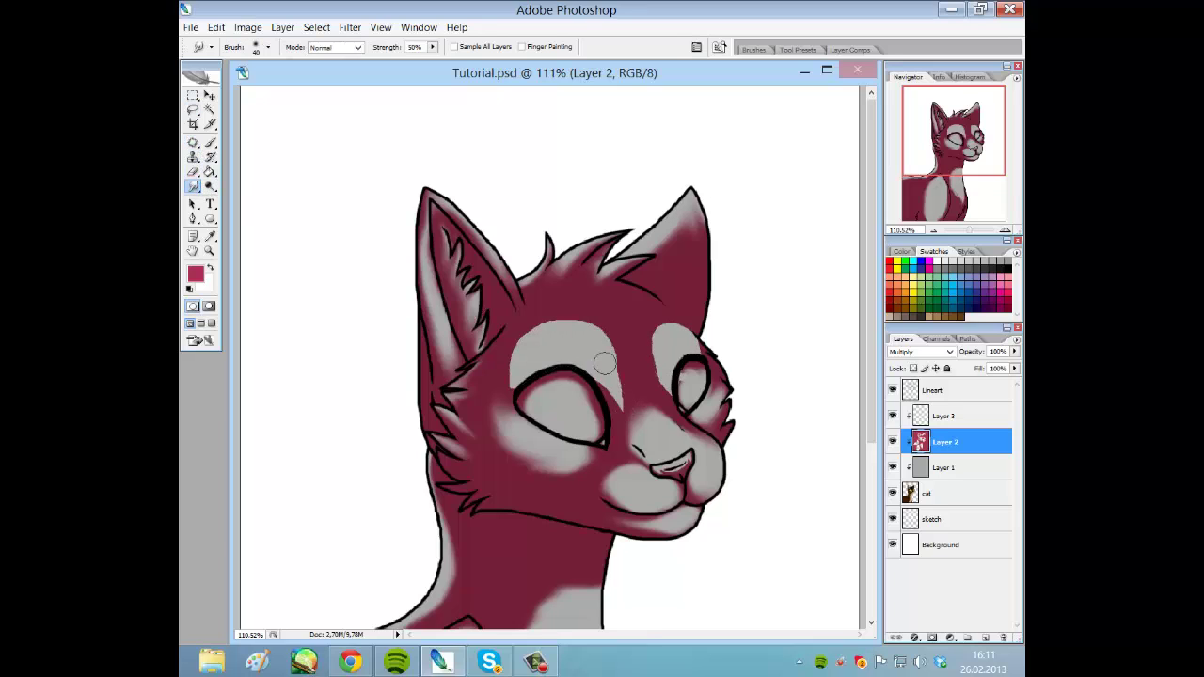
{"action": "mouse_move", "coordinate": [599, 332]}
{"action": "left_mouse_down"}
{"action": "mouse_move", "coordinate": [540, 324]}
{"action": "mouse_move", "coordinate": [583, 325]}
{"action": "mouse_move", "coordinate": [514, 352]}
{"action": "mouse_move", "coordinate": [526, 374]}
{"action": "mouse_move", "coordinate": [527, 351]}
{"action": "mouse_move", "coordinate": [508, 399]}
{"action": "mouse_move", "coordinate": [529, 330]}
{"action": "mouse_move", "coordinate": [502, 410]}
{"action": "mouse_move", "coordinate": [535, 355]}
{"action": "mouse_move", "coordinate": [511, 362]}
{"action": "mouse_move", "coordinate": [535, 350]}
{"action": "mouse_move", "coordinate": [496, 377]}
{"action": "mouse_move", "coordinate": [560, 366]}
{"action": "mouse_move", "coordinate": [626, 396]}
{"action": "mouse_move", "coordinate": [611, 415]}
{"action": "mouse_move", "coordinate": [588, 377]}
{"action": "mouse_move", "coordinate": [611, 431]}
{"action": "mouse_move", "coordinate": [599, 368]}
{"action": "mouse_move", "coordinate": [603, 443]}
{"action": "mouse_move", "coordinate": [605, 352]}
{"action": "mouse_move", "coordinate": [532, 349]}
{"action": "mouse_move", "coordinate": [548, 321]}
{"action": "mouse_move", "coordinate": [496, 353]}
{"action": "mouse_move", "coordinate": [538, 334]}
{"action": "mouse_move", "coordinate": [596, 349]}
{"action": "left_mouse_up"}
{"action": "mouse_move", "coordinate": [666, 395]}
{"action": "left_mouse_down"}
{"action": "mouse_move", "coordinate": [649, 341]}
{"action": "mouse_move", "coordinate": [681, 319]}
{"action": "mouse_move", "coordinate": [700, 363]}
{"action": "mouse_move", "coordinate": [646, 331]}
{"action": "mouse_move", "coordinate": [670, 393]}
{"action": "mouse_move", "coordinate": [670, 333]}
{"action": "mouse_move", "coordinate": [663, 322]}
{"action": "mouse_move", "coordinate": [656, 350]}
{"action": "mouse_move", "coordinate": [672, 395]}
{"action": "mouse_move", "coordinate": [697, 367]}
{"action": "mouse_move", "coordinate": [680, 387]}
{"action": "mouse_move", "coordinate": [694, 401]}
{"action": "left_mouse_up"}
- Paint thin shading inside the cat's smaller, far eye on Layer 2 with a 3 px brush
{"action": "left_click", "coordinate": [211, 141]}
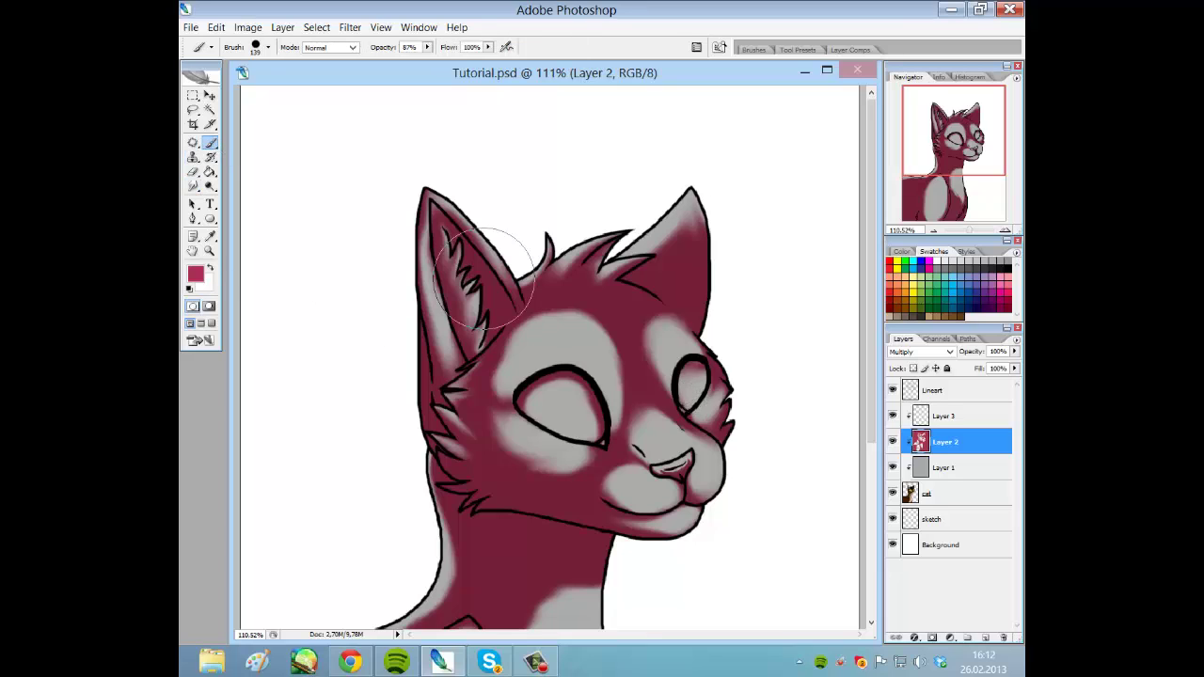
{"action": "left_click", "coordinate": [268, 48]}
{"action": "left_click", "coordinate": [259, 162]}
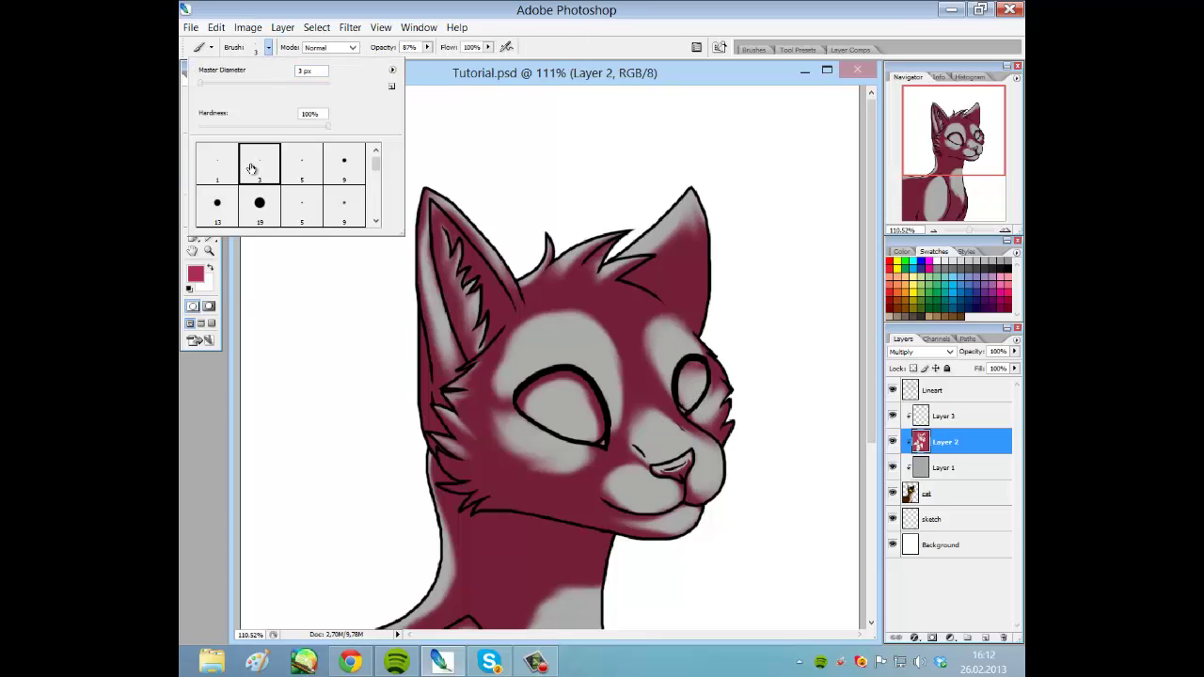
{"action": "key", "text": "Return"}
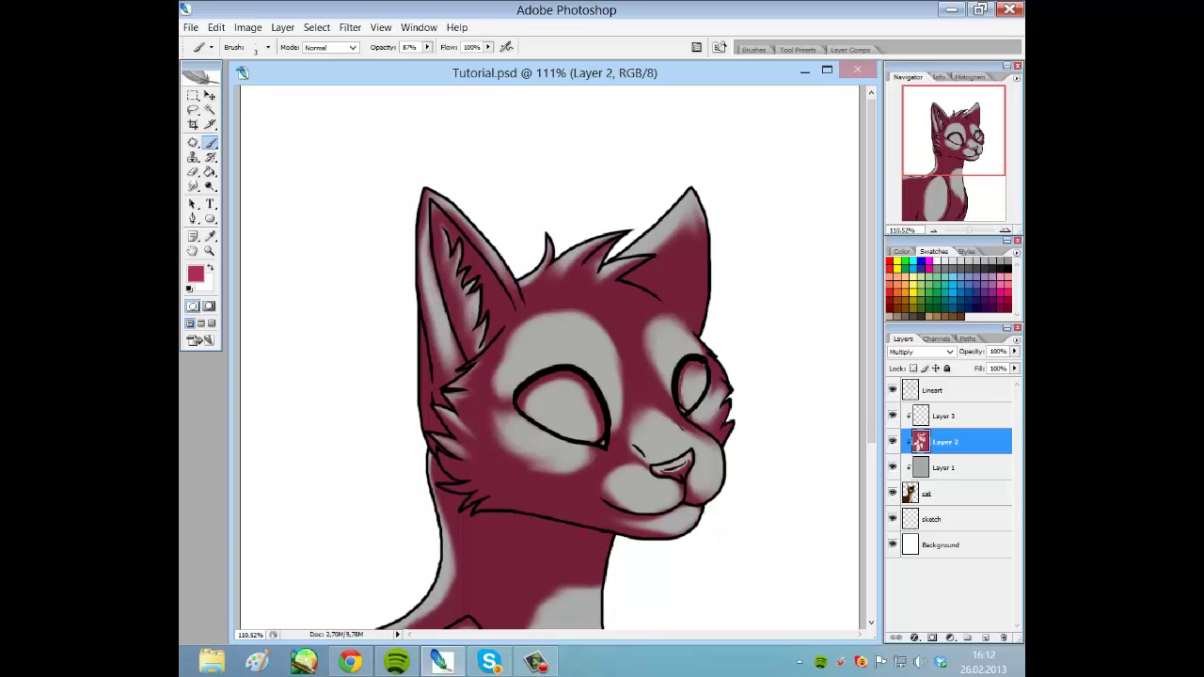
- Hide Layer 1 and erase the Layer 2 shading covering the white highlight of the far eye
{"action": "left_click", "coordinate": [949, 476]}
{"action": "left_click", "coordinate": [894, 468]}
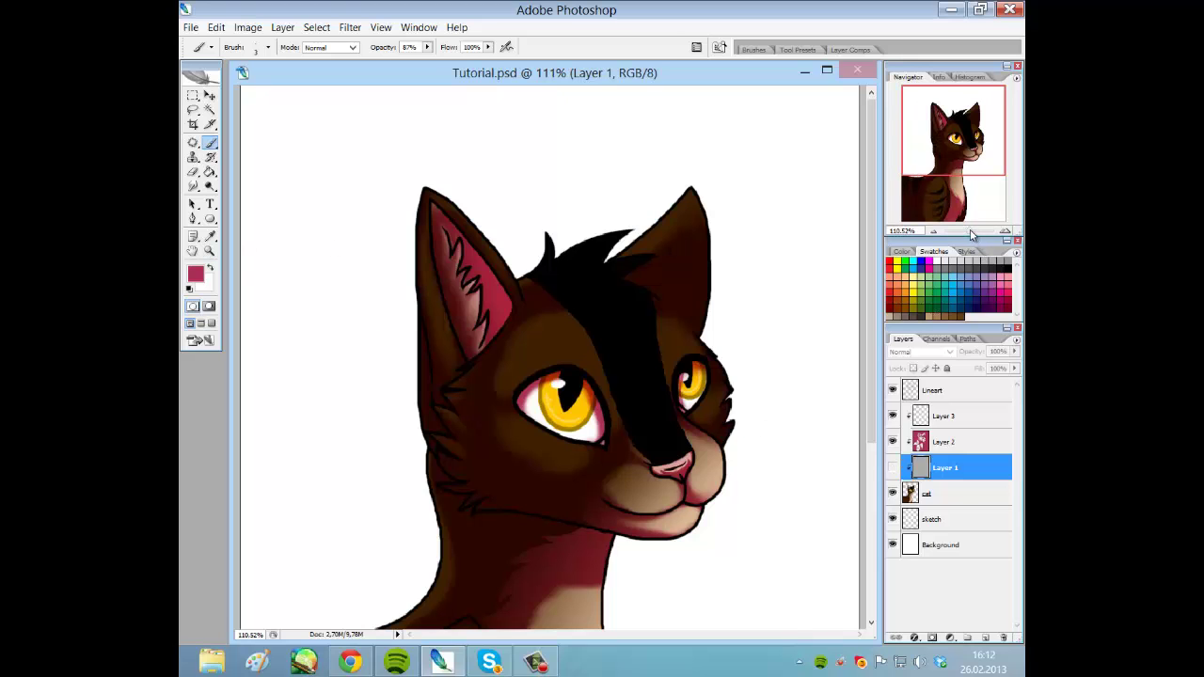
{"action": "left_click_drag", "start_coordinate": [971, 231], "coordinate": [977, 231]}
{"action": "left_click_drag", "start_coordinate": [954, 156], "coordinate": [969, 140]}
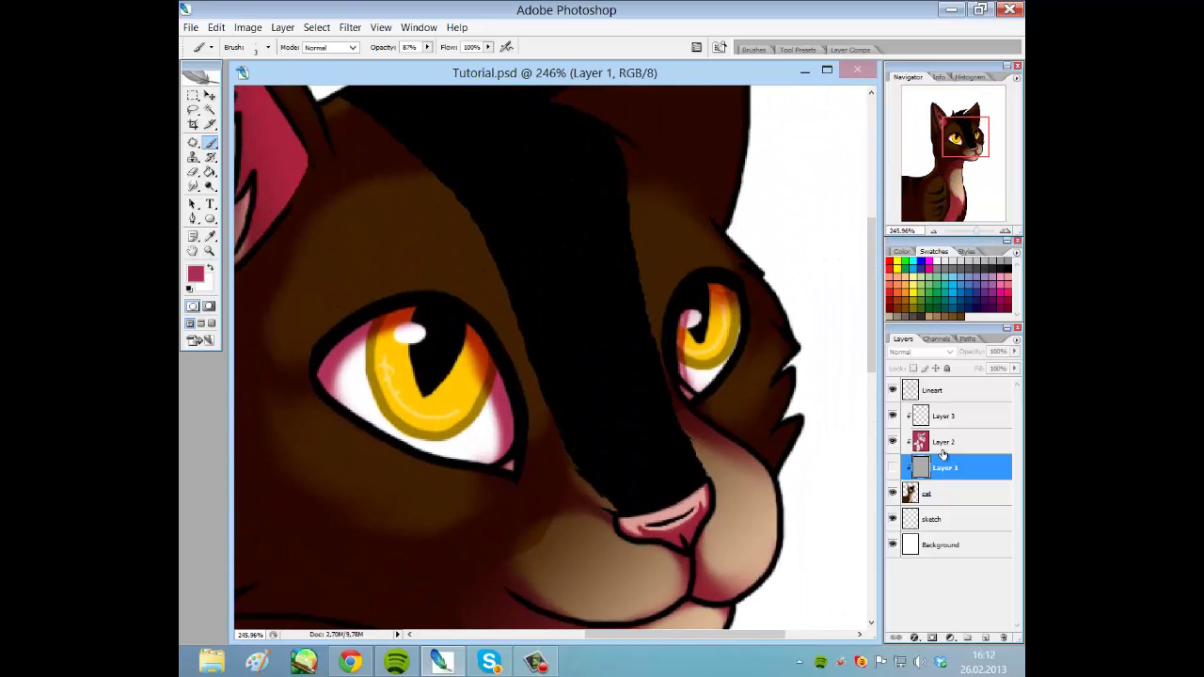
{"action": "left_click", "coordinate": [944, 442]}
{"action": "left_click", "coordinate": [193, 172]}
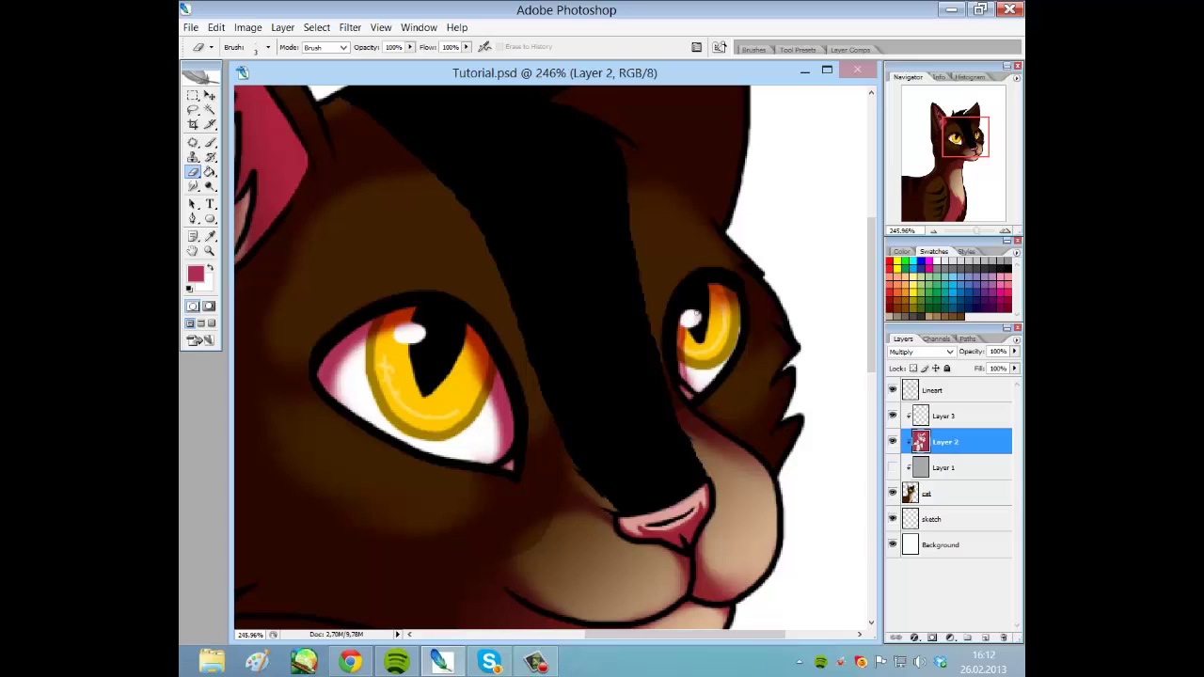
- Reduce the Smudge brush to 16 px and soften the shading in the far eye
{"action": "left_click", "coordinate": [193, 186]}
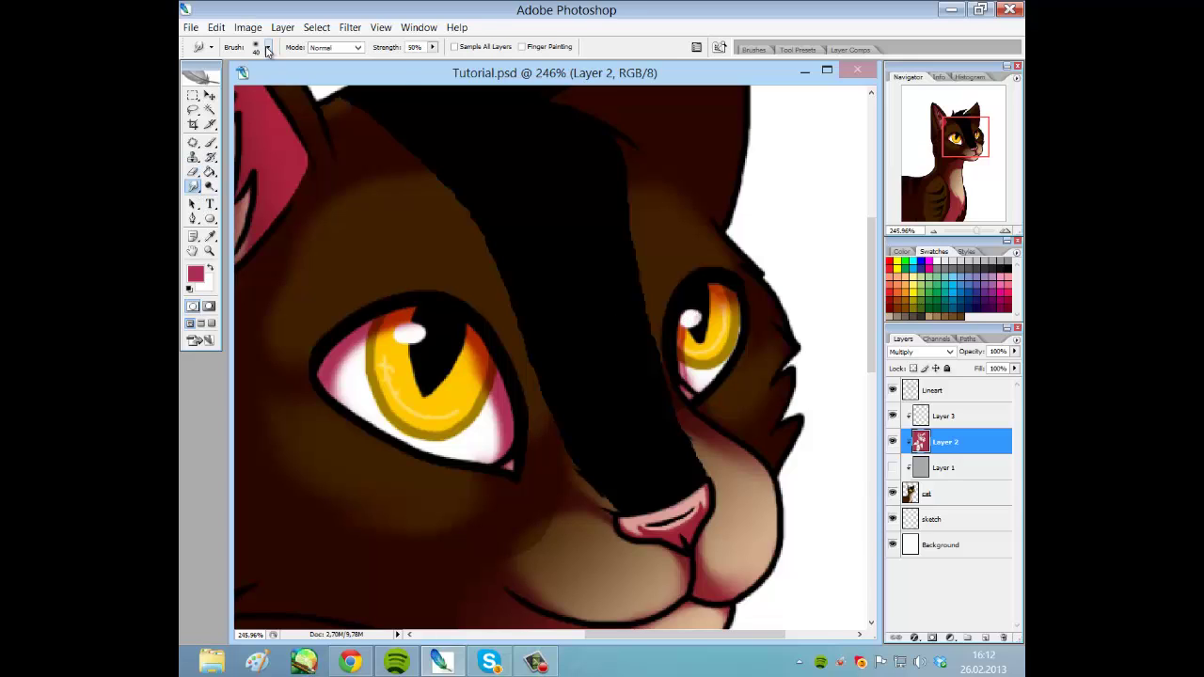
{"action": "left_click", "coordinate": [268, 47]}
{"action": "left_click_drag", "start_coordinate": [221, 86], "coordinate": [209, 86]}
{"action": "left_click", "coordinate": [692, 378]}
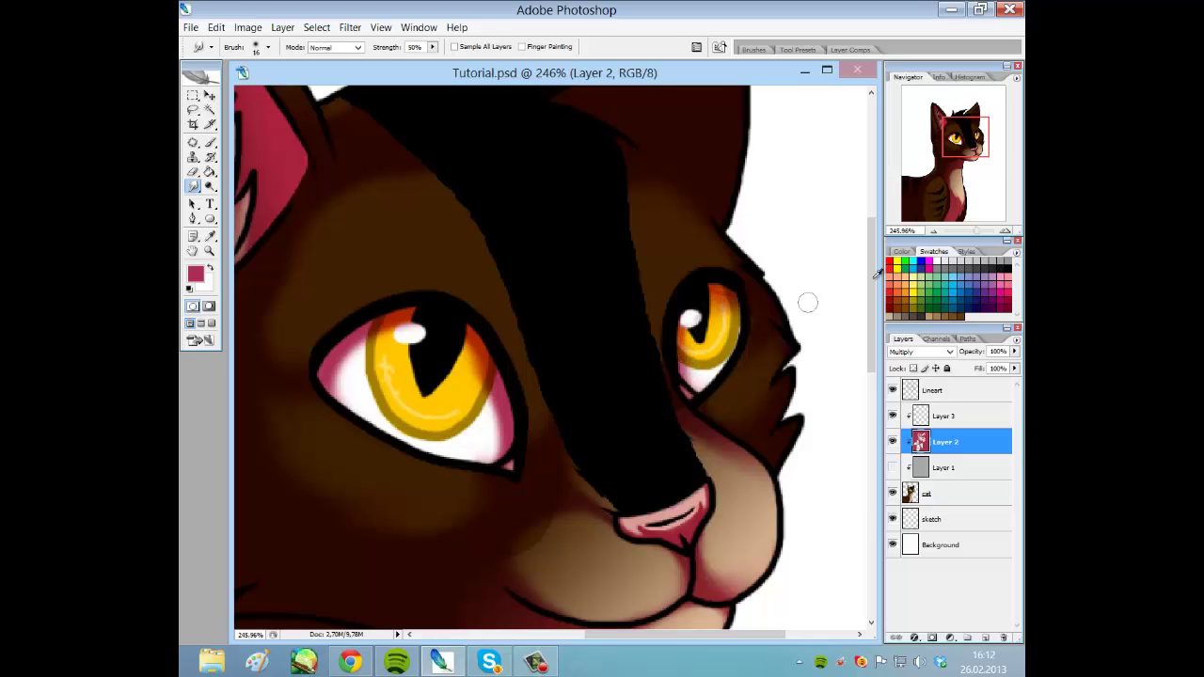
- Show the gray Layer 1 again and make Layer 3 the active layer
{"action": "left_click_drag", "start_coordinate": [977, 233], "coordinate": [968, 237]}
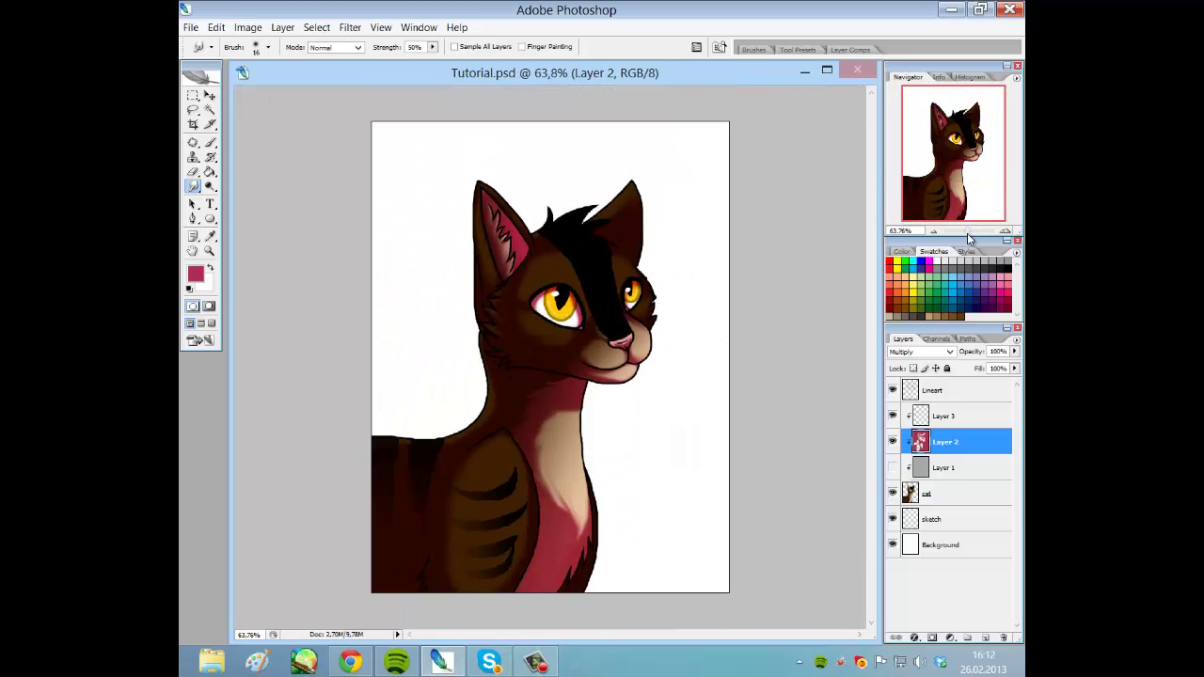
{"action": "left_click", "coordinate": [893, 467]}
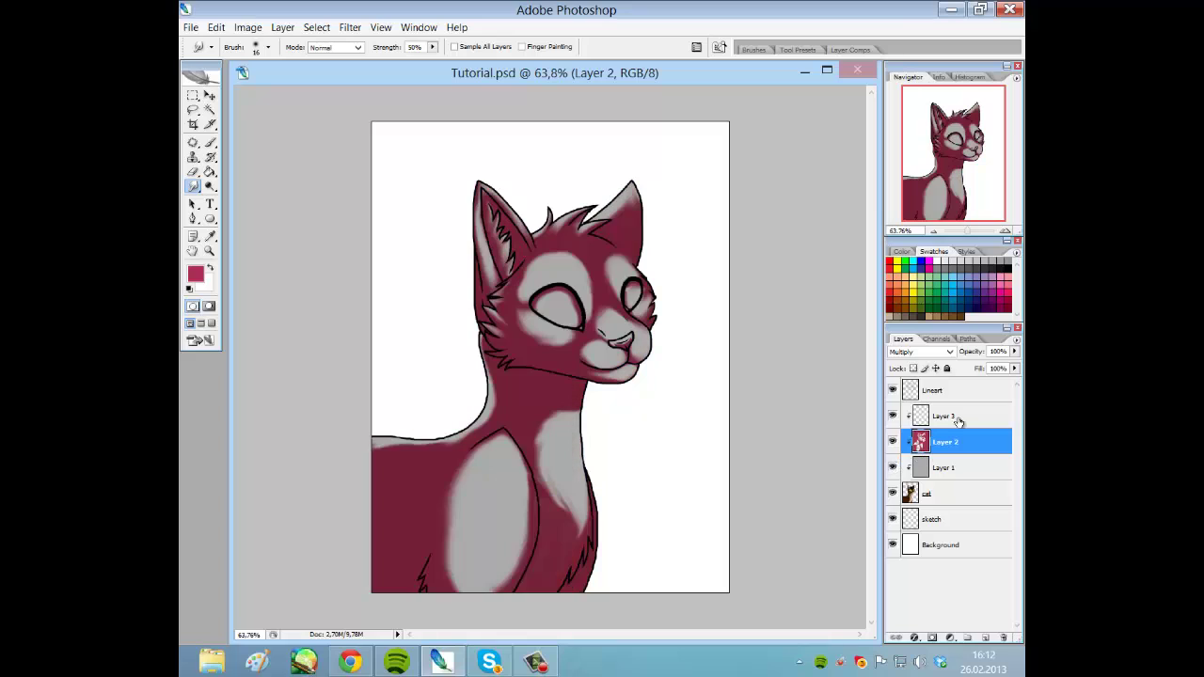
{"action": "left_click", "coordinate": [959, 416]}
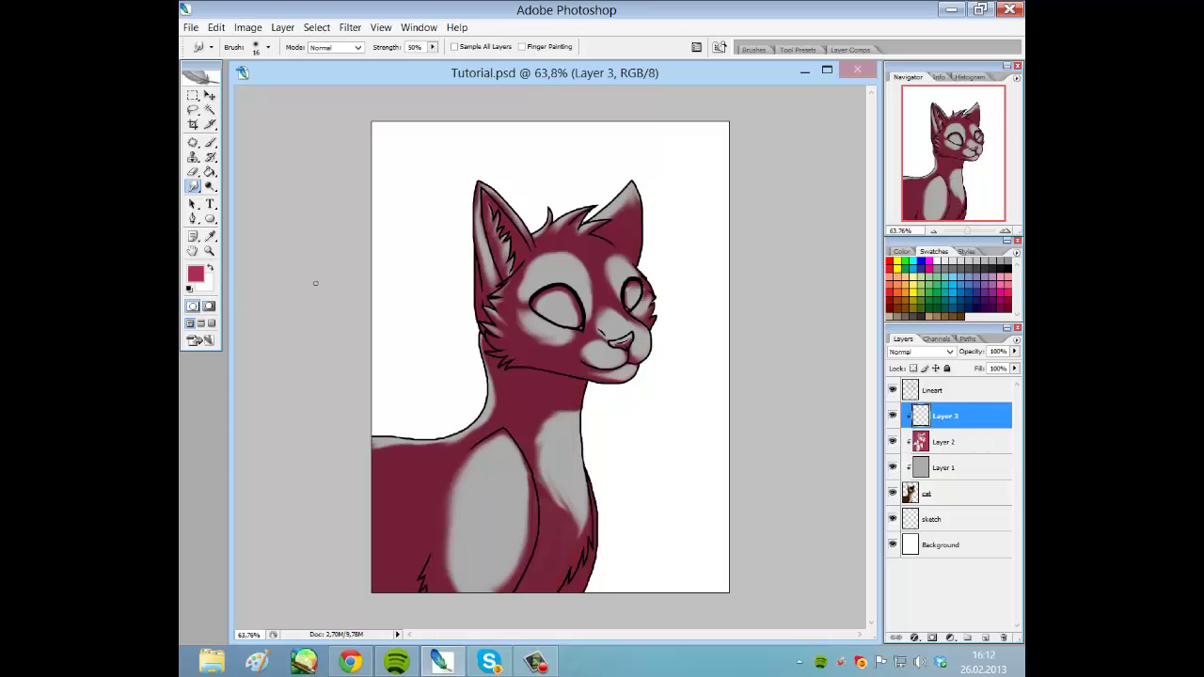
{"action": "left_click", "coordinate": [196, 274]}
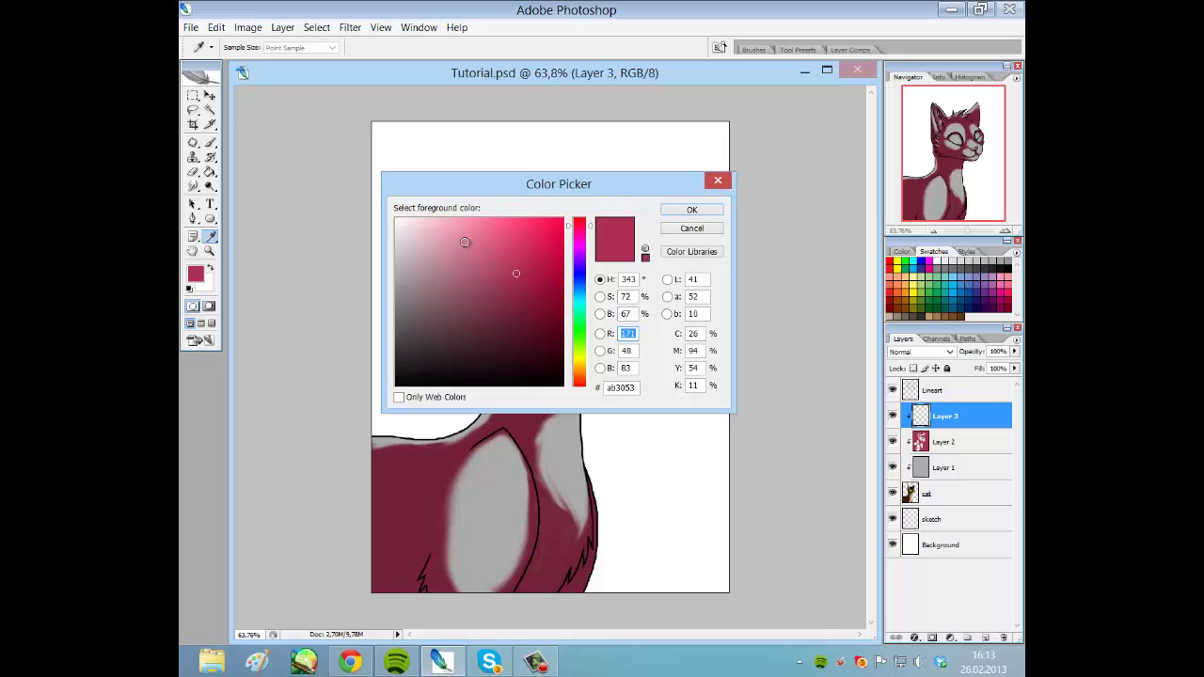
{"action": "left_click", "coordinate": [670, 229]}
{"action": "key", "text": "r"}
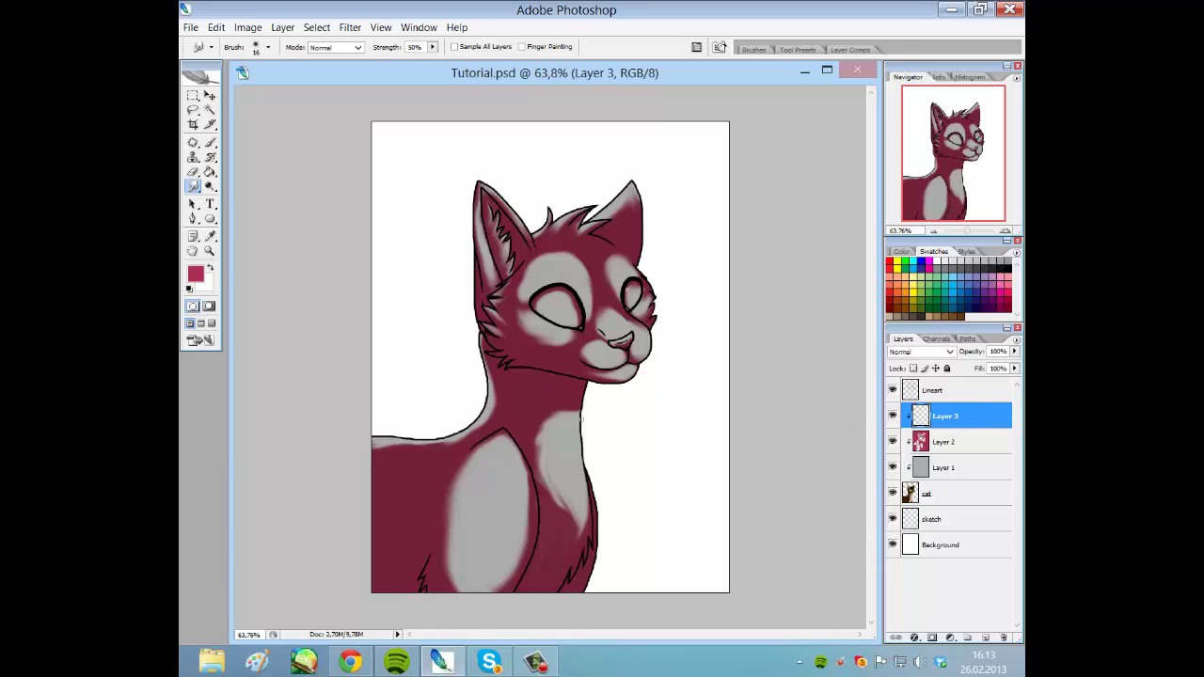
- Set the foreground colour to light pink and the blend mode of Layer 3 to Screen
{"action": "left_click", "coordinate": [201, 275]}
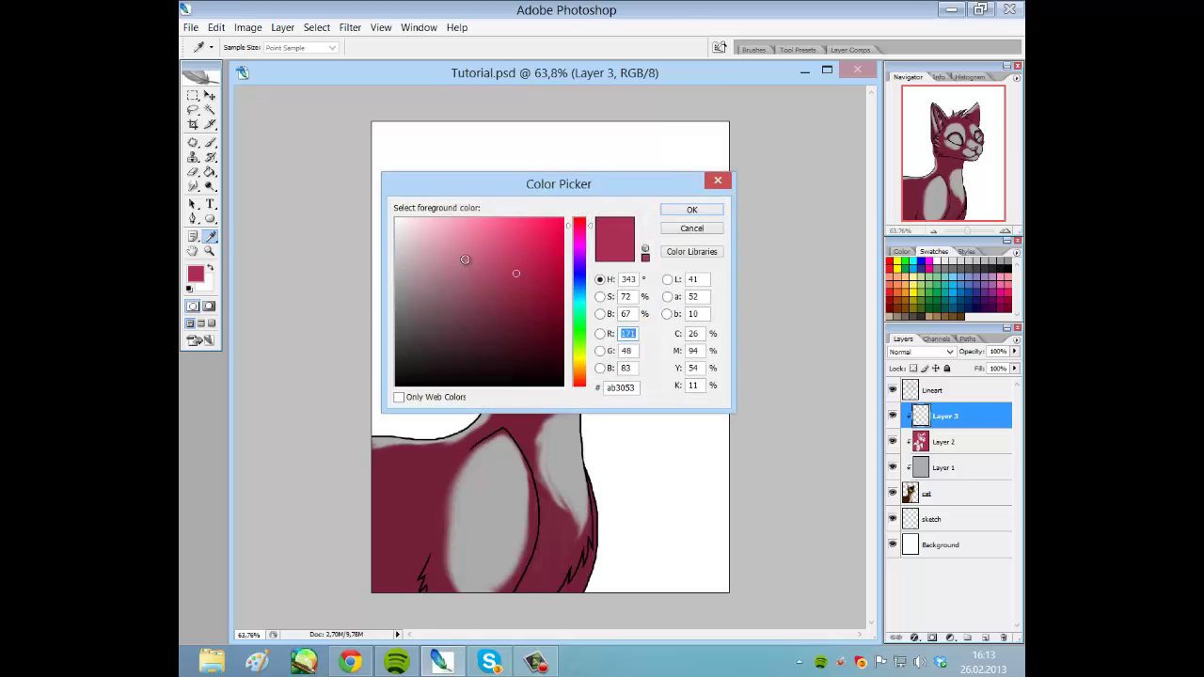
{"action": "left_click_drag", "start_coordinate": [461, 260], "coordinate": [443, 199]}
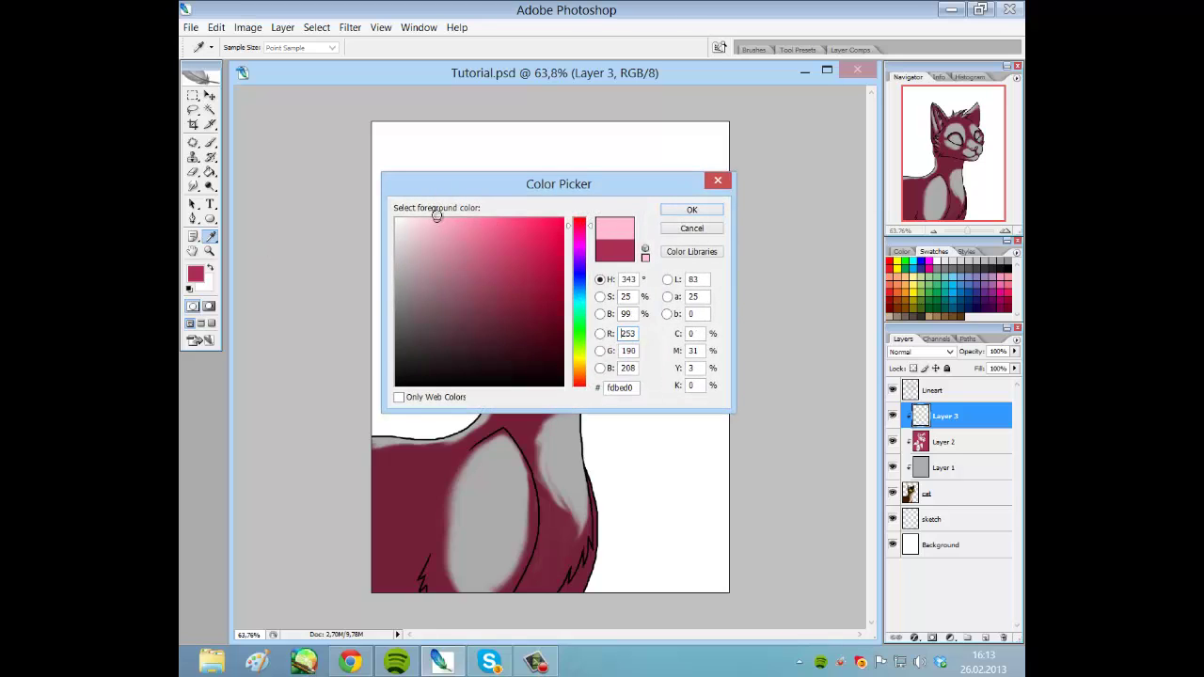
{"action": "left_click", "coordinate": [691, 209]}
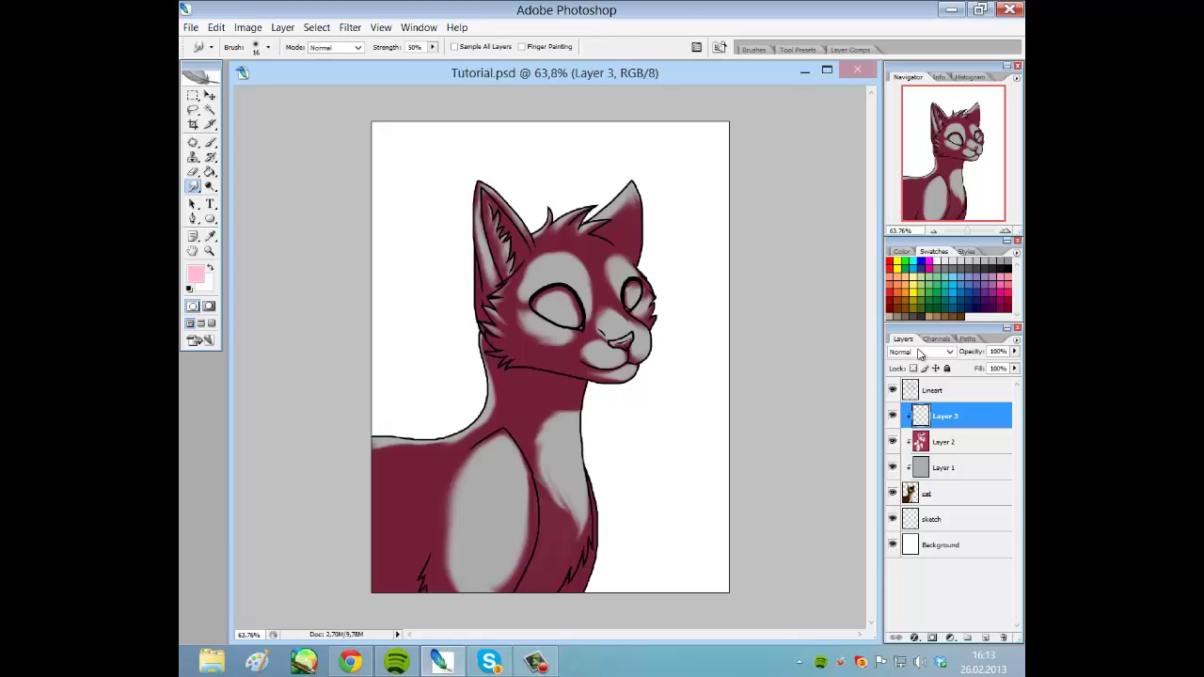
{"action": "left_click", "coordinate": [923, 352]}
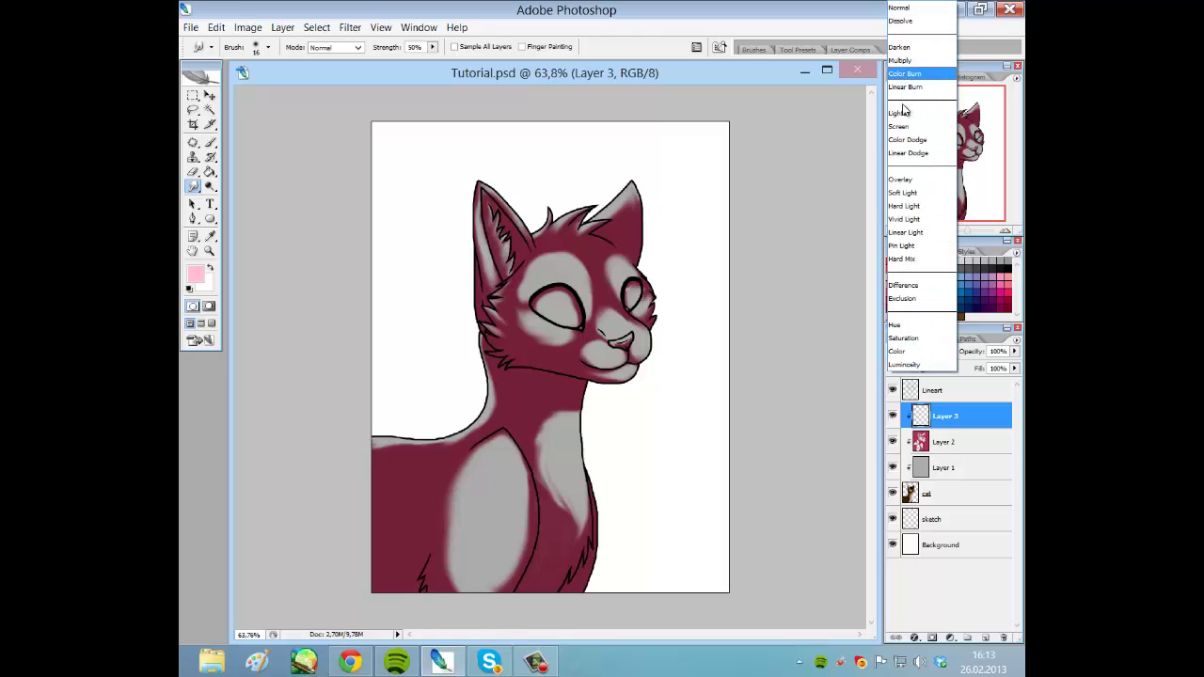
{"action": "left_click", "coordinate": [905, 130]}
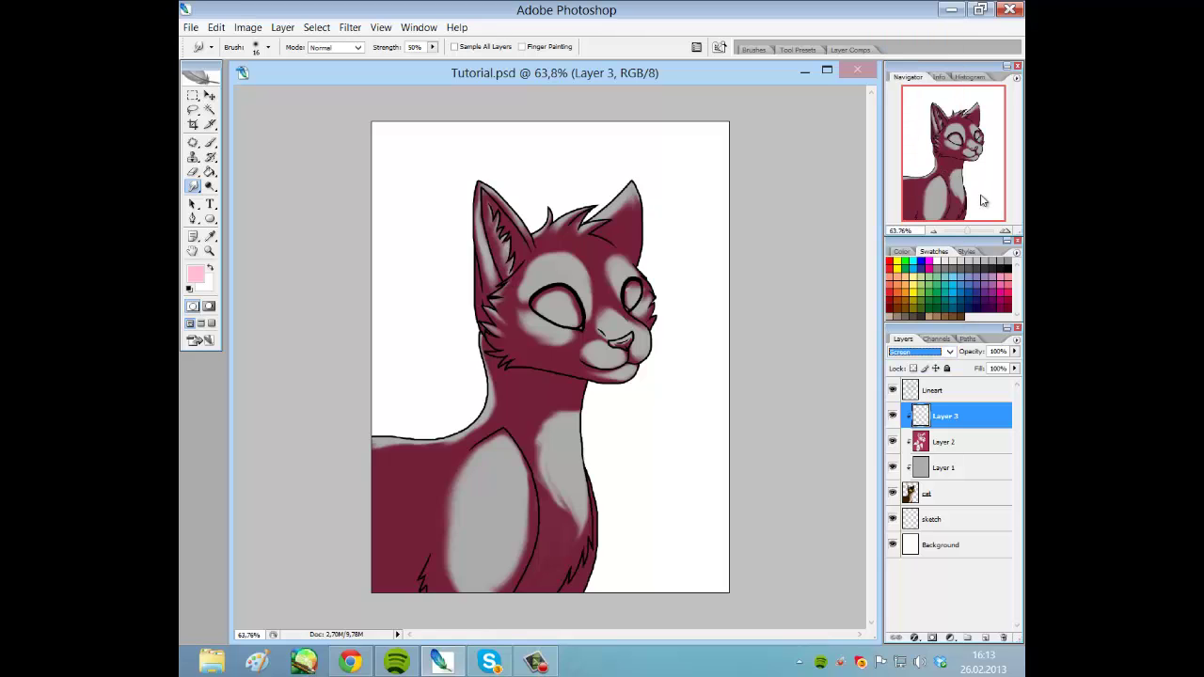
- Paint a thin light pink highlight along the nose on Layer 3 with a 3 px brush
{"action": "mouse_move", "coordinate": [980, 231]}
{"action": "left_mouse_down"}
{"action": "mouse_move", "coordinate": [969, 232]}
{"action": "mouse_move", "coordinate": [989, 232]}
{"action": "left_mouse_up"}
{"action": "left_click_drag", "start_coordinate": [964, 160], "coordinate": [970, 153]}
{"action": "left_click", "coordinate": [209, 142]}
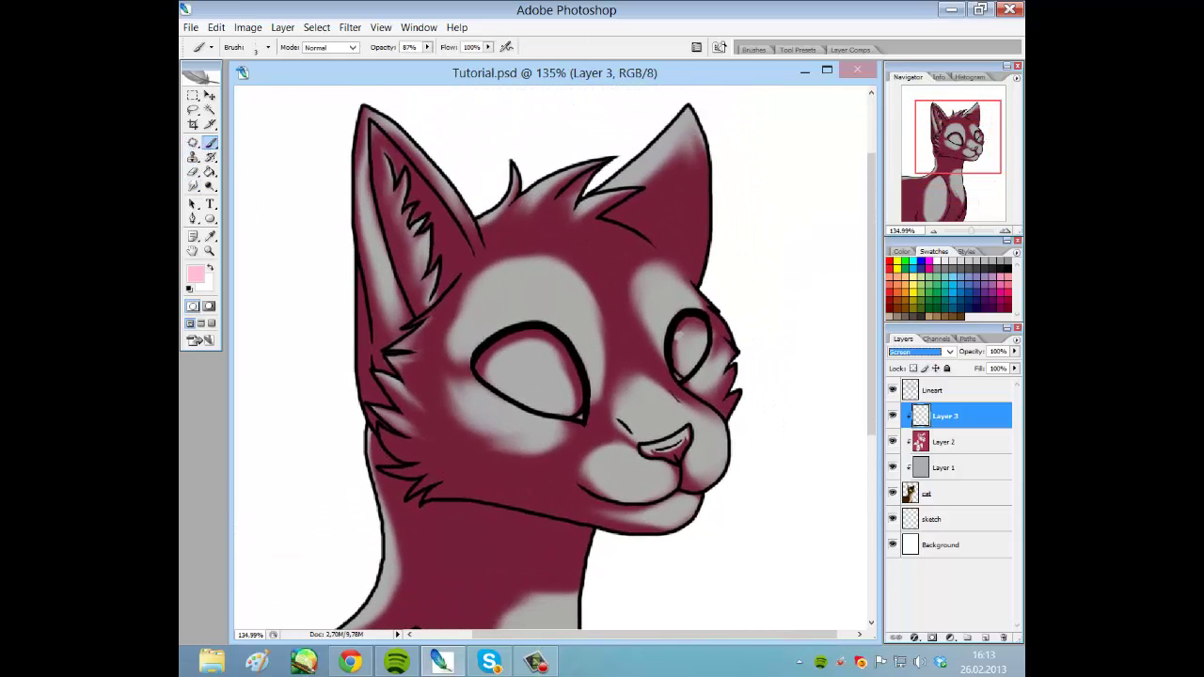
{"action": "left_click", "coordinate": [268, 47]}
{"action": "left_click", "coordinate": [345, 169]}
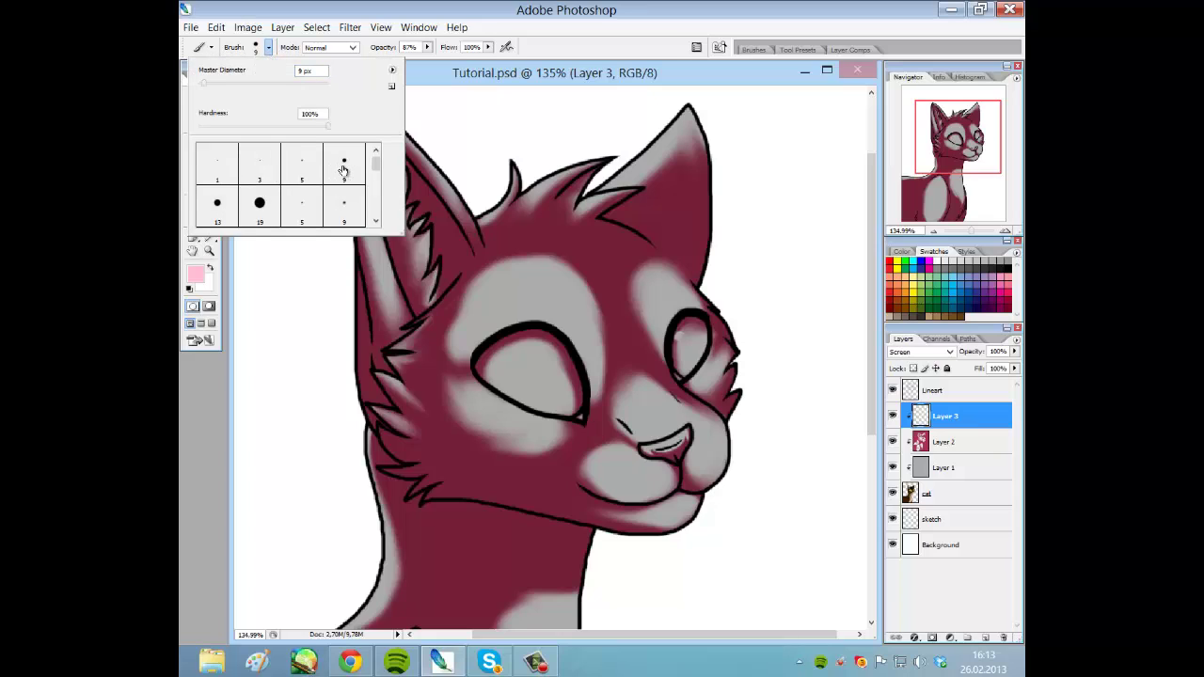
{"action": "left_click", "coordinate": [259, 178]}
{"action": "left_click_drag", "start_coordinate": [971, 230], "coordinate": [976, 231]}
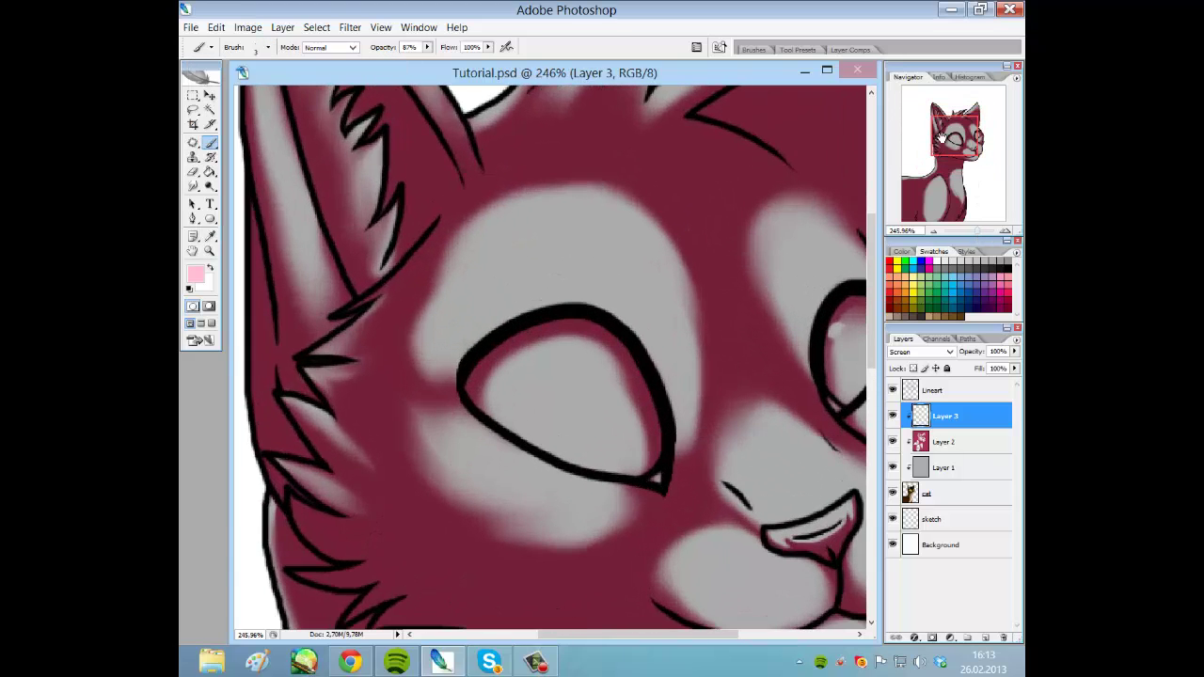
{"action": "left_click_drag", "start_coordinate": [943, 138], "coordinate": [955, 146]}
{"action": "mouse_move", "coordinate": [604, 393]}
{"action": "left_mouse_down"}
{"action": "mouse_move", "coordinate": [655, 366]}
{"action": "mouse_move", "coordinate": [583, 388]}
{"action": "left_mouse_up"}
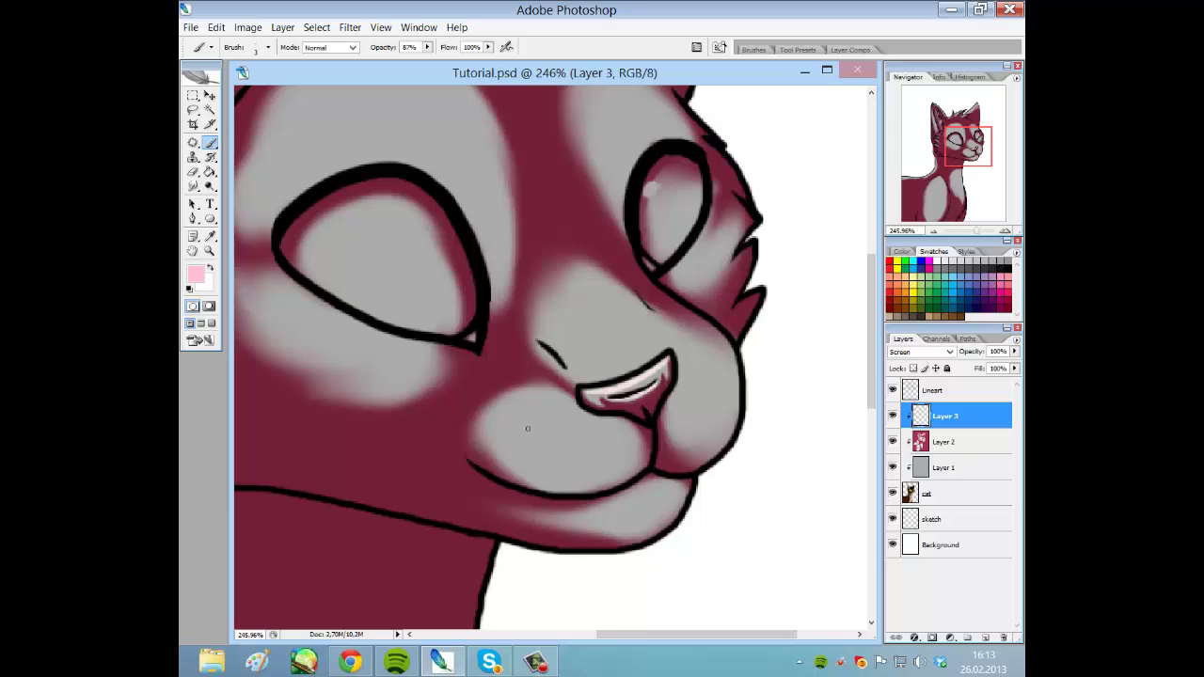
- Paint round light pink highlights on both sides of the muzzle with a 19 px brush
{"action": "left_click_drag", "start_coordinate": [536, 415], "coordinate": [564, 469]}
{"action": "key", "text": "ctrl+z"}
{"action": "left_click", "coordinate": [268, 46]}
{"action": "left_click", "coordinate": [260, 202]}
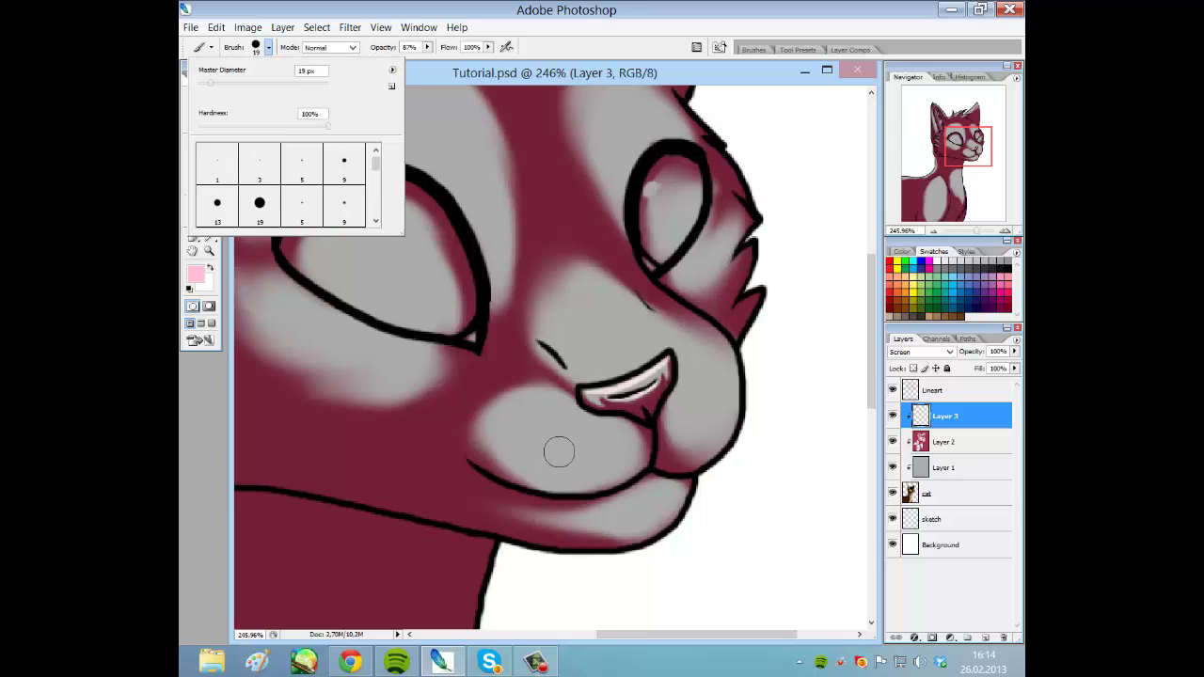
{"action": "mouse_move", "coordinate": [558, 452]}
{"action": "left_mouse_down"}
{"action": "mouse_move", "coordinate": [546, 430]}
{"action": "mouse_move", "coordinate": [562, 438]}
{"action": "left_mouse_up"}
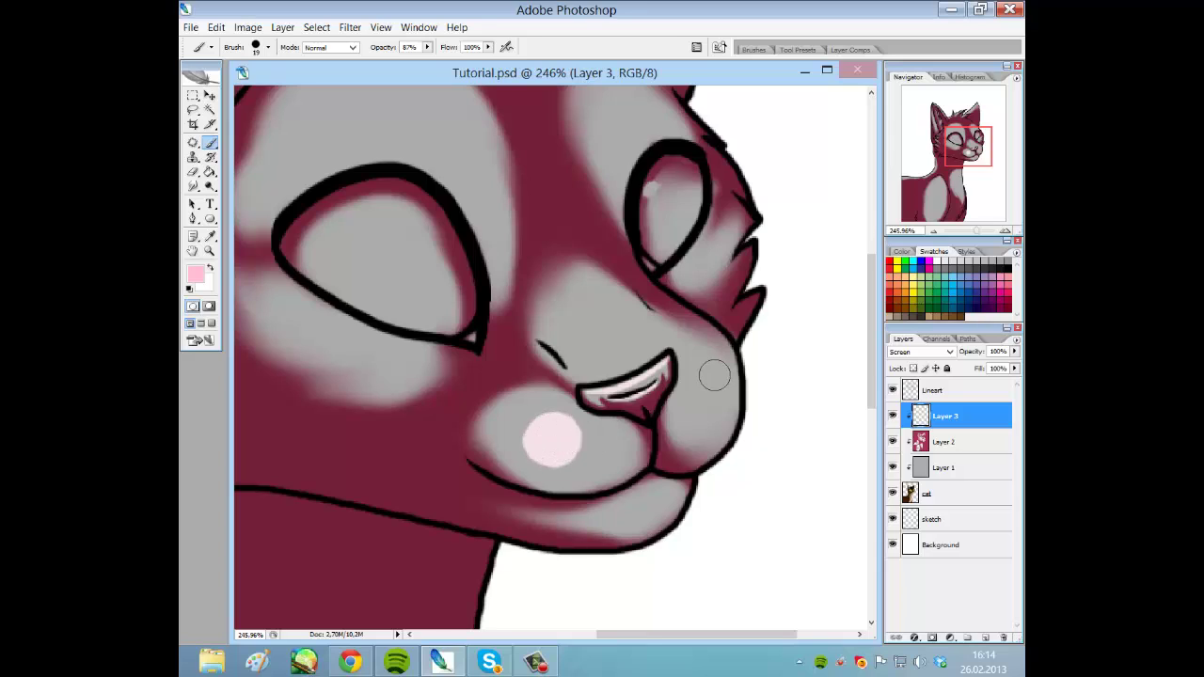
{"action": "left_click_drag", "start_coordinate": [714, 376], "coordinate": [715, 377]}
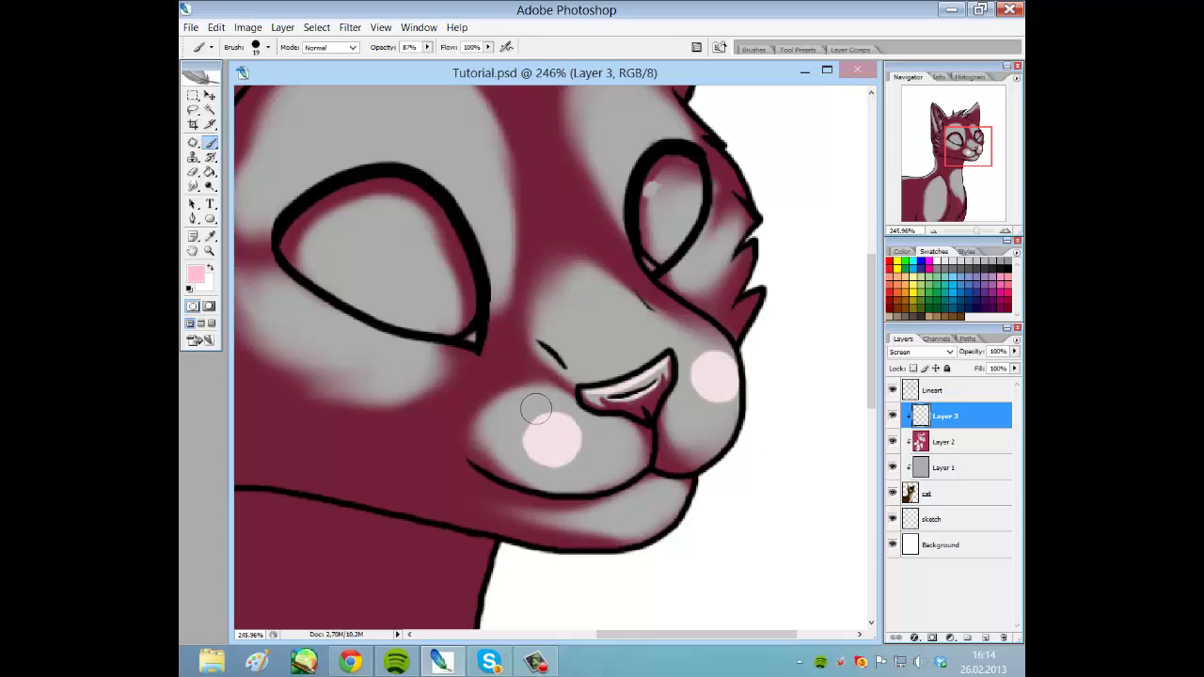
- Paint light pink highlight strokes on the cheeks beneath both eyes
{"action": "mouse_move", "coordinate": [328, 329]}
{"action": "left_mouse_down"}
{"action": "mouse_move", "coordinate": [385, 359]}
{"action": "mouse_move", "coordinate": [295, 319]}
{"action": "left_mouse_up"}
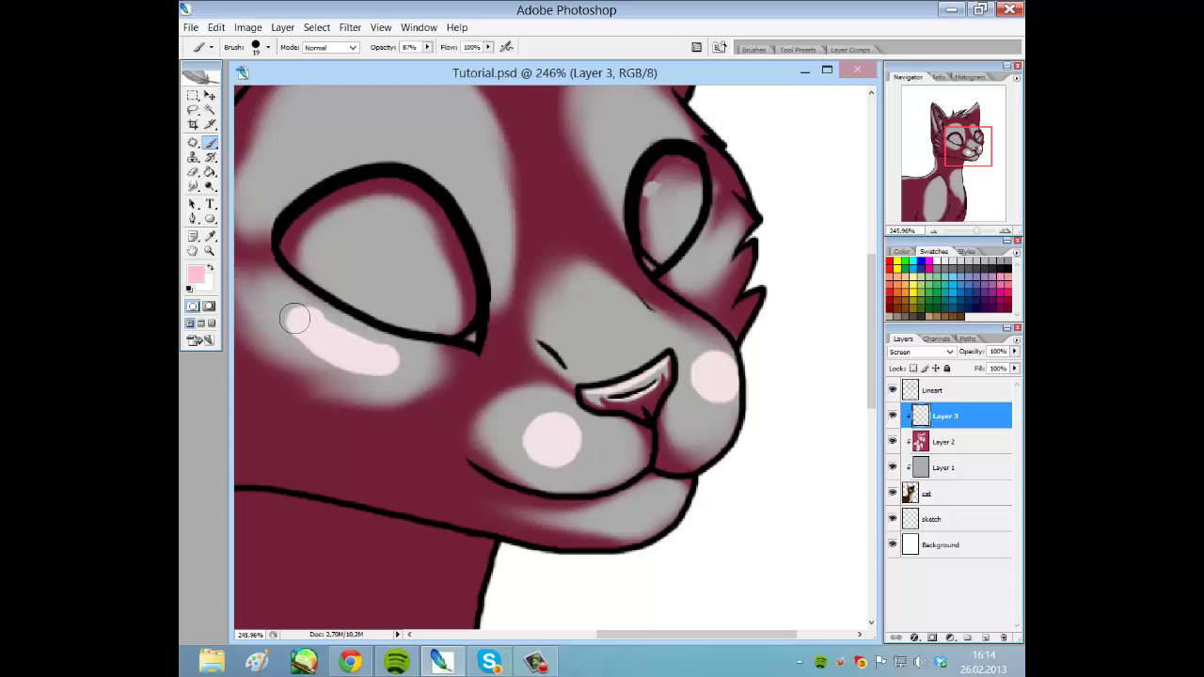
{"action": "left_click_drag", "start_coordinate": [686, 268], "coordinate": [710, 249]}
{"action": "scroll", "coordinate": [413, 272], "scroll_direction": "up", "scroll_amount": 2}
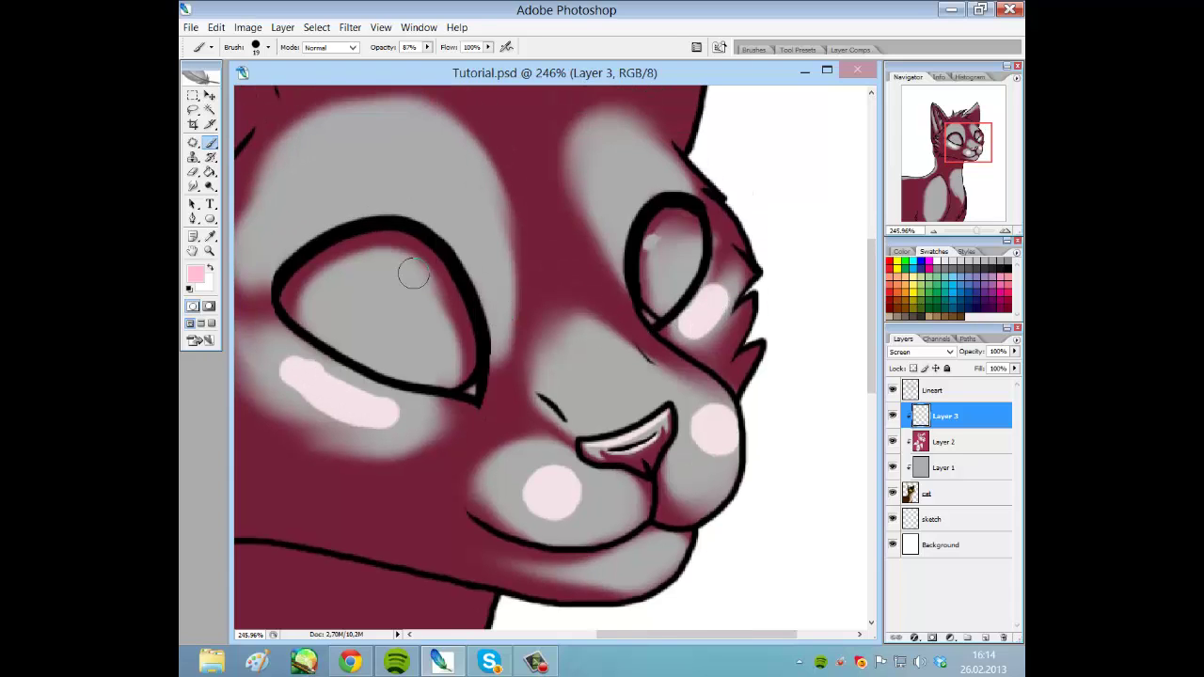
- Paint fine light pink fur strokes above both eyes on Layer 3 with a 1 px brush
{"action": "scroll", "coordinate": [413, 273], "scroll_direction": "up", "scroll_amount": 1}
{"action": "left_click", "coordinate": [268, 47]}
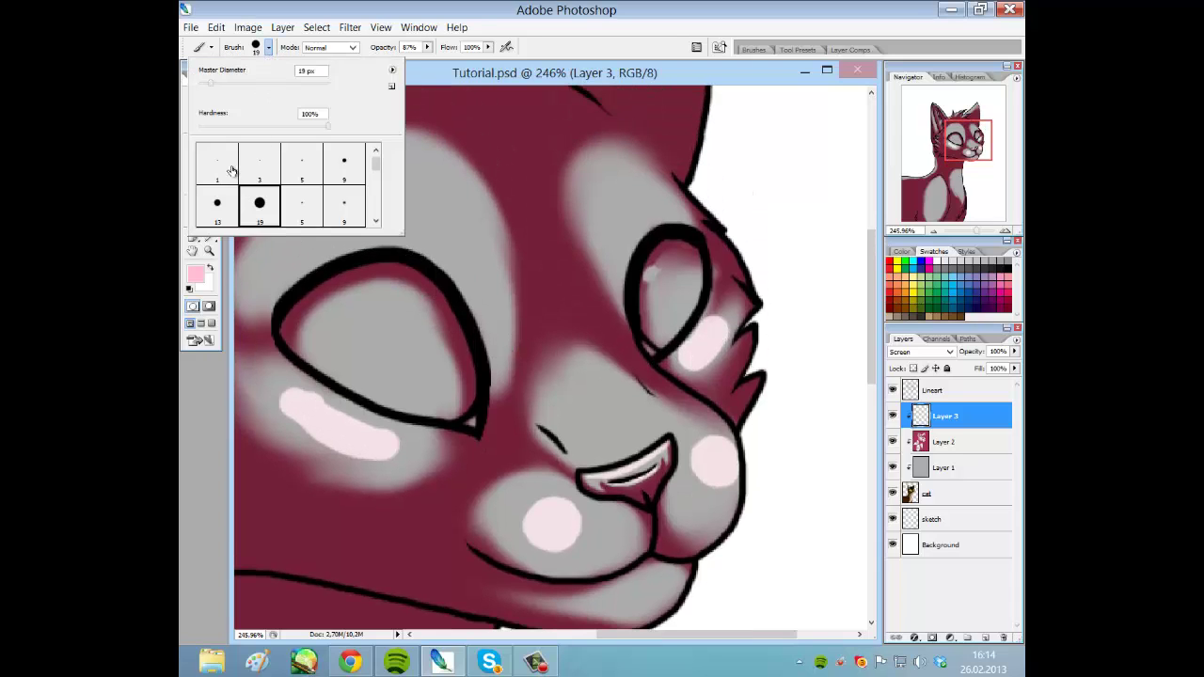
{"action": "left_click", "coordinate": [231, 170]}
{"action": "left_click", "coordinate": [475, 260]}
{"action": "left_click_drag", "start_coordinate": [470, 254], "coordinate": [438, 192]}
{"action": "key", "text": "ctrl+z"}
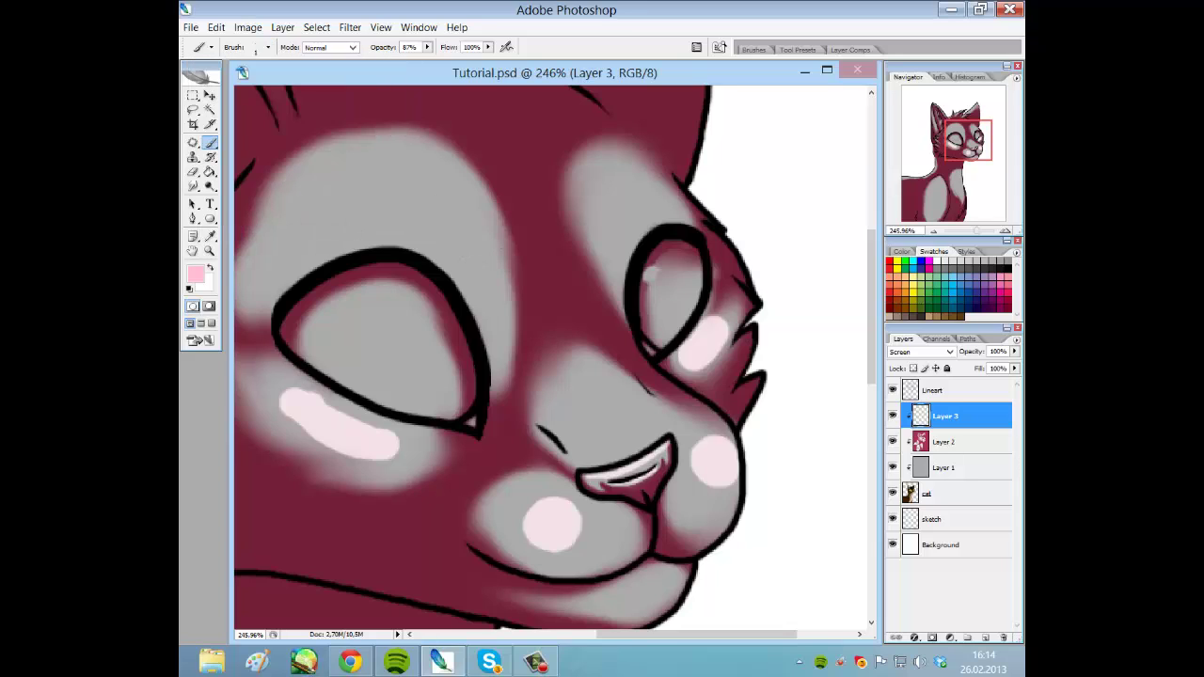
{"action": "left_click_drag", "start_coordinate": [480, 244], "coordinate": [415, 174]}
{"action": "left_click_drag", "start_coordinate": [460, 220], "coordinate": [372, 169]}
{"action": "left_click_drag", "start_coordinate": [416, 204], "coordinate": [353, 176]}
{"action": "left_click_drag", "start_coordinate": [395, 205], "coordinate": [312, 227]}
{"action": "mouse_move", "coordinate": [404, 175]}
{"action": "left_mouse_down"}
{"action": "mouse_move", "coordinate": [330, 193]}
{"action": "mouse_move", "coordinate": [290, 232]}
{"action": "left_mouse_up"}
{"action": "left_click_drag", "start_coordinate": [366, 221], "coordinate": [294, 255]}
{"action": "left_click_drag", "start_coordinate": [404, 201], "coordinate": [313, 211]}
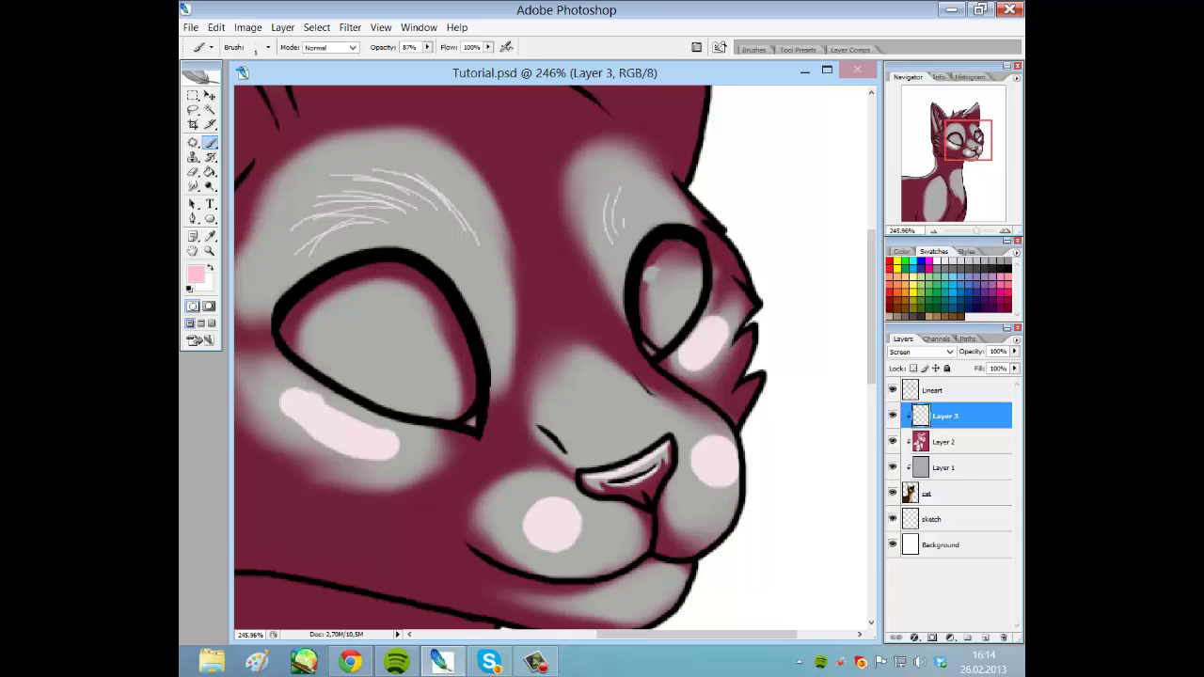
{"action": "left_click_drag", "start_coordinate": [624, 218], "coordinate": [642, 188]}
{"action": "mouse_move", "coordinate": [634, 224]}
{"action": "left_mouse_down"}
{"action": "mouse_move", "coordinate": [661, 193]}
{"action": "mouse_move", "coordinate": [652, 177]}
{"action": "mouse_move", "coordinate": [666, 190]}
{"action": "left_mouse_up"}
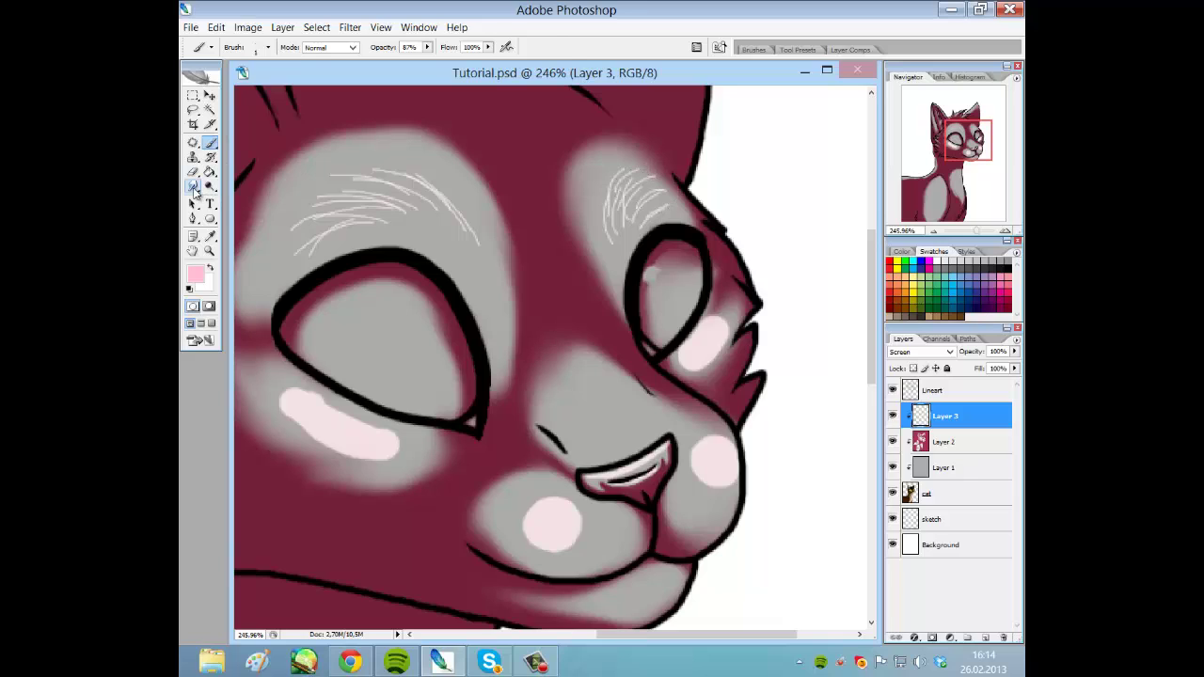
- Soften the fur strokes above both eyes using the Smudge tool with a 7 px brush at 50% strength
{"action": "left_click", "coordinate": [193, 187]}
{"action": "left_click", "coordinate": [268, 47]}
{"action": "left_click_drag", "start_coordinate": [208, 83], "coordinate": [202, 83]}
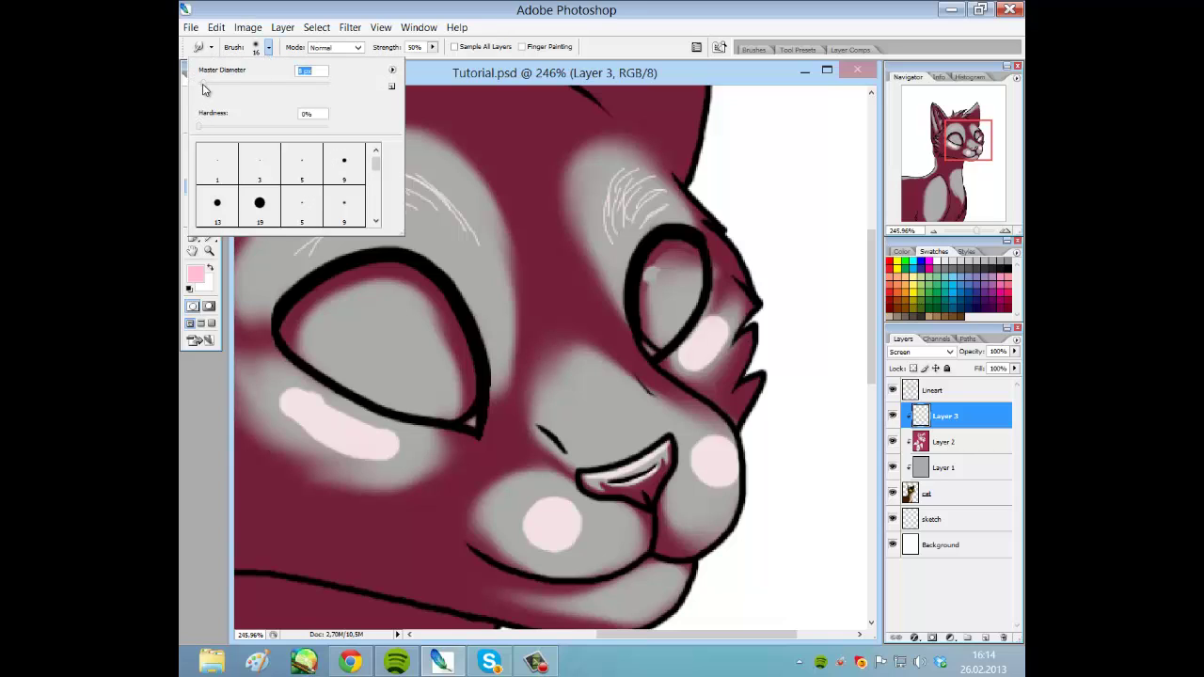
{"action": "left_click", "coordinate": [456, 209]}
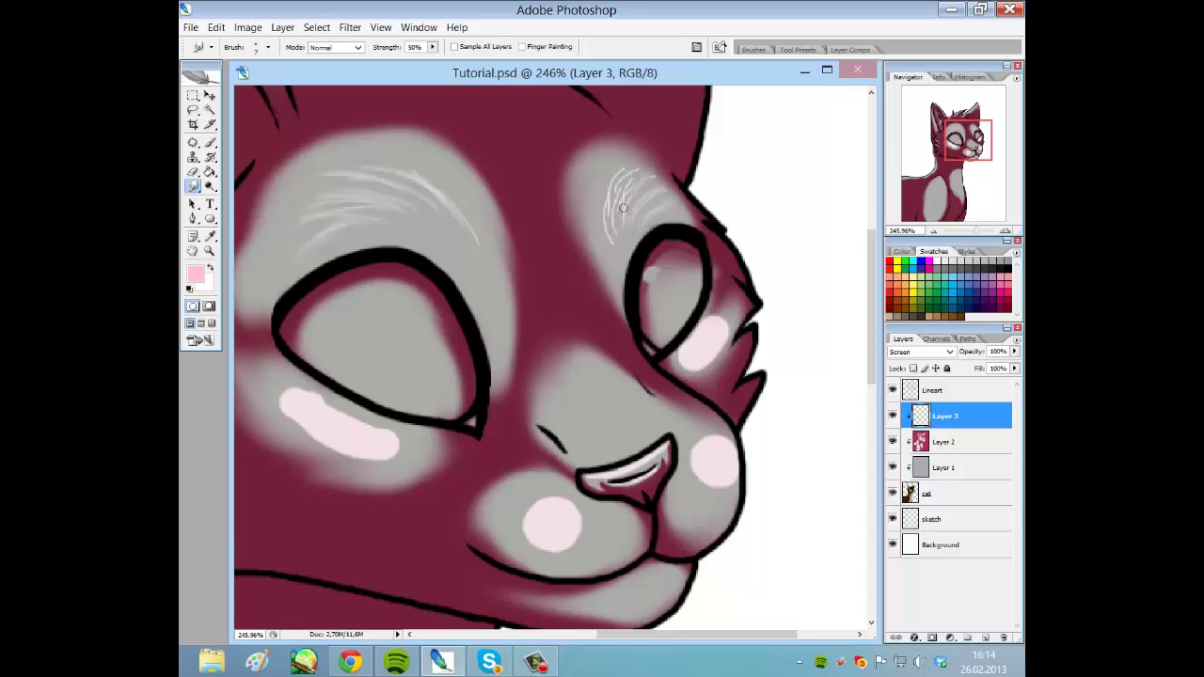
{"action": "left_click_drag", "start_coordinate": [623, 208], "coordinate": [620, 234]}
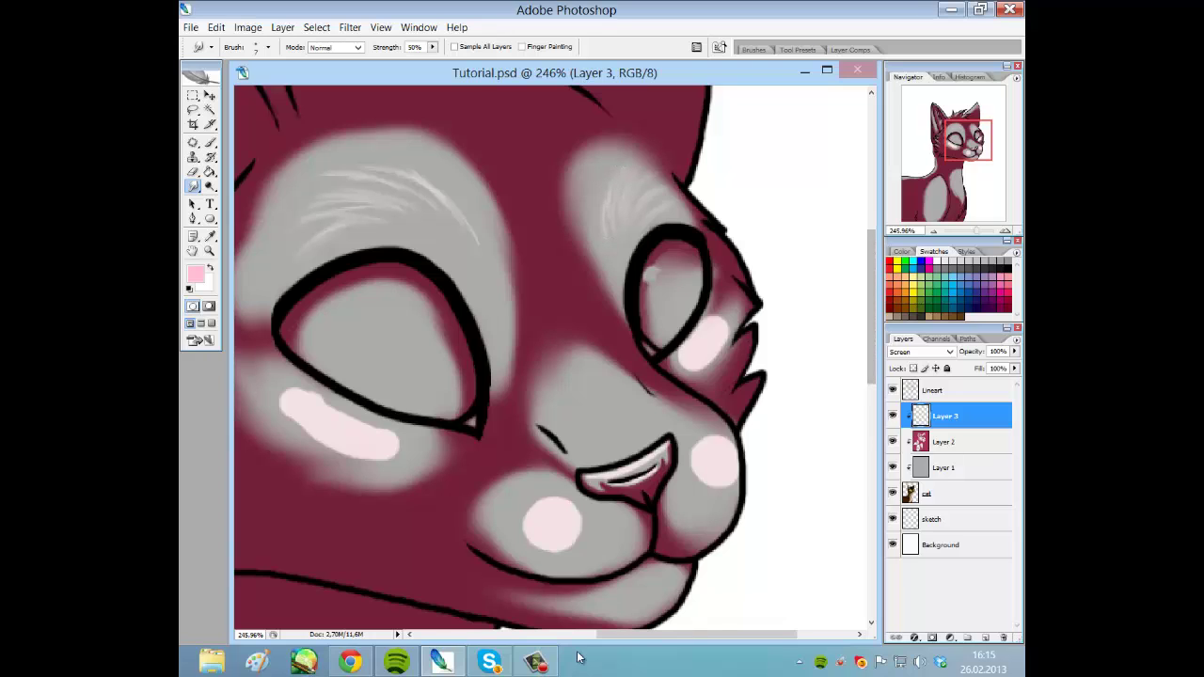
{"action": "left_click", "coordinate": [537, 662]}
{"action": "left_click", "coordinate": [959, 600]}
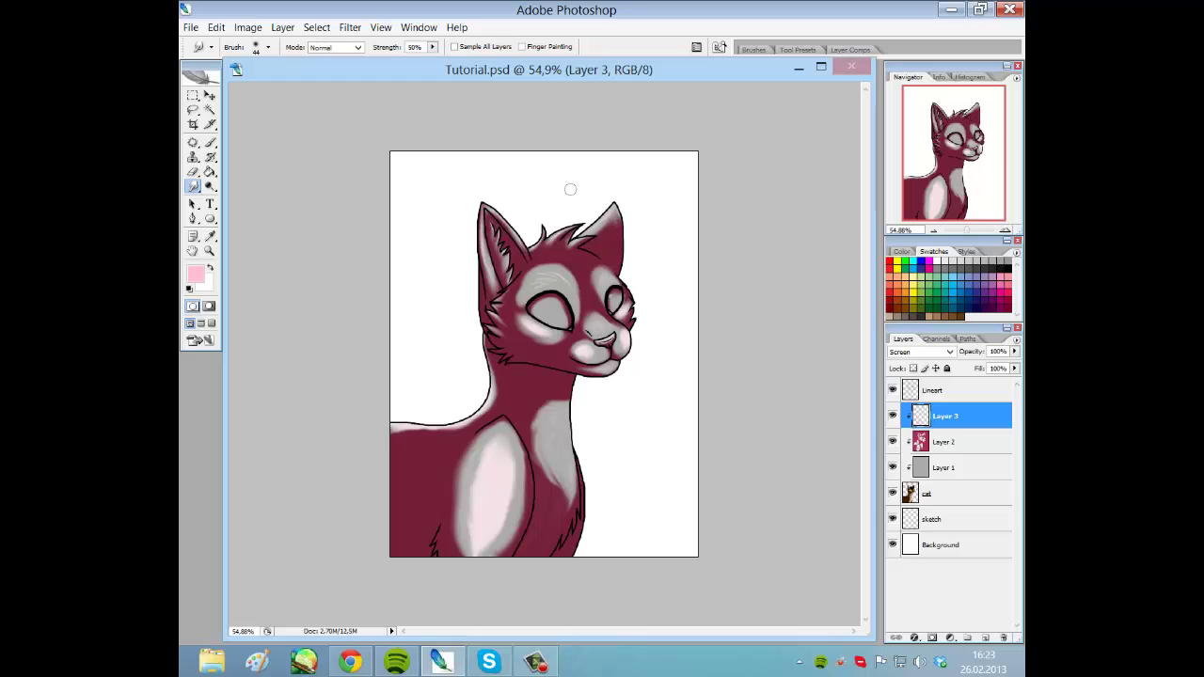
- Set the opacity of Layer 3 to 20% and remove the grey Layer 1
{"action": "left_click", "coordinate": [893, 469]}
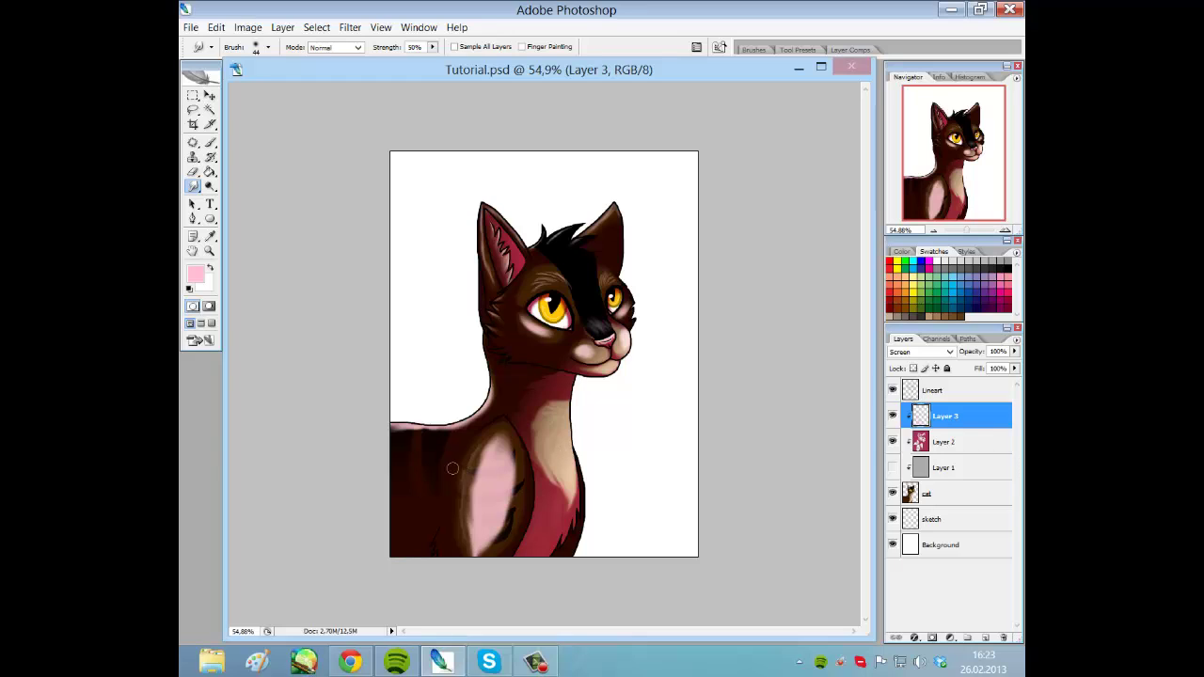
{"action": "left_click", "coordinate": [1013, 353]}
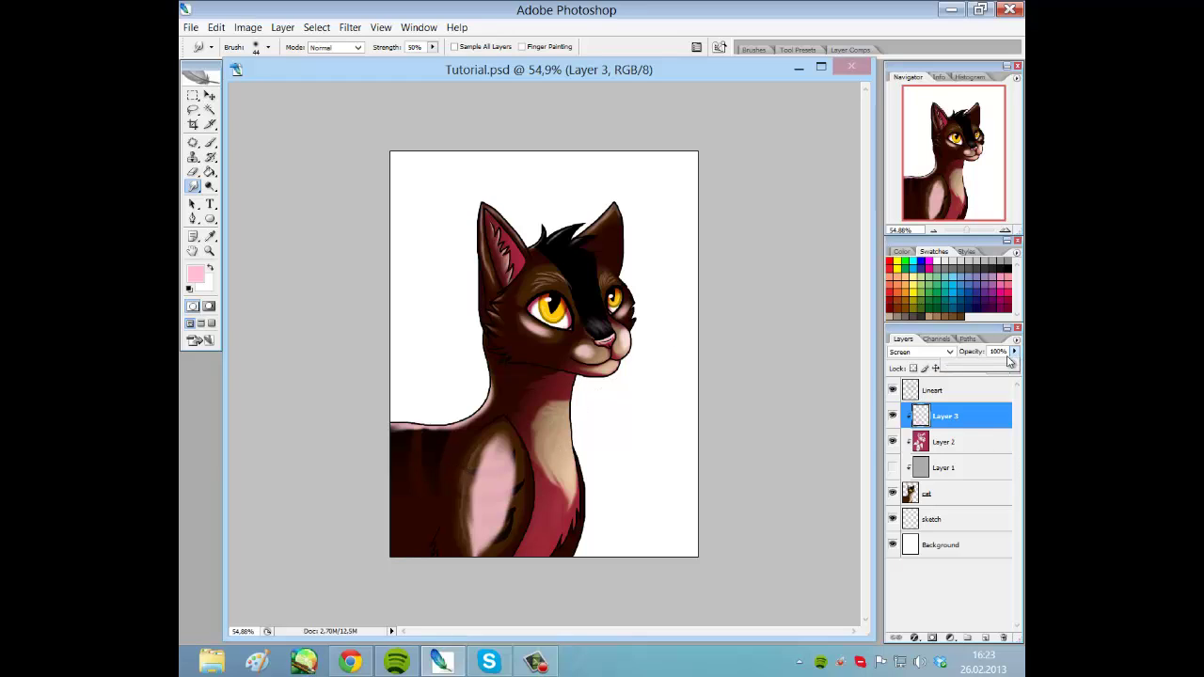
{"action": "left_click_drag", "start_coordinate": [987, 369], "coordinate": [966, 372]}
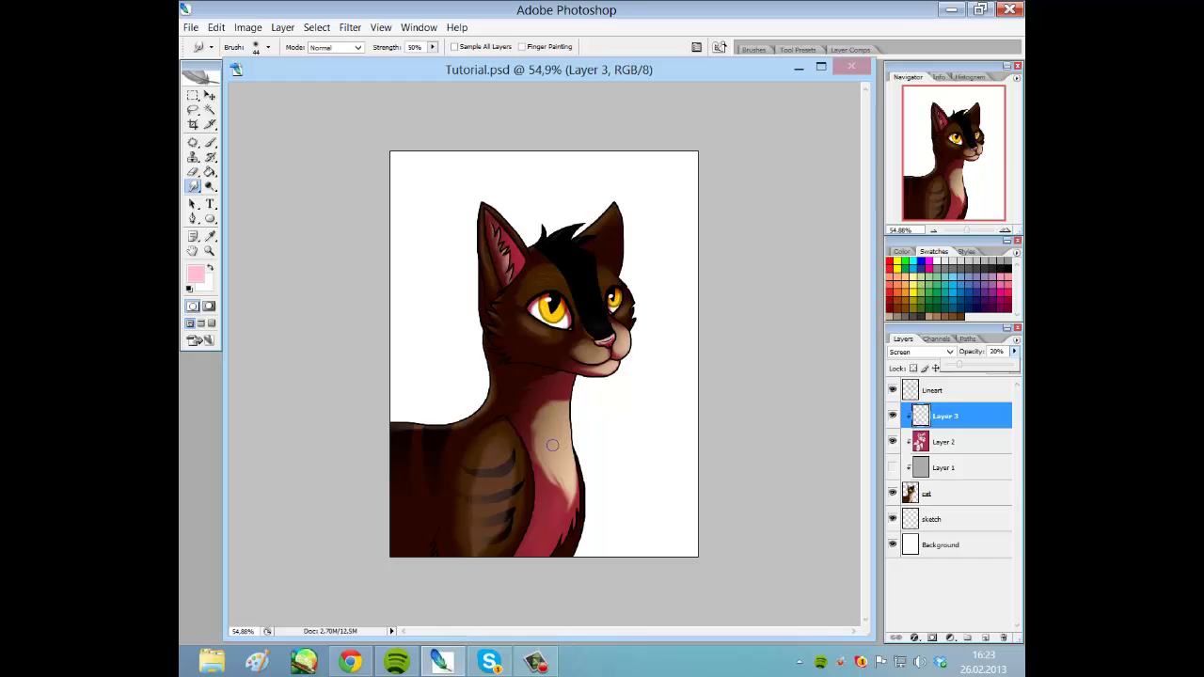
{"action": "left_click", "coordinate": [946, 466]}
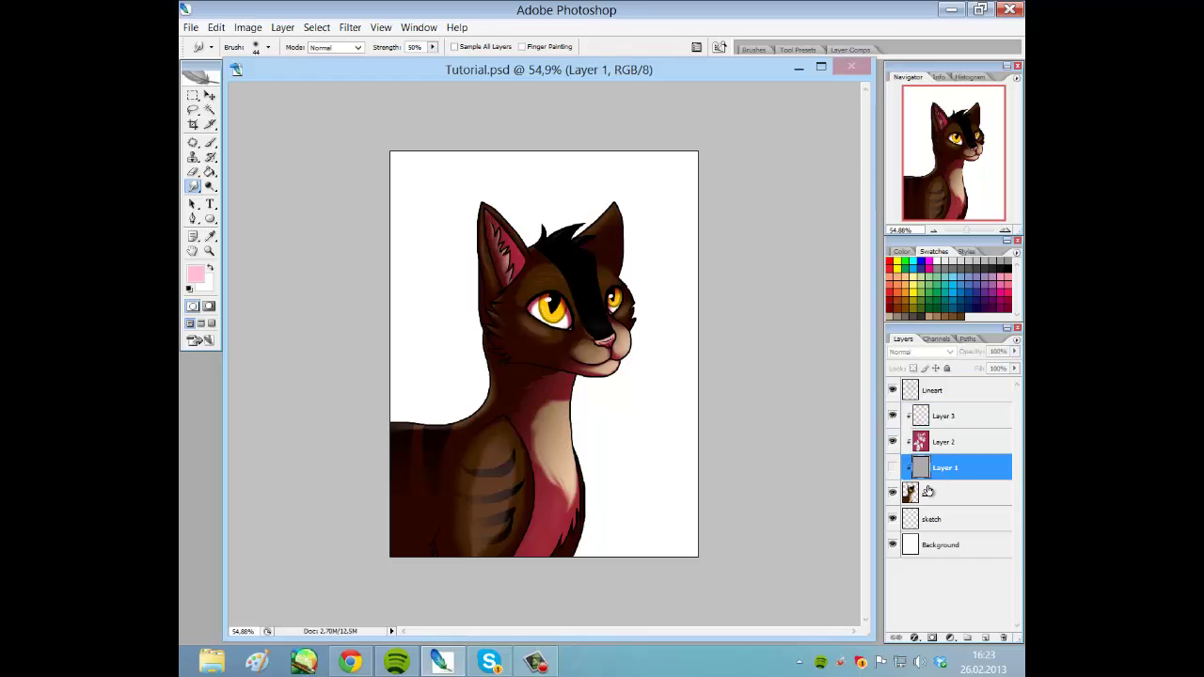
{"action": "left_click", "coordinate": [1003, 640]}
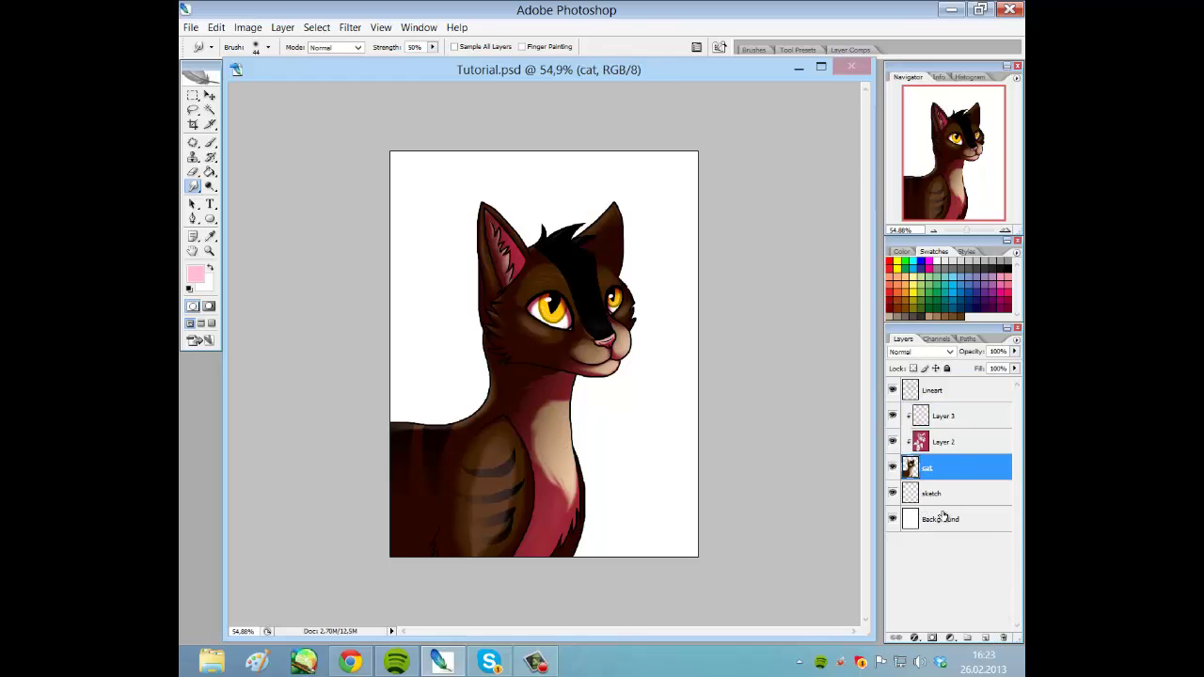
- Select the Background layer and set the foreground colour to the deep pink d53361
{"action": "left_click", "coordinate": [944, 518]}
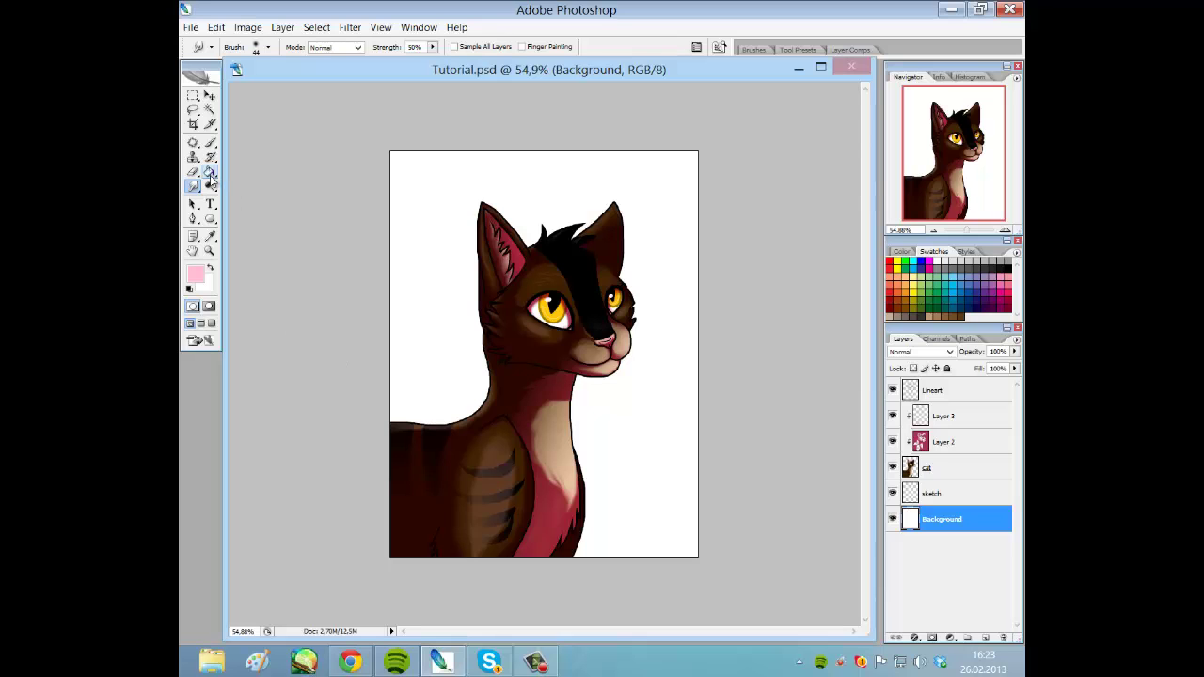
{"action": "key", "text": "g"}
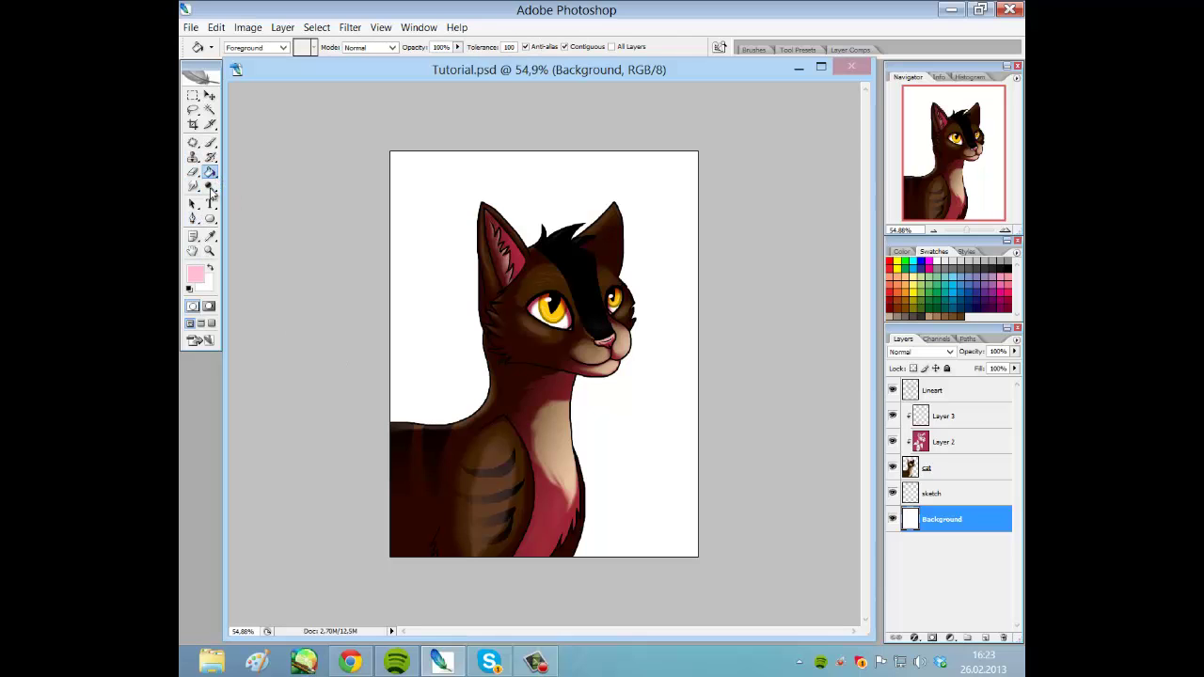
{"action": "left_click", "coordinate": [195, 275]}
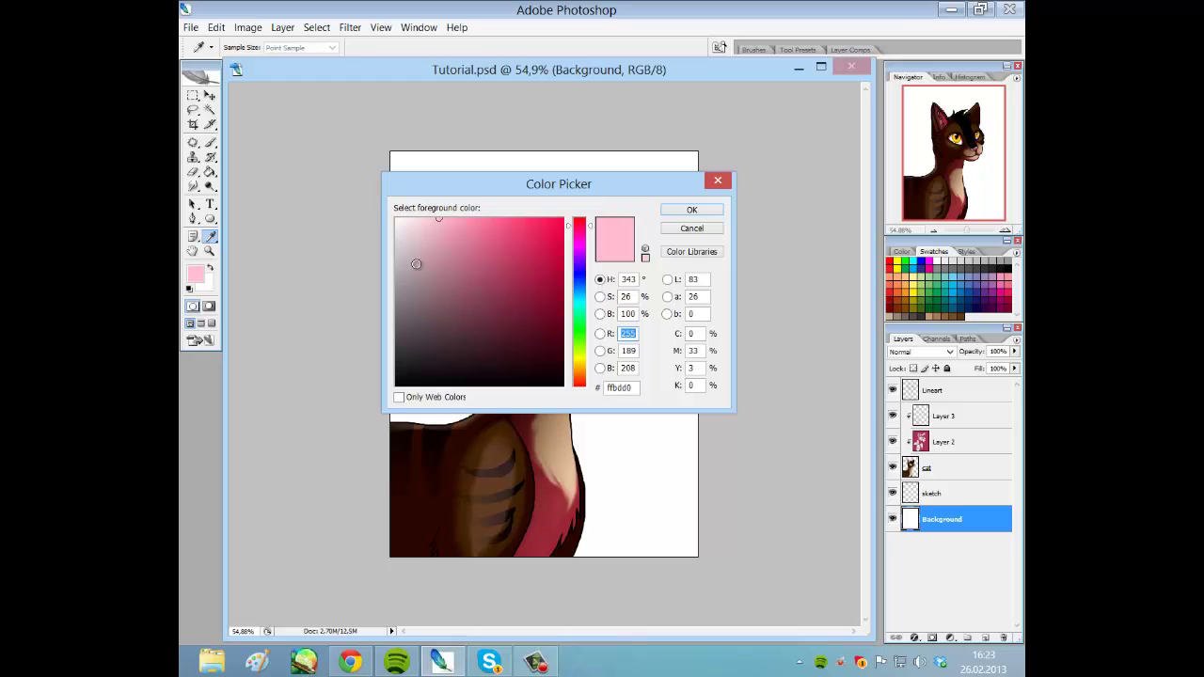
{"action": "mouse_move", "coordinate": [499, 310]}
{"action": "left_mouse_down"}
{"action": "mouse_move", "coordinate": [564, 281]}
{"action": "mouse_move", "coordinate": [567, 198]}
{"action": "mouse_move", "coordinate": [543, 254]}
{"action": "mouse_move", "coordinate": [522, 245]}
{"action": "left_mouse_up"}
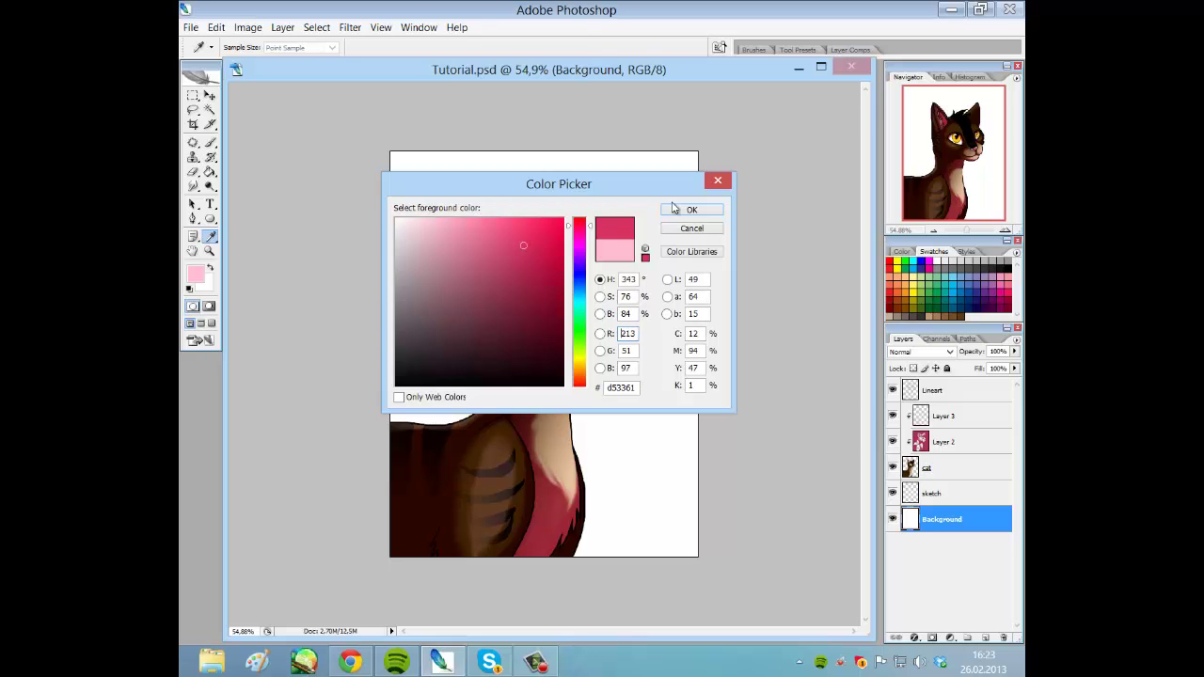
{"action": "left_click", "coordinate": [689, 208]}
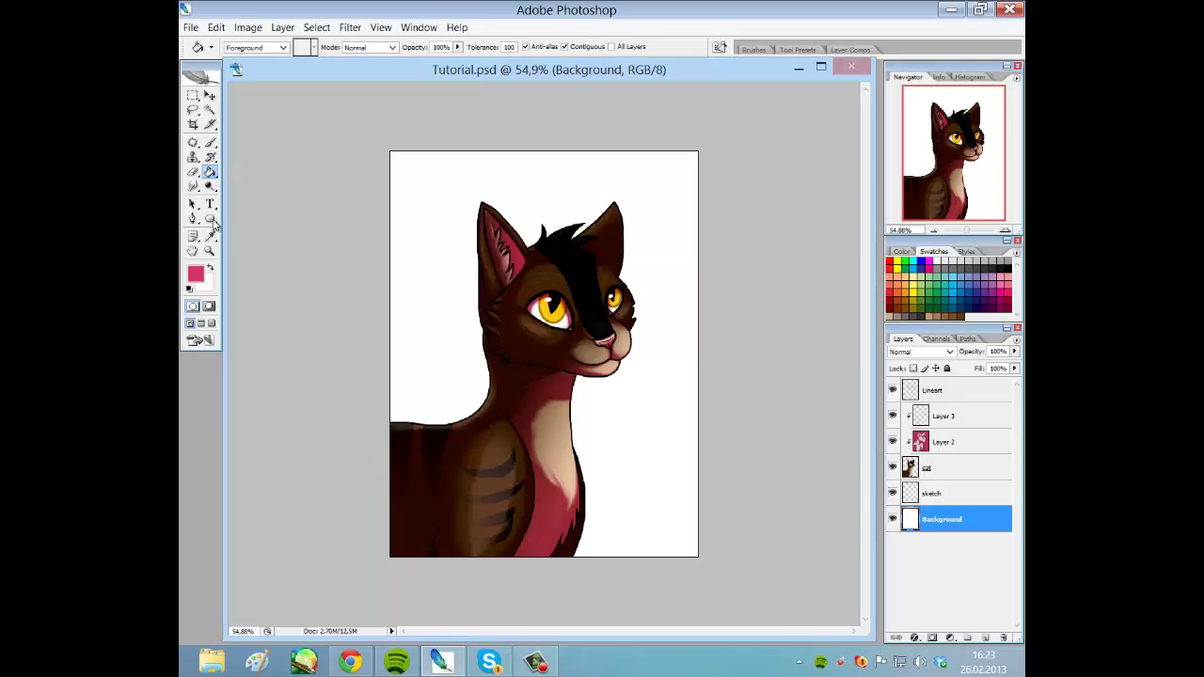
- Fill the Background layer with a linear gradient running from deep pink at the bottom to white at the top
{"action": "mouse_move", "coordinate": [210, 172]}
{"action": "left_mouse_down"}
{"action": "mouse_move", "coordinate": [270, 186]}
{"action": "mouse_move", "coordinate": [263, 170]}
{"action": "left_mouse_up"}
{"action": "left_click_drag", "start_coordinate": [496, 127], "coordinate": [513, 573]}
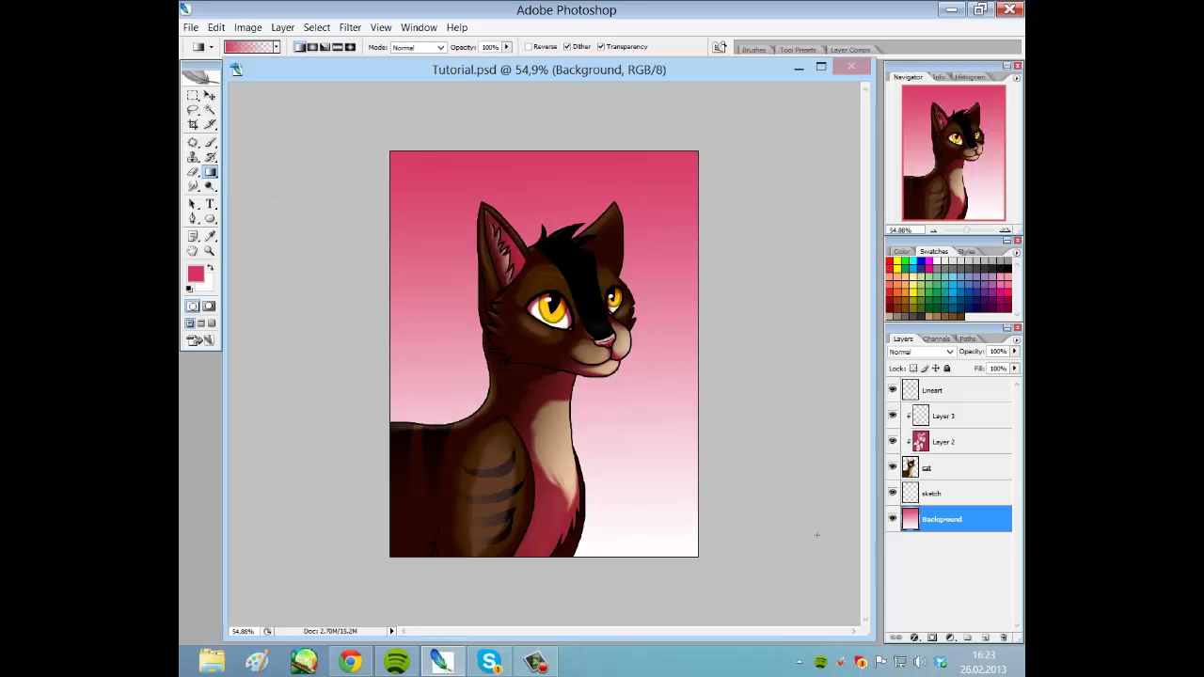
{"action": "key", "text": "ctrl+z"}
{"action": "left_click_drag", "start_coordinate": [523, 565], "coordinate": [527, 160]}
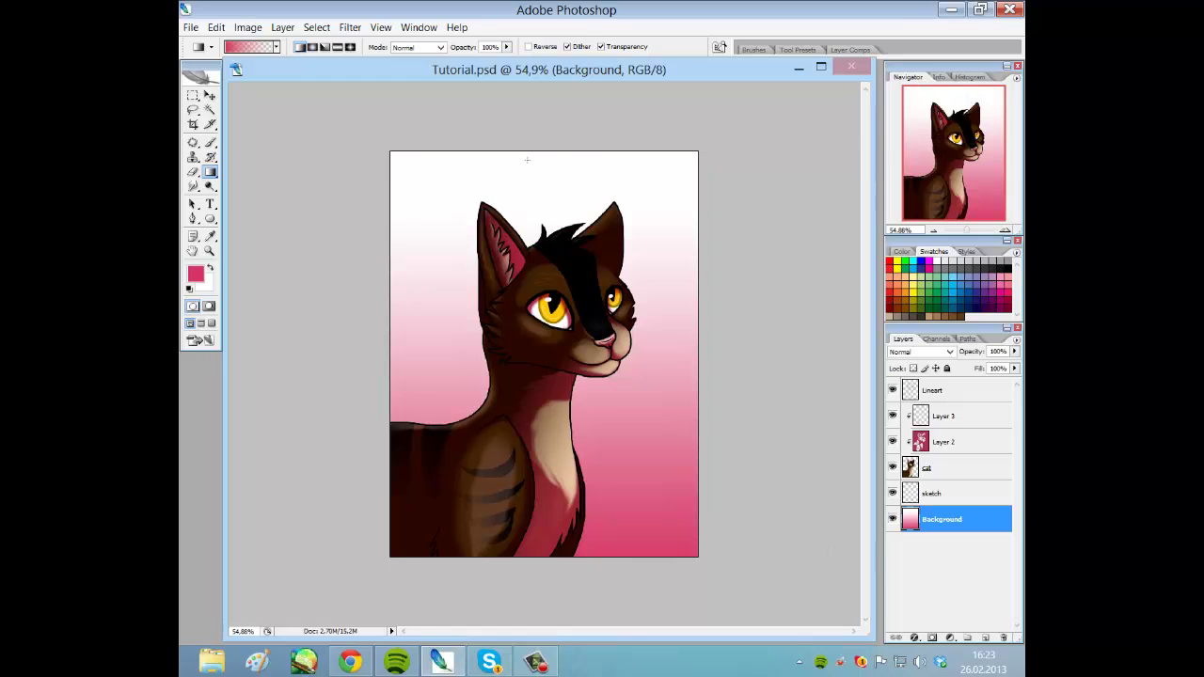
{"action": "key", "text": "ctrl+z"}
{"action": "key", "text": "ctrl+z"}
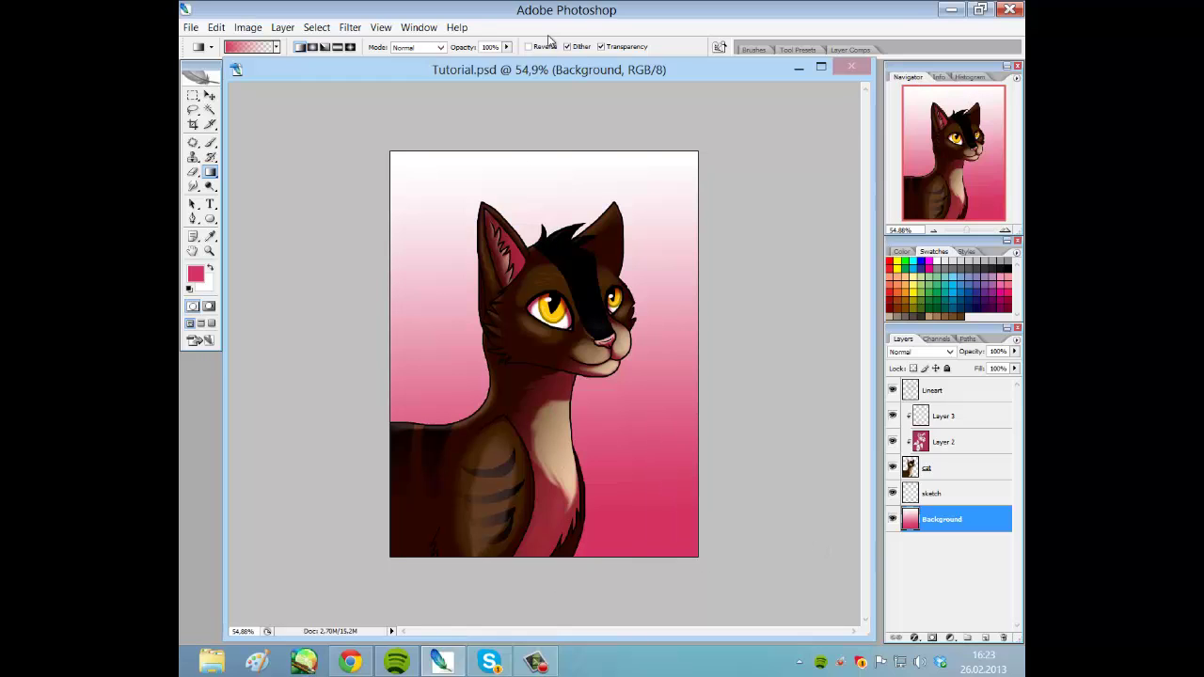
- Draw a downward pink-to-transparent gradient on the sketch layer and set its blend mode to Soft Light
{"action": "left_click", "coordinate": [938, 494]}
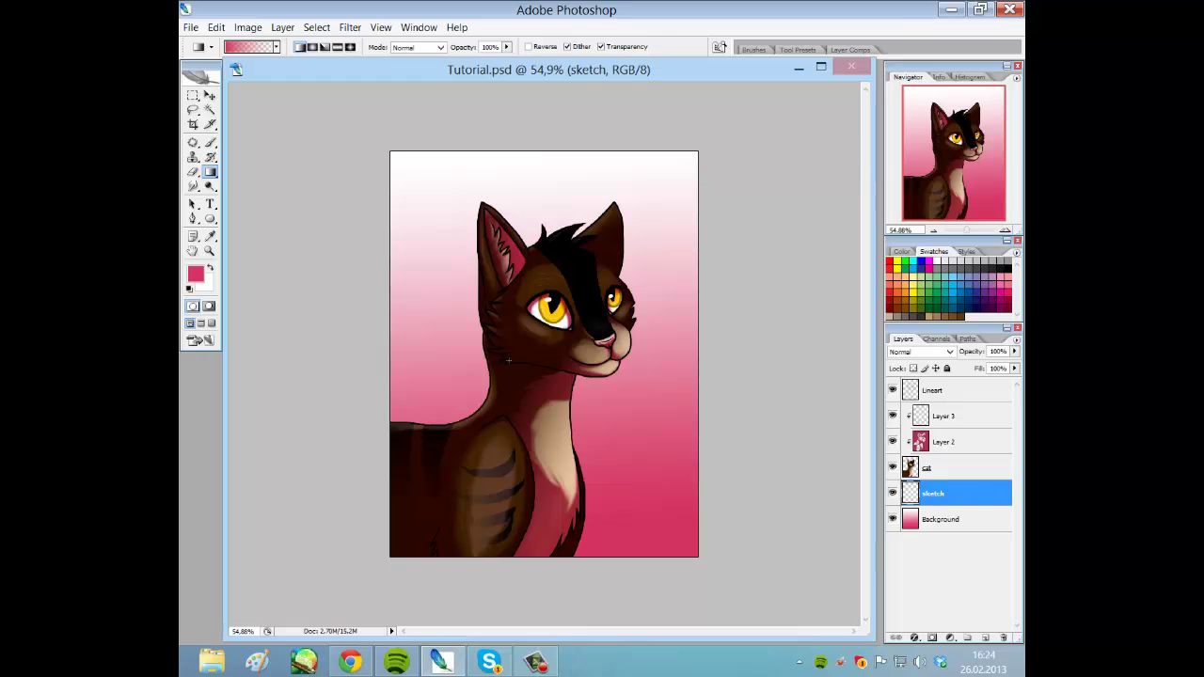
{"action": "left_click_drag", "start_coordinate": [516, 245], "coordinate": [527, 386]}
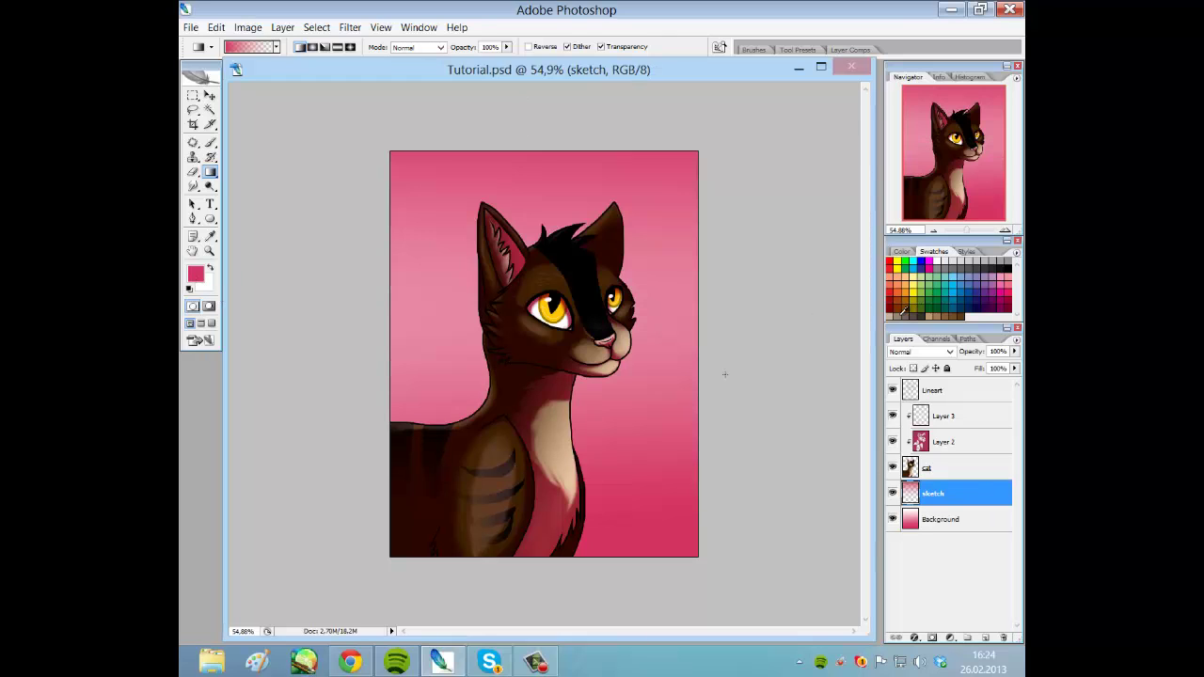
{"action": "left_click", "coordinate": [947, 352]}
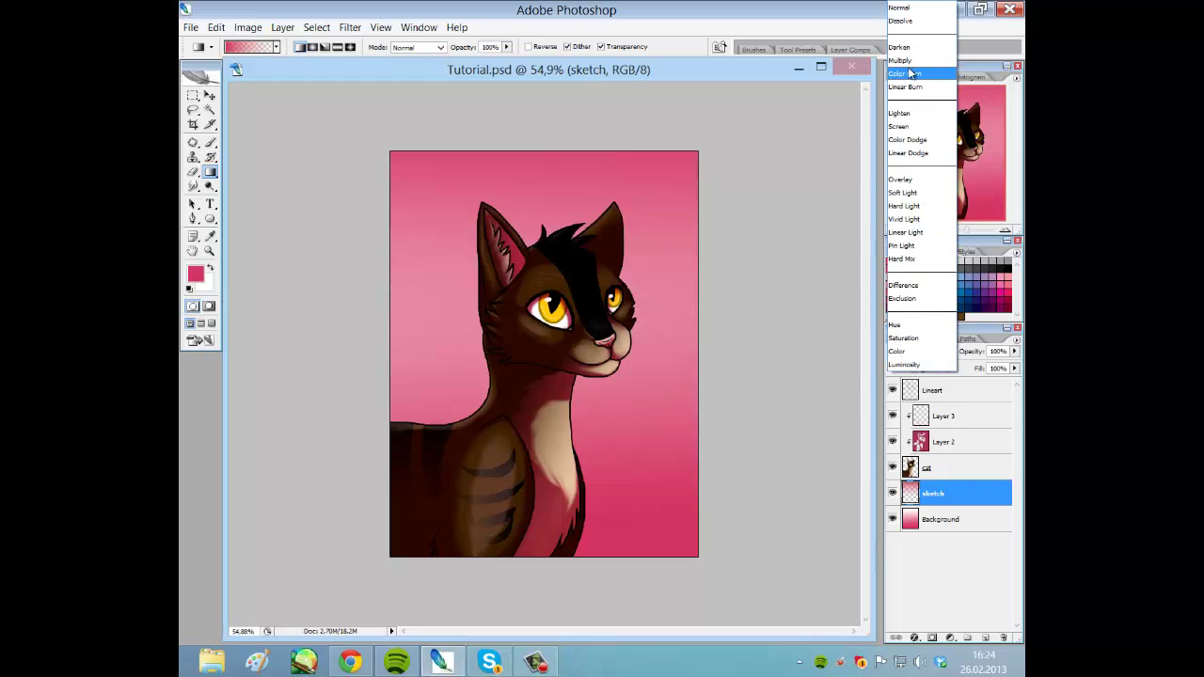
{"action": "left_click", "coordinate": [903, 127]}
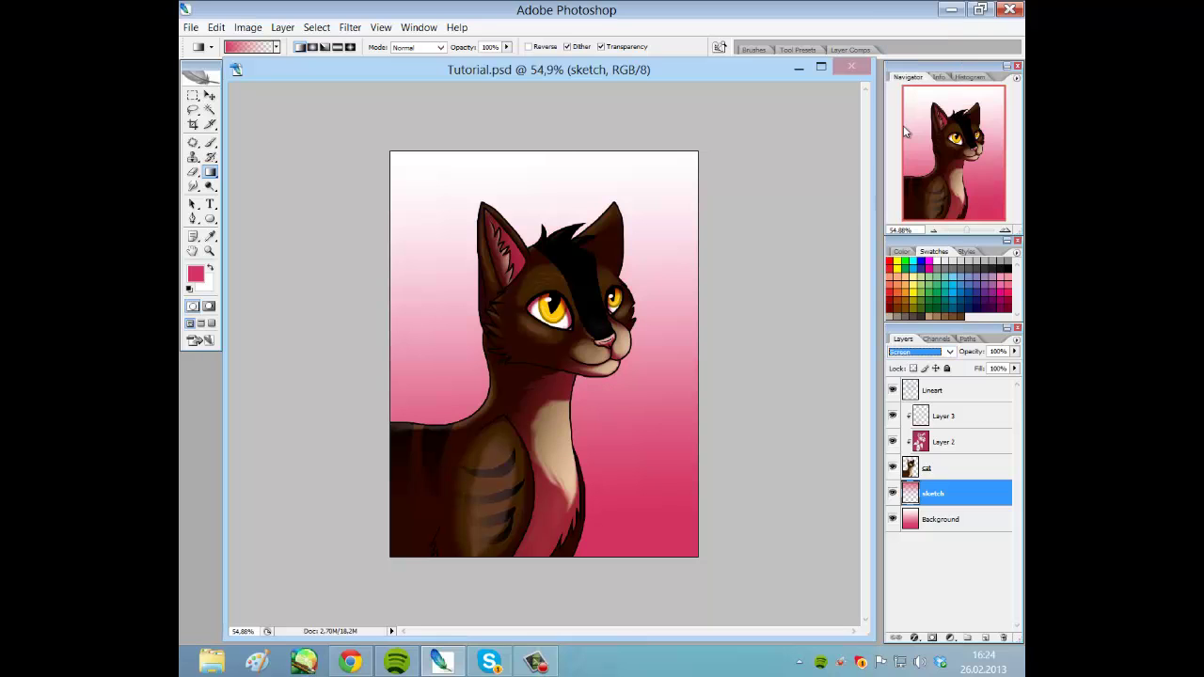
{"action": "left_click", "coordinate": [937, 353]}
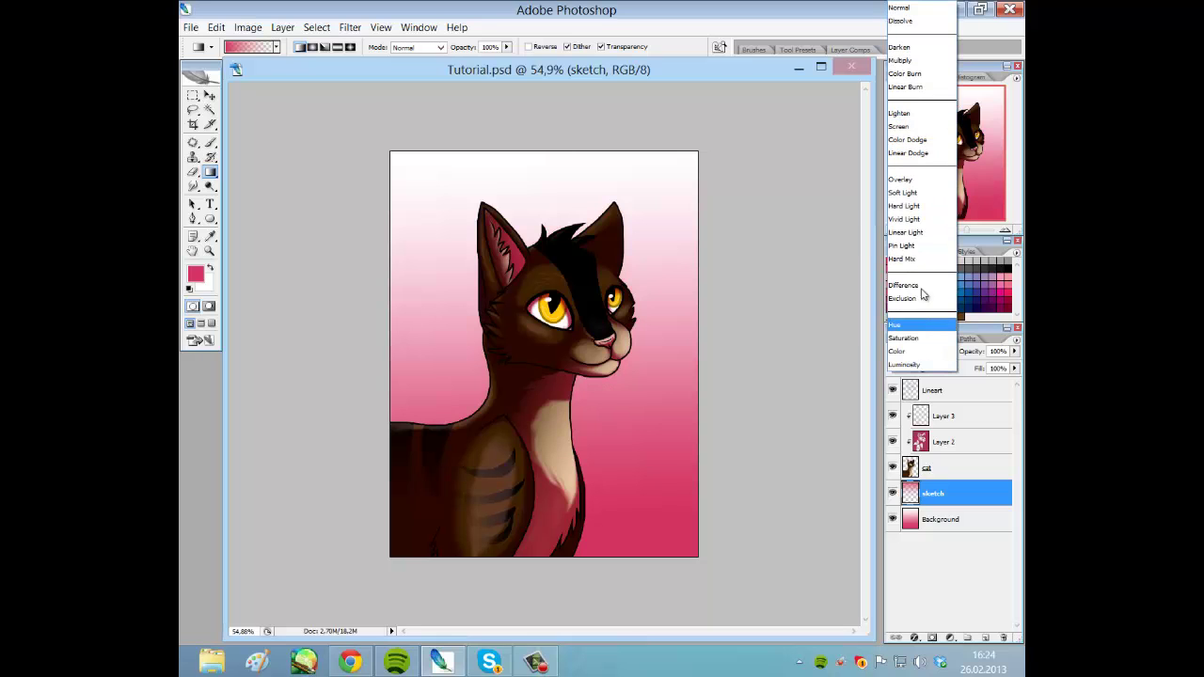
{"action": "left_click", "coordinate": [903, 192]}
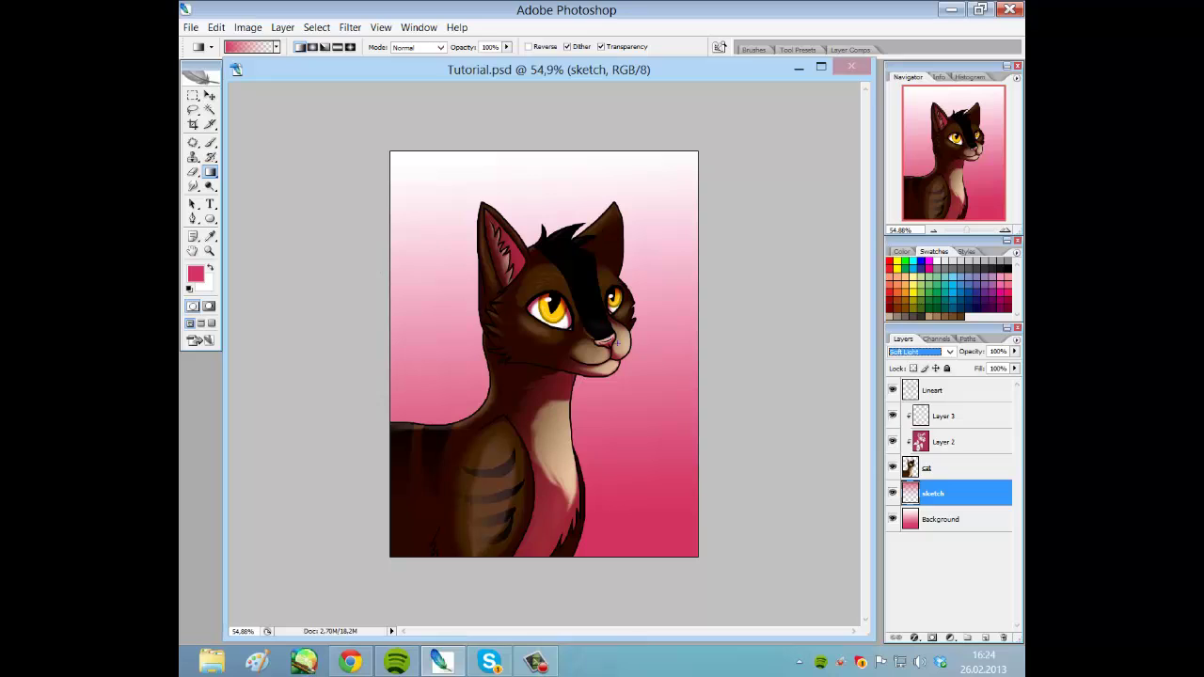
- Add a new layer above the sketch layer and choose the 46 px spatter brush, enlarged to 353 px
{"action": "left_click", "coordinate": [987, 641]}
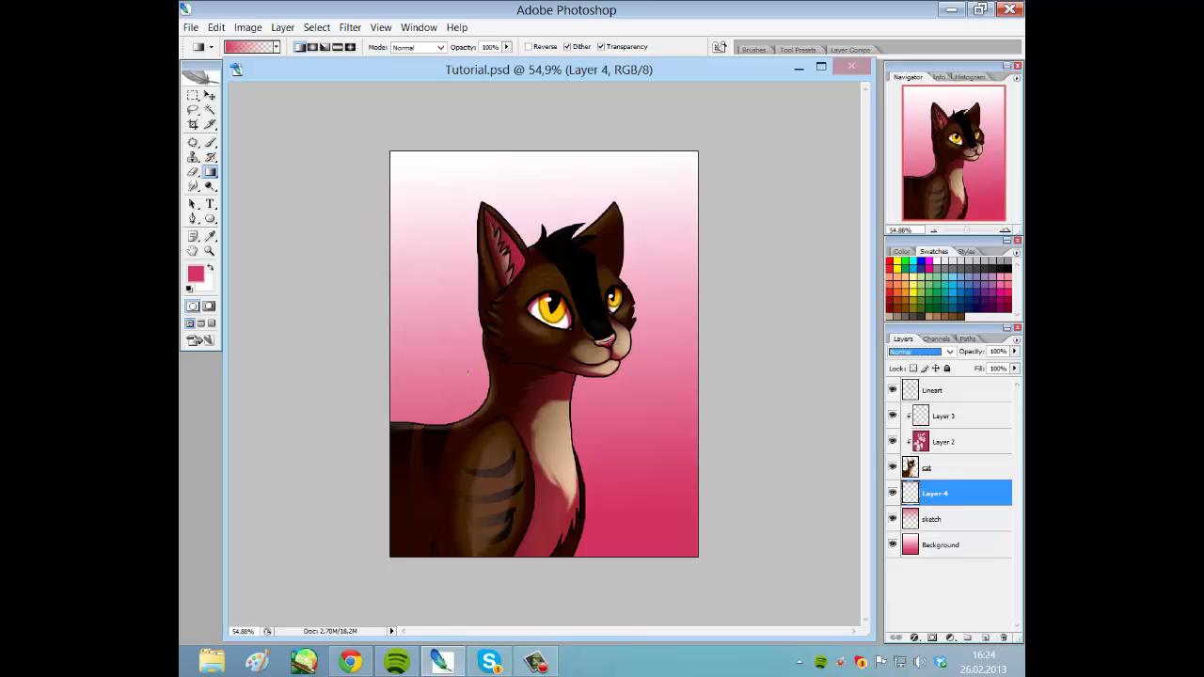
{"action": "left_click", "coordinate": [210, 142]}
{"action": "left_click", "coordinate": [268, 47]}
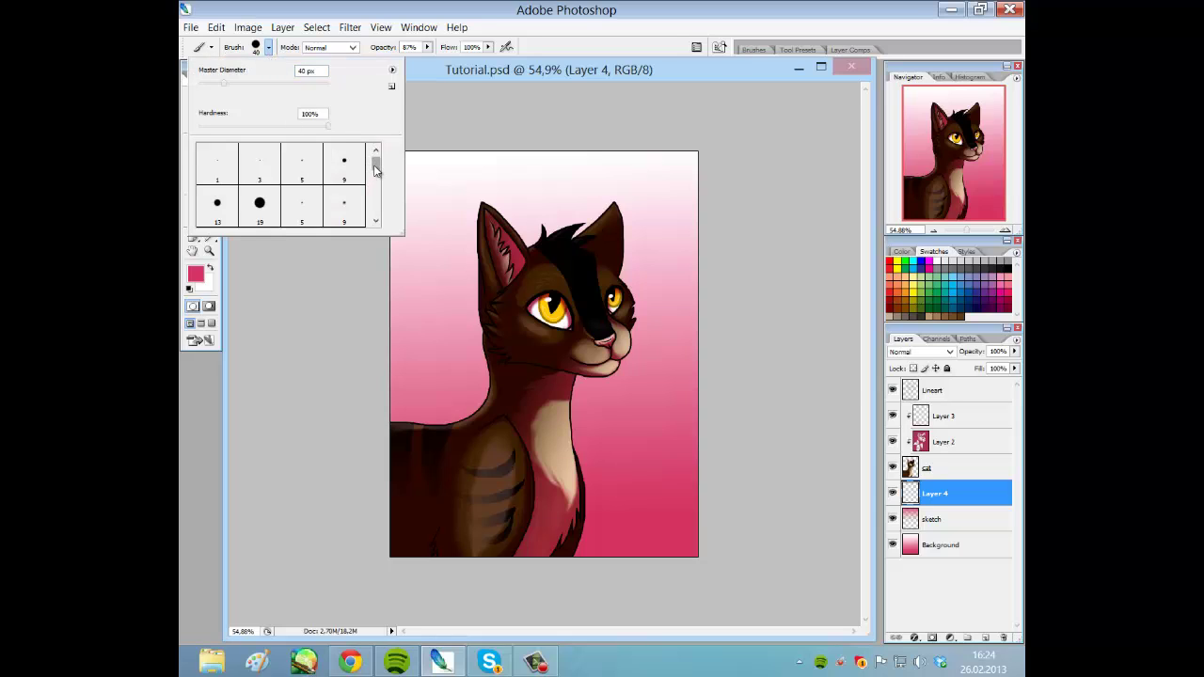
{"action": "left_click_drag", "start_coordinate": [375, 169], "coordinate": [374, 171]}
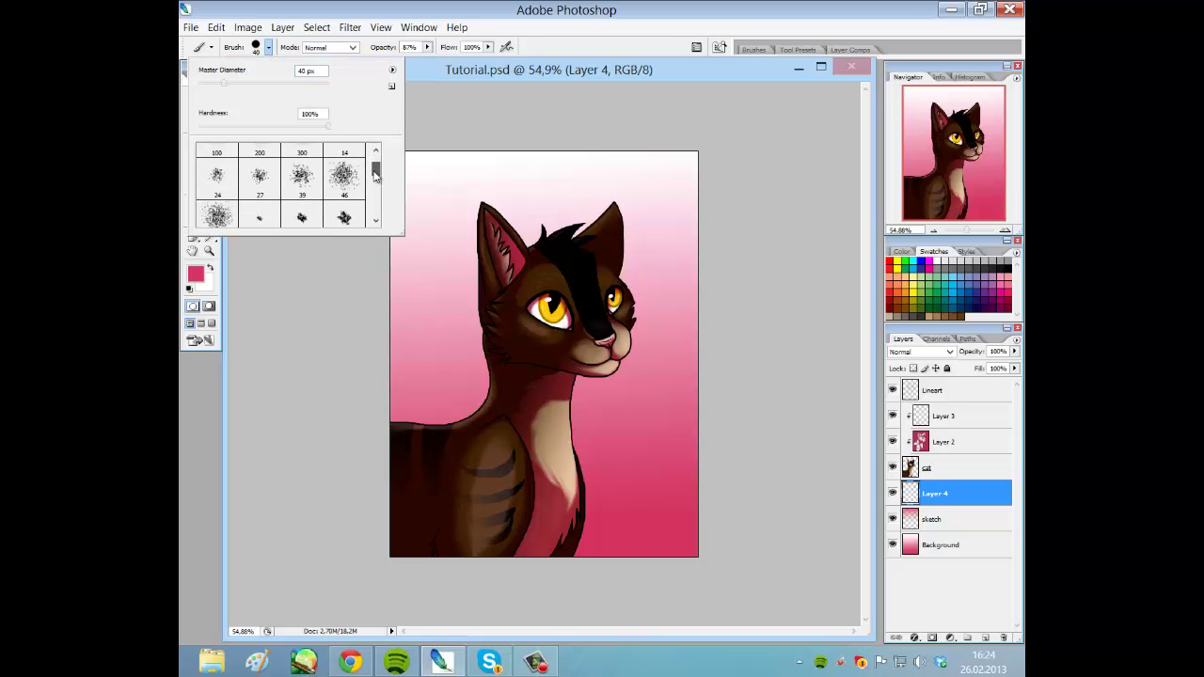
{"action": "left_click", "coordinate": [347, 178]}
{"action": "left_click", "coordinate": [242, 98]}
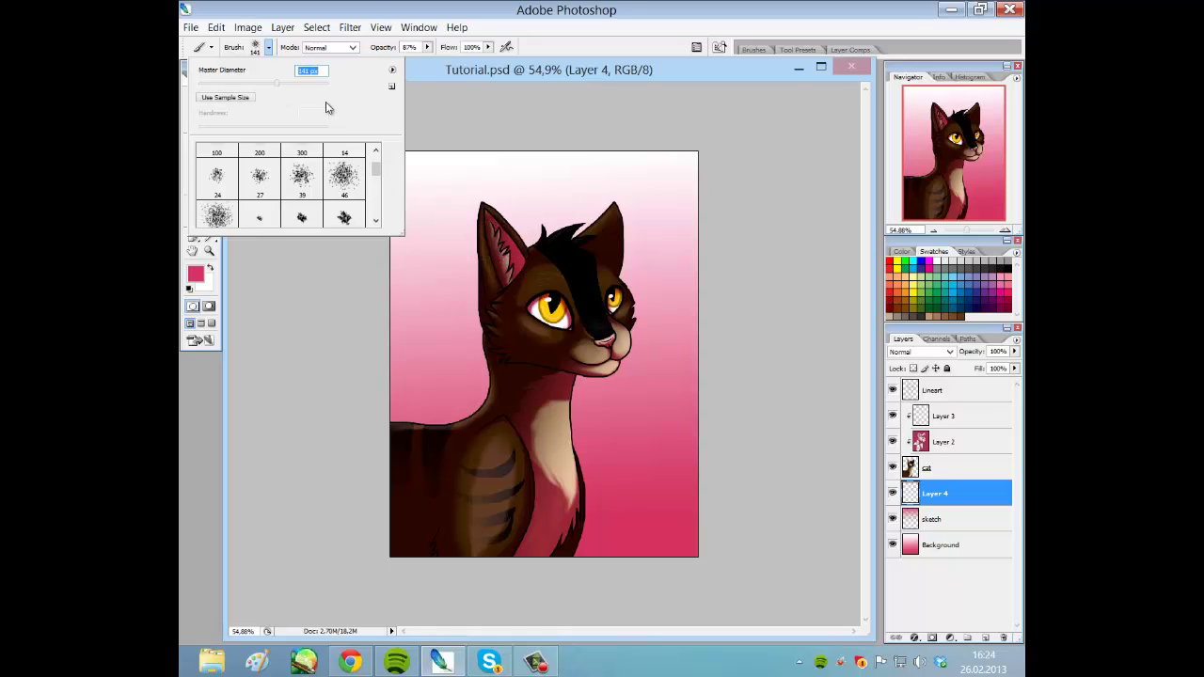
{"action": "left_click", "coordinate": [307, 82]}
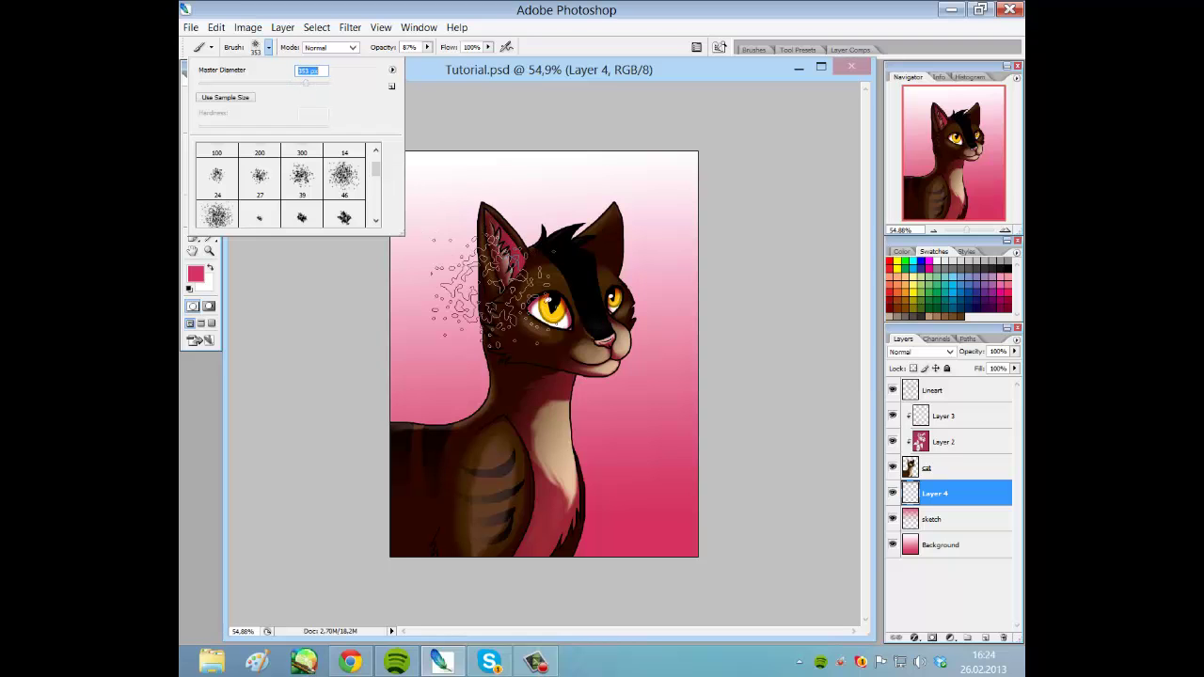
- Try painting white spatter strokes on Layer 4 behind the cat's back and in front of its chest
{"action": "left_click", "coordinate": [213, 269]}
{"action": "left_click_drag", "start_coordinate": [685, 478], "coordinate": [631, 518]}
{"action": "left_click_drag", "start_coordinate": [403, 430], "coordinate": [435, 402]}
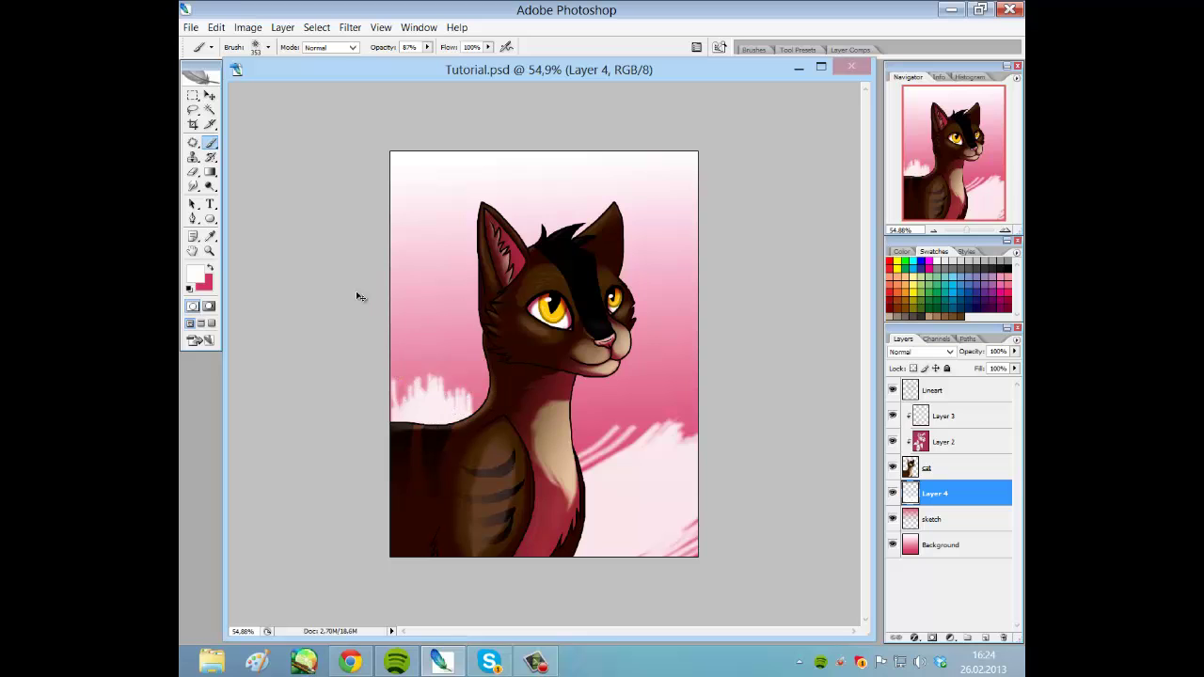
{"action": "key", "text": "ctrl+alt+z"}
{"action": "key", "text": "ctrl+alt+z"}
{"action": "left_click", "coordinate": [374, 292]}
{"action": "key", "text": "ctrl+z"}
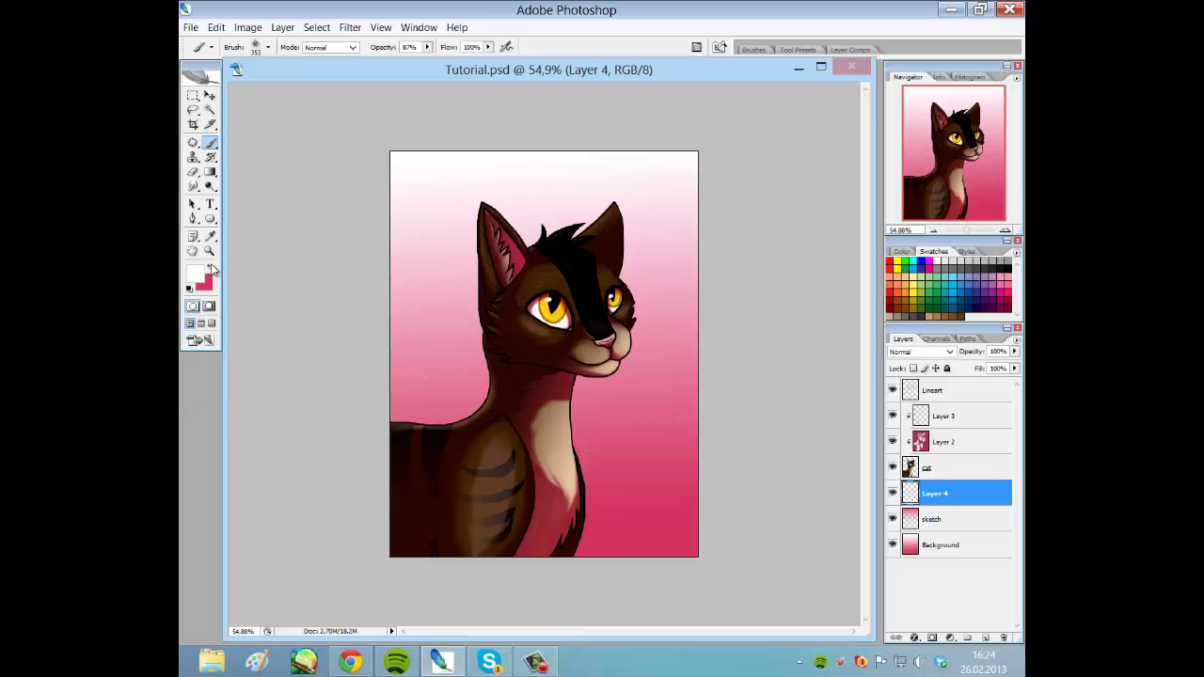
- Switch the foreground back to deep pink and dab spatter texture on Layer 4 on both sides of the cat
{"action": "left_click", "coordinate": [211, 269]}
{"action": "left_click", "coordinate": [395, 320]}
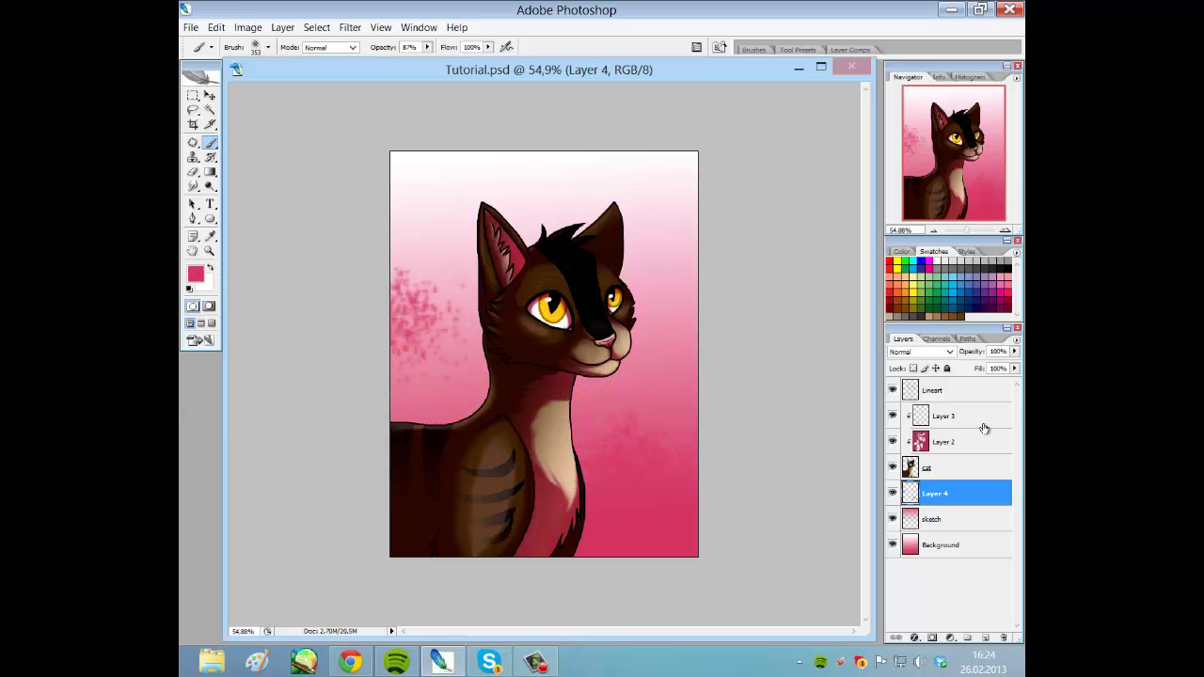
- Set Layer 4's blend mode to Overlay and dab white spatter on it on both sides of the cat
{"action": "left_click", "coordinate": [936, 352]}
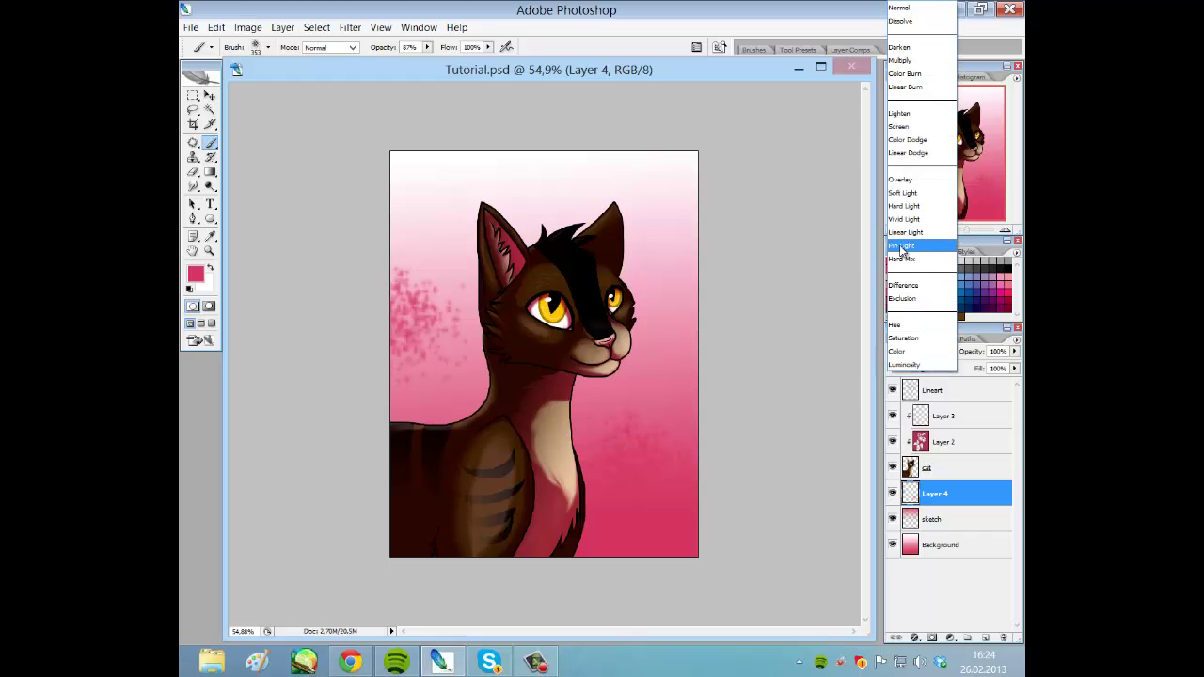
{"action": "left_click", "coordinate": [901, 179]}
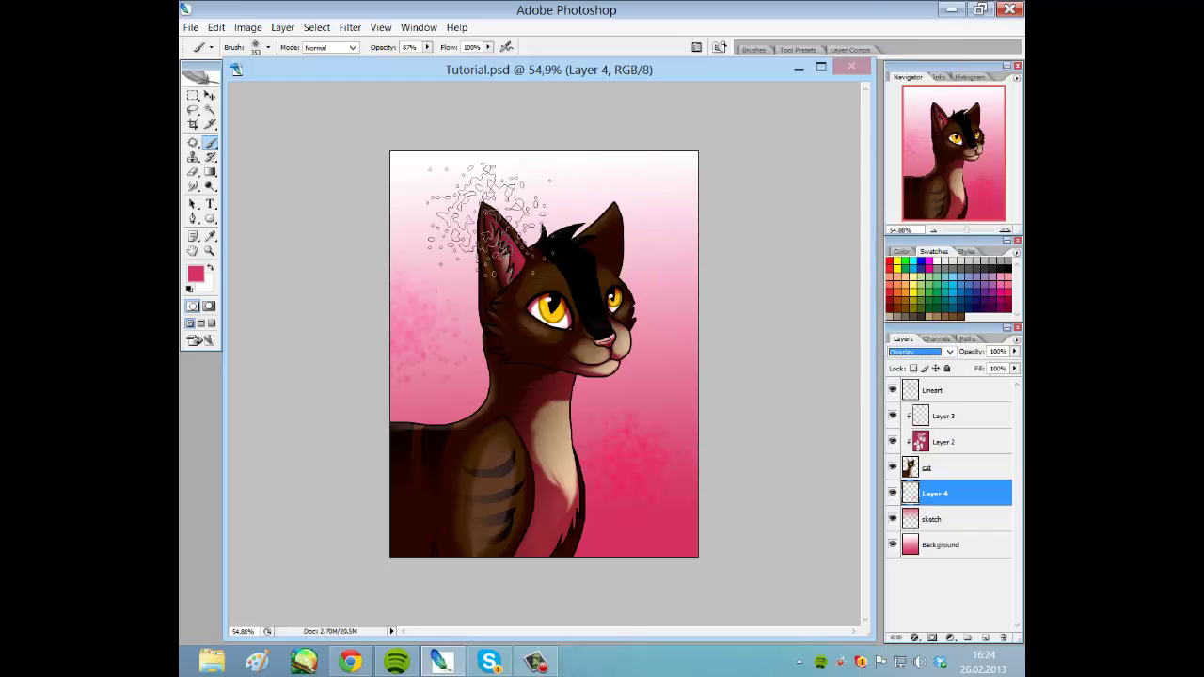
{"action": "left_click", "coordinate": [211, 268]}
{"action": "left_click", "coordinate": [435, 350]}
{"action": "left_click", "coordinate": [615, 271]}
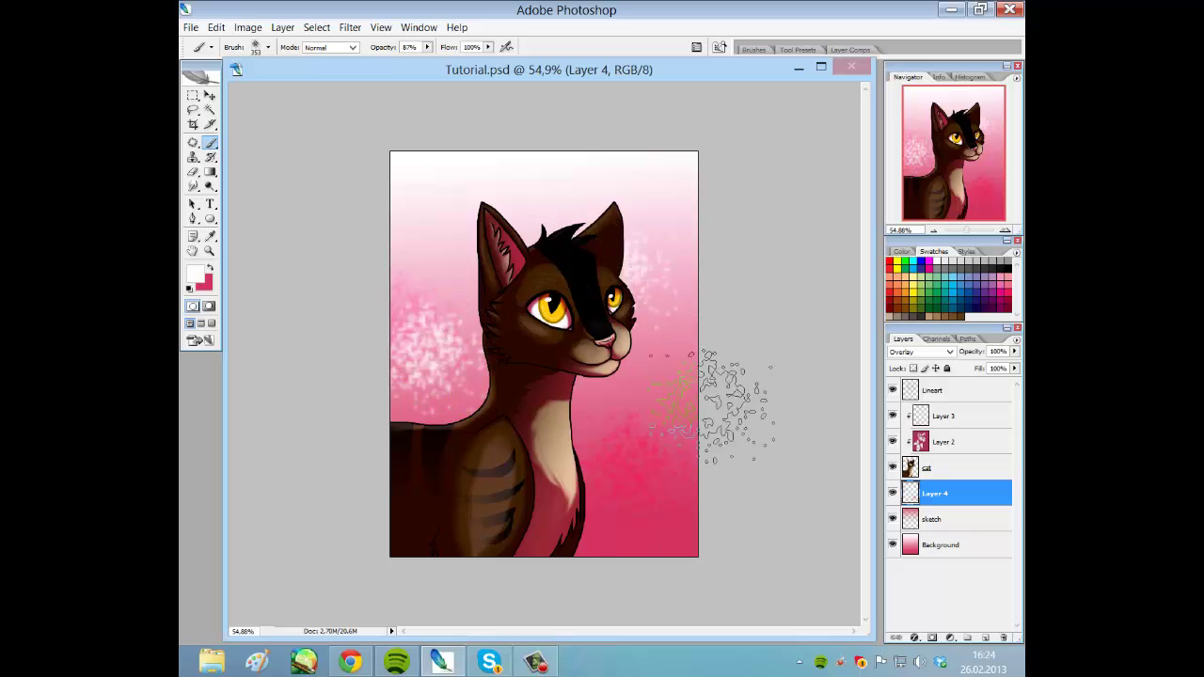
{"action": "left_click", "coordinate": [628, 421]}
{"action": "left_click", "coordinate": [570, 508]}
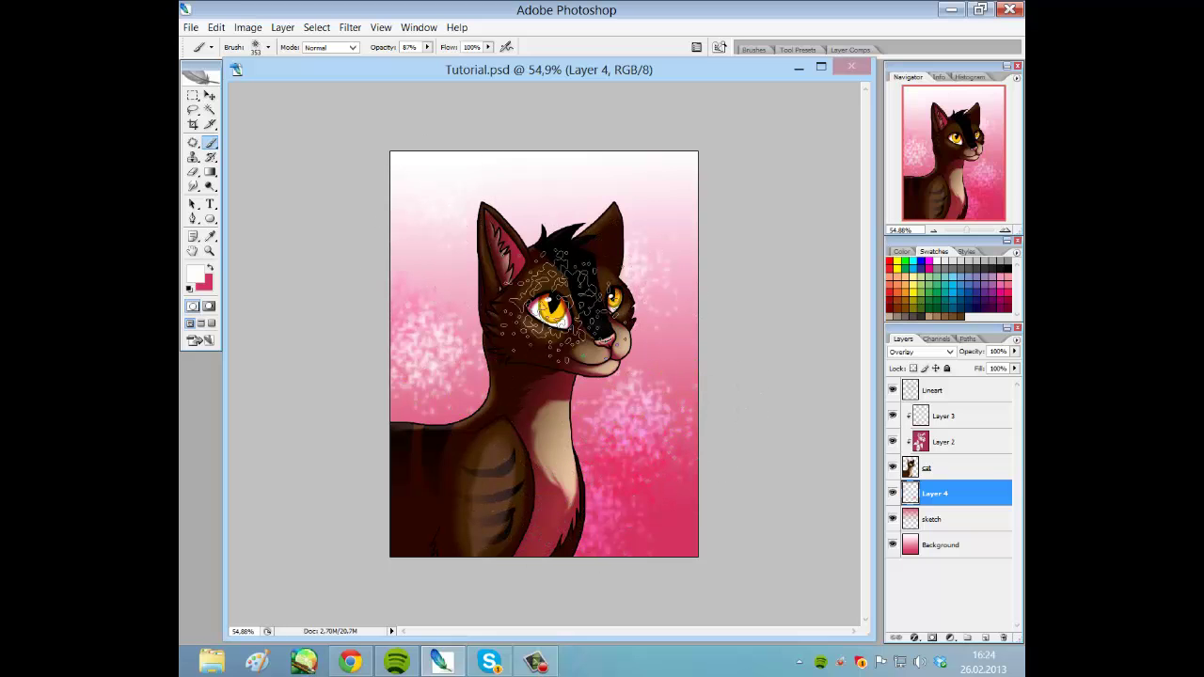
- Set up the Dodge tool with a 75 px brush and the Midtones range, and make the Background layer active
{"action": "left_click", "coordinate": [211, 186]}
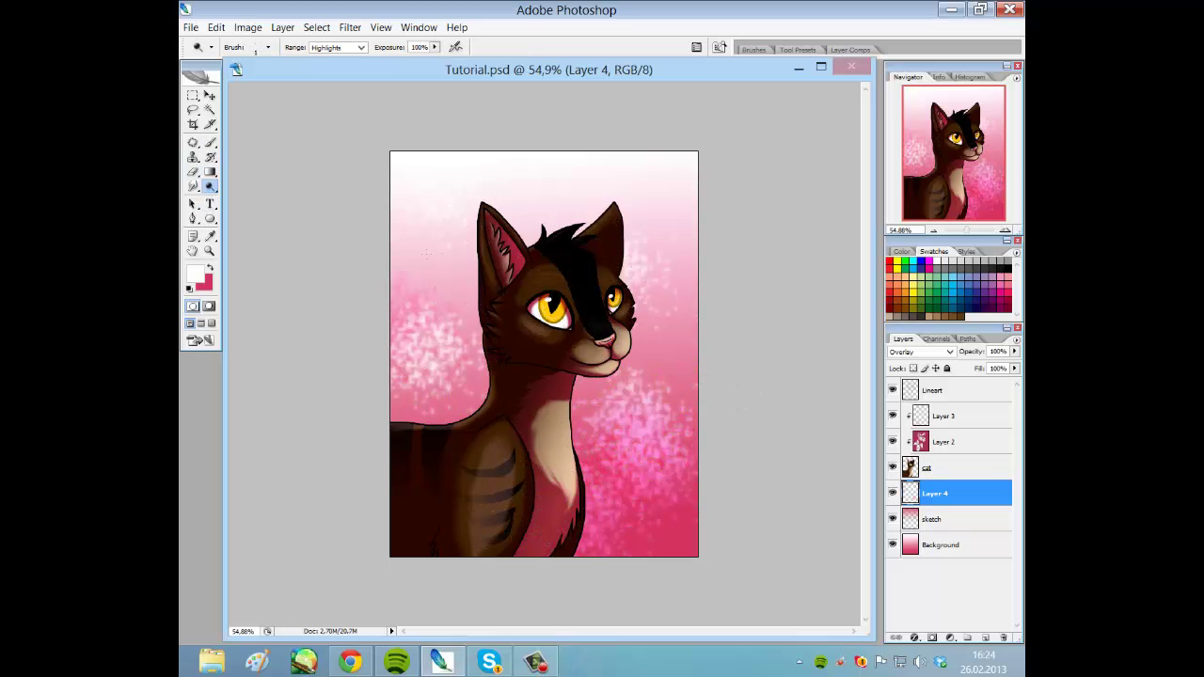
{"action": "left_click", "coordinate": [268, 48]}
{"action": "left_click", "coordinate": [252, 89]}
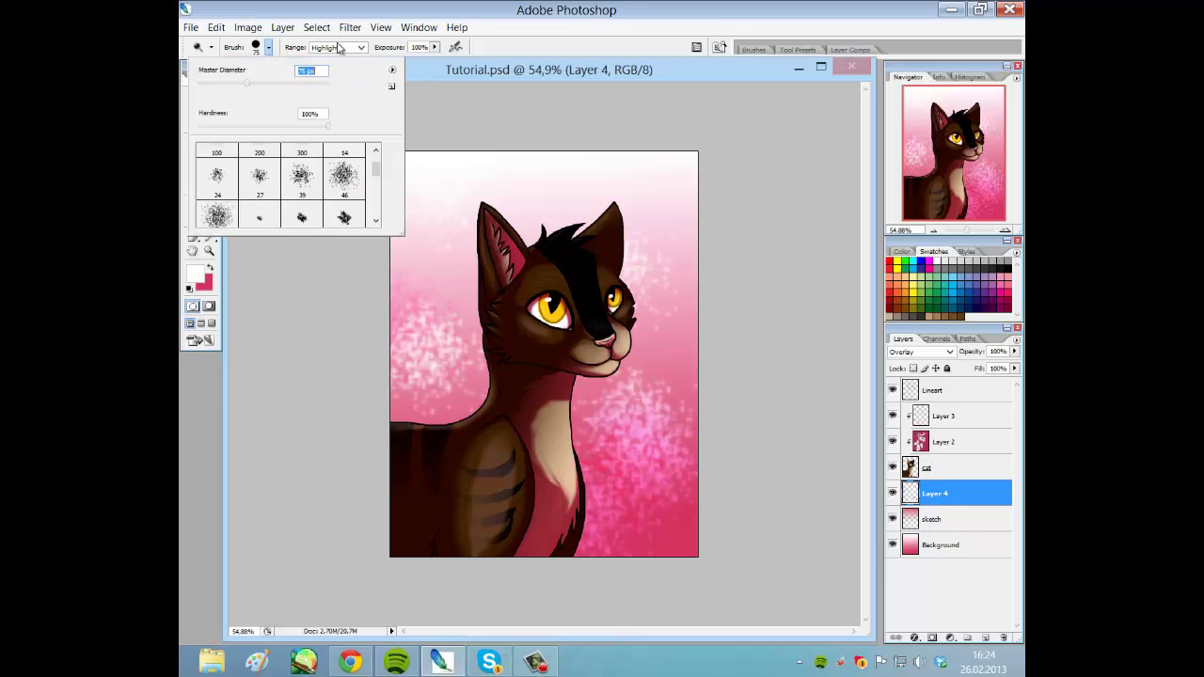
{"action": "left_click", "coordinate": [341, 48]}
{"action": "left_click", "coordinate": [326, 67]}
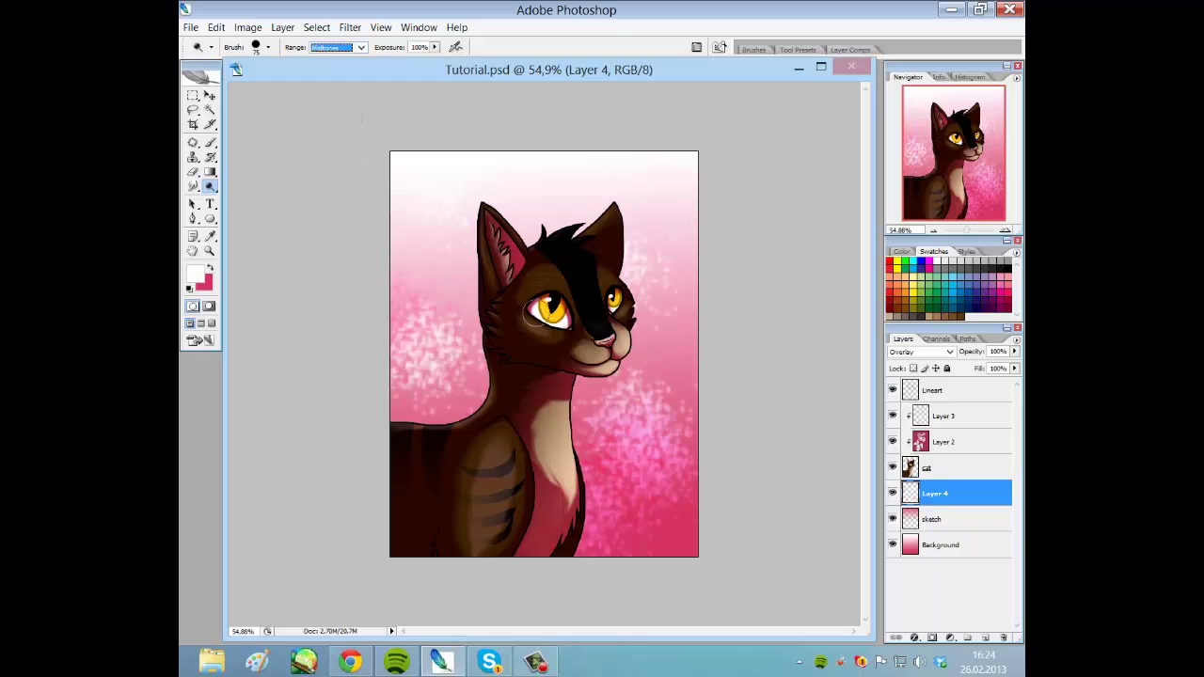
{"action": "left_click", "coordinate": [723, 518]}
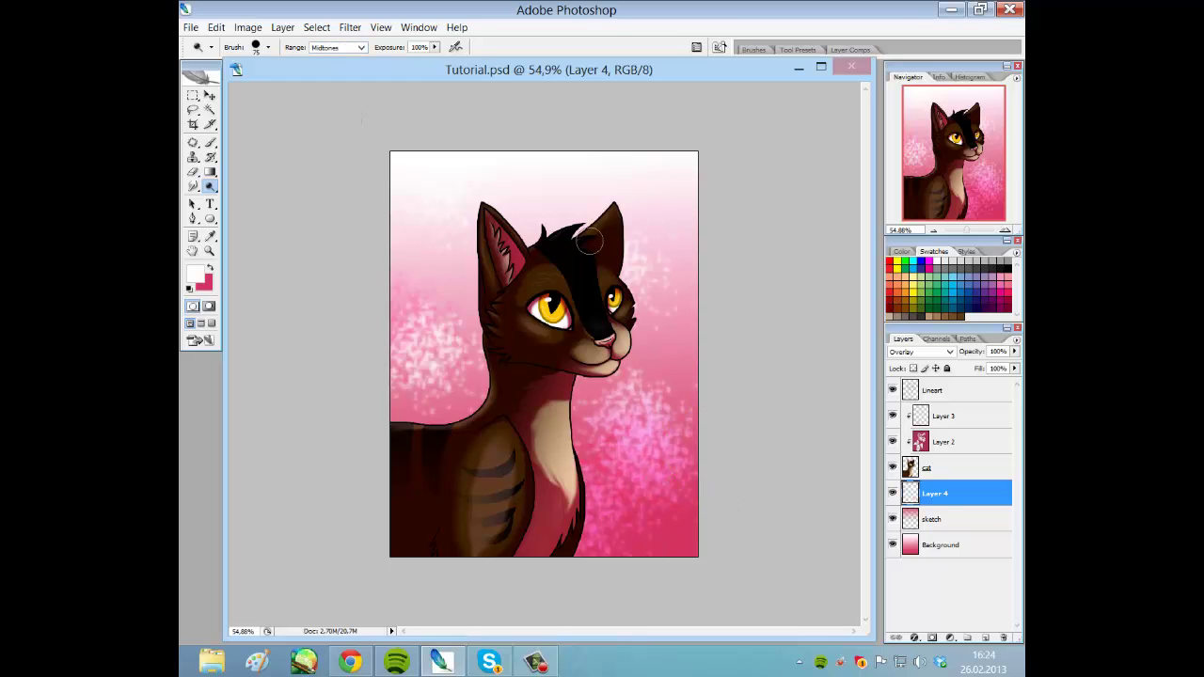
{"action": "left_click", "coordinate": [950, 545]}
- Soften the Dodge brush's edge and lighten the Background layer's midtones with winding strokes on both sides of the cat
{"action": "mouse_move", "coordinate": [704, 519]}
{"action": "left_mouse_down"}
{"action": "mouse_move", "coordinate": [669, 488]}
{"action": "mouse_move", "coordinate": [654, 356]}
{"action": "left_mouse_up"}
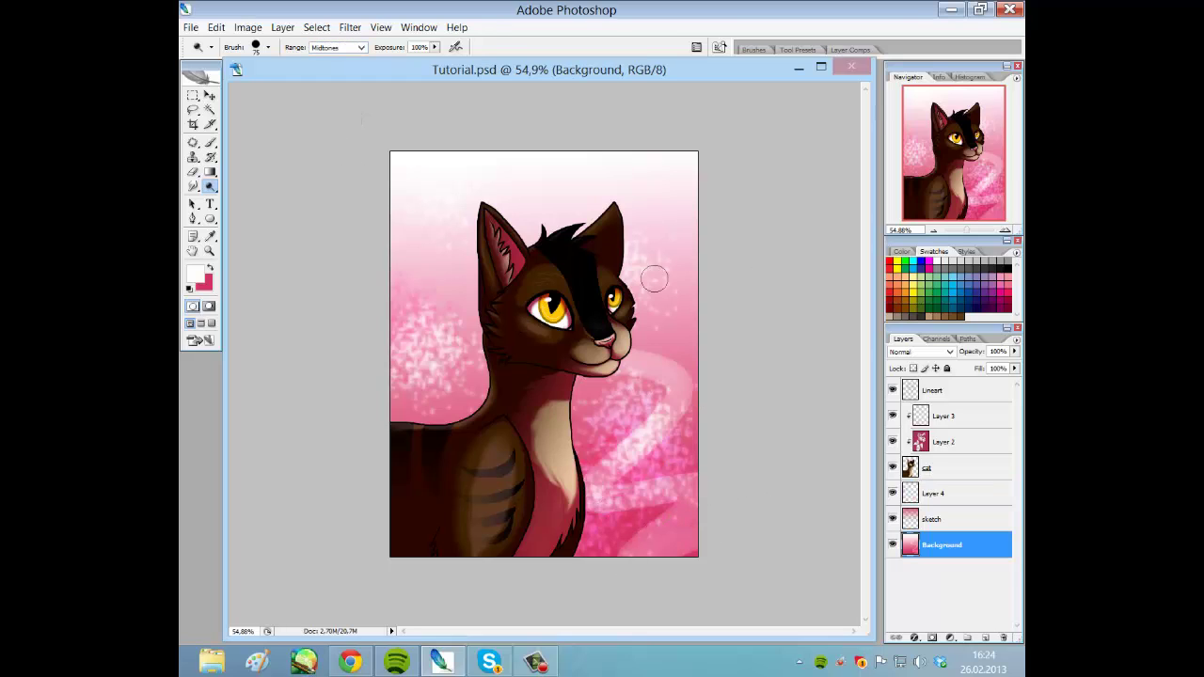
{"action": "key", "text": "ctrl+z"}
{"action": "left_click", "coordinate": [268, 47]}
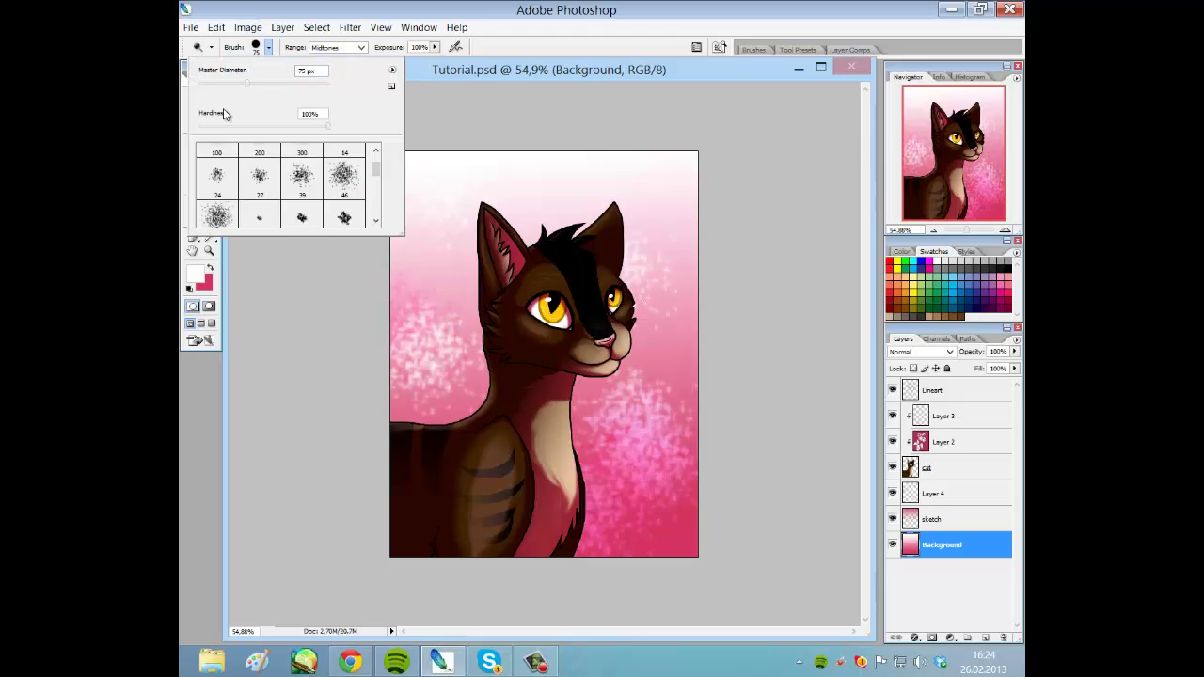
{"action": "left_click_drag", "start_coordinate": [226, 113], "coordinate": [182, 137]}
{"action": "mouse_move", "coordinate": [670, 544]}
{"action": "left_mouse_down"}
{"action": "mouse_move", "coordinate": [614, 518]}
{"action": "mouse_move", "coordinate": [655, 460]}
{"action": "mouse_move", "coordinate": [599, 398]}
{"action": "mouse_move", "coordinate": [640, 299]}
{"action": "mouse_move", "coordinate": [611, 261]}
{"action": "left_mouse_up"}
{"action": "mouse_move", "coordinate": [461, 414]}
{"action": "left_mouse_down"}
{"action": "mouse_move", "coordinate": [435, 351]}
{"action": "mouse_move", "coordinate": [382, 248]}
{"action": "left_mouse_up"}
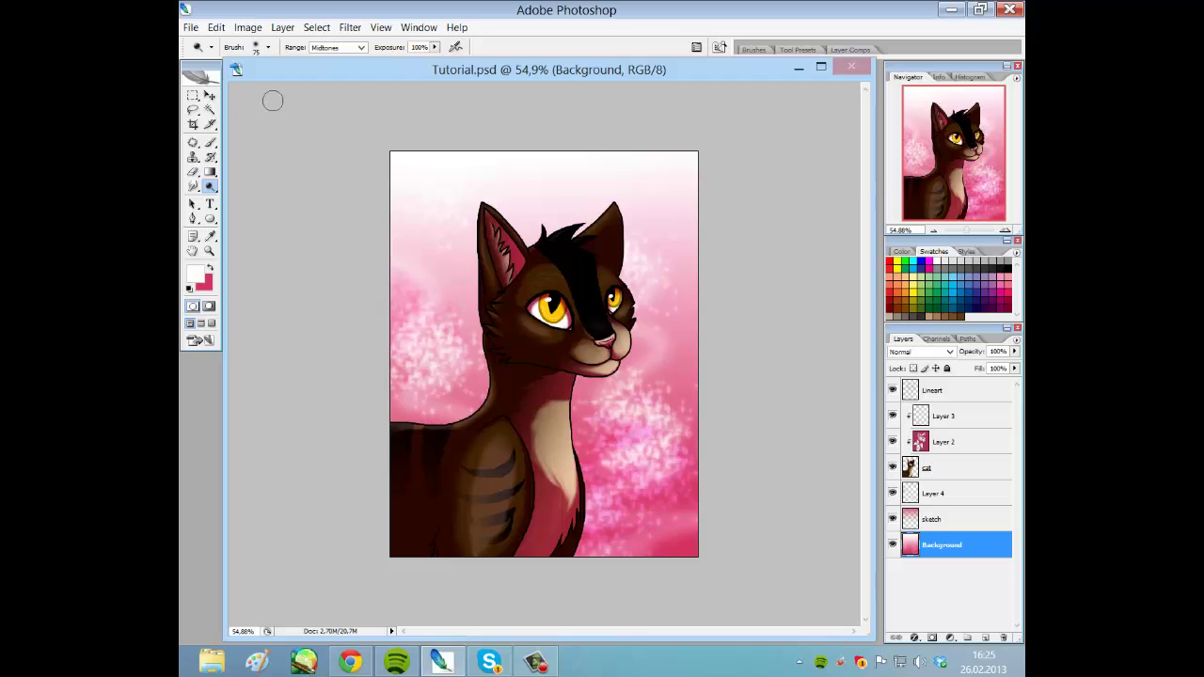
- Switch the Dodge range to Highlights and brush bright winding streaks on the Background layer beside and behind the cat
{"action": "left_click", "coordinate": [255, 47]}
{"action": "left_click", "coordinate": [331, 47]}
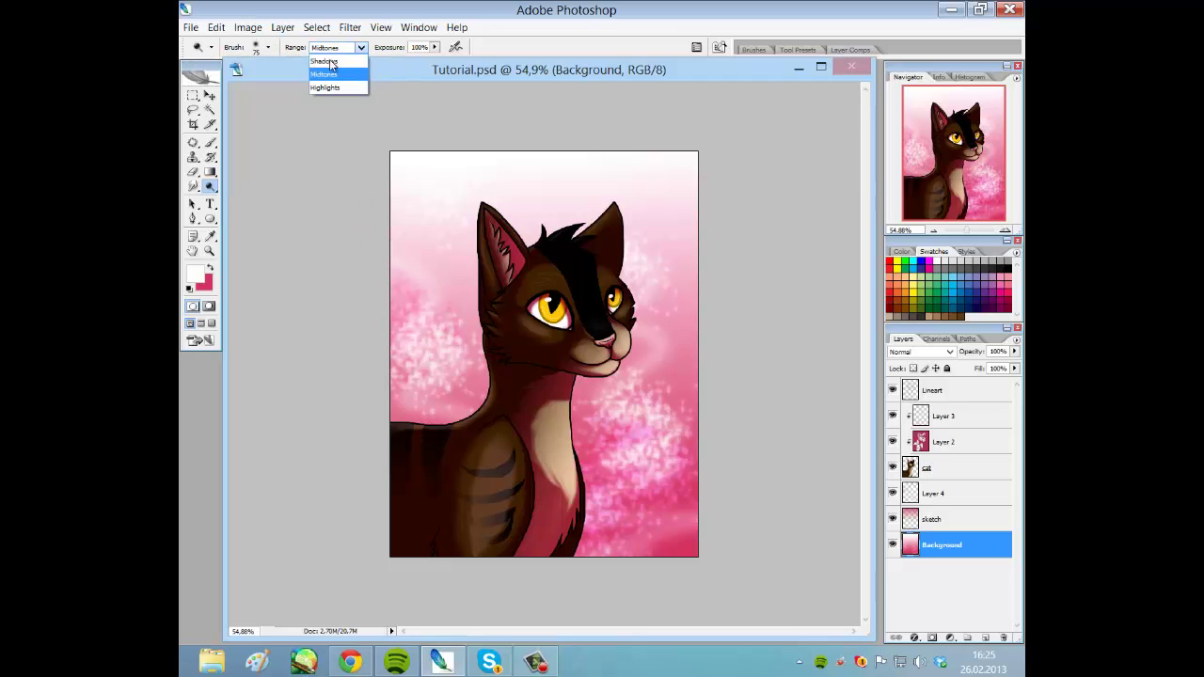
{"action": "left_click", "coordinate": [325, 88]}
{"action": "mouse_move", "coordinate": [618, 465]}
{"action": "left_mouse_down"}
{"action": "mouse_move", "coordinate": [585, 364]}
{"action": "mouse_move", "coordinate": [415, 365]}
{"action": "mouse_move", "coordinate": [408, 212]}
{"action": "left_mouse_up"}
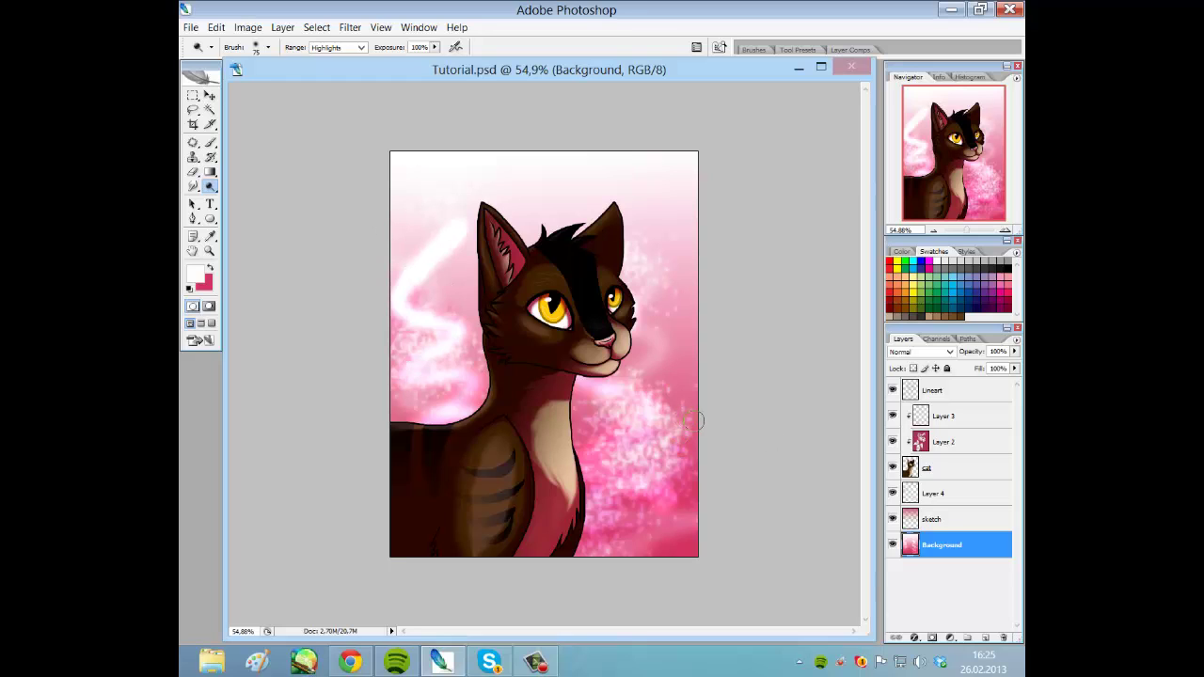
- Try painting deep pink spatter over the cat's lower body and the area facing it on a new layer above Lineart
{"action": "left_click", "coordinate": [951, 400]}
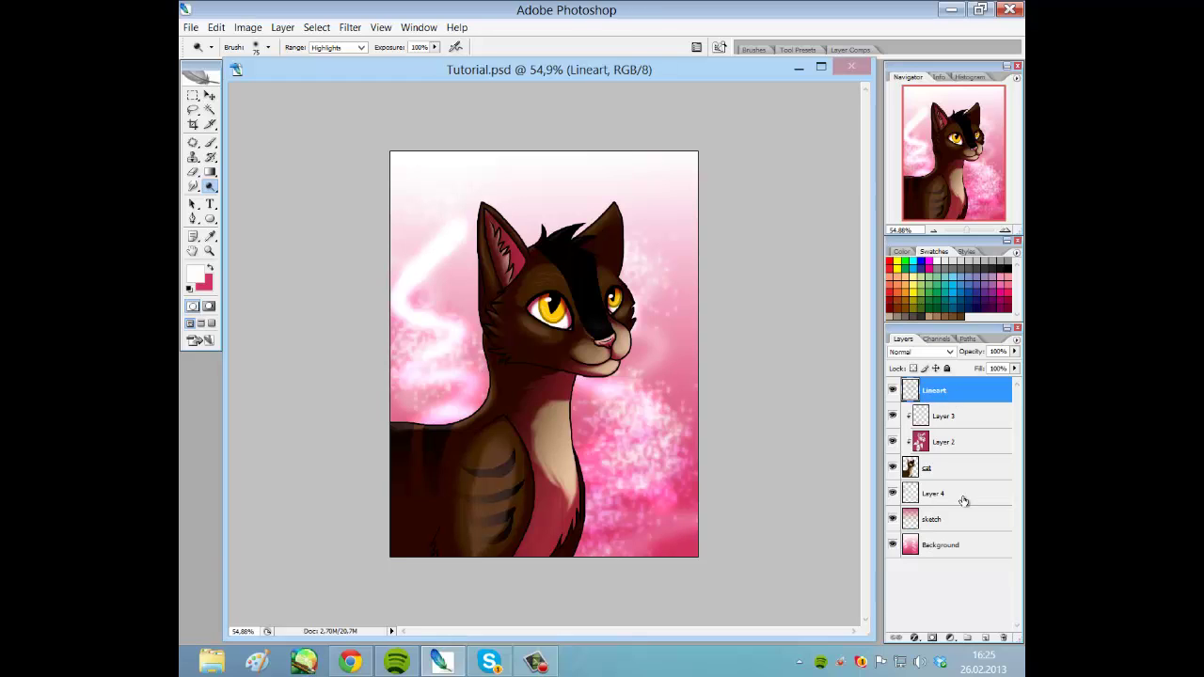
{"action": "left_click", "coordinate": [985, 638]}
{"action": "left_click", "coordinate": [211, 269]}
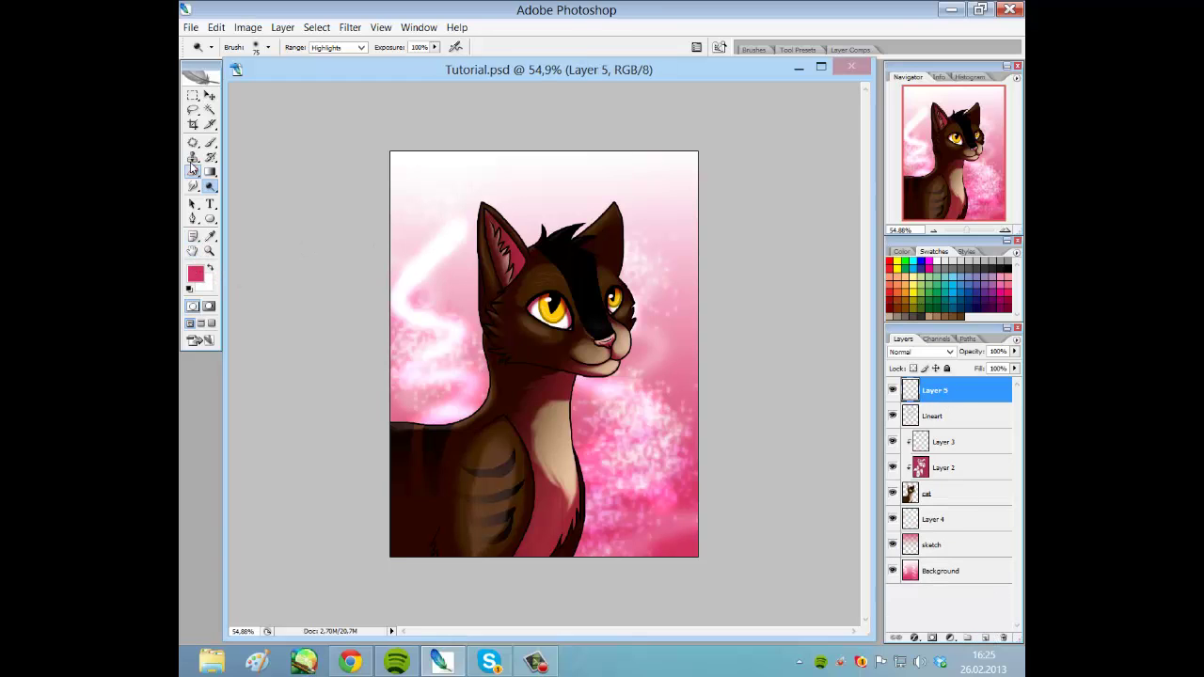
{"action": "left_click", "coordinate": [210, 143]}
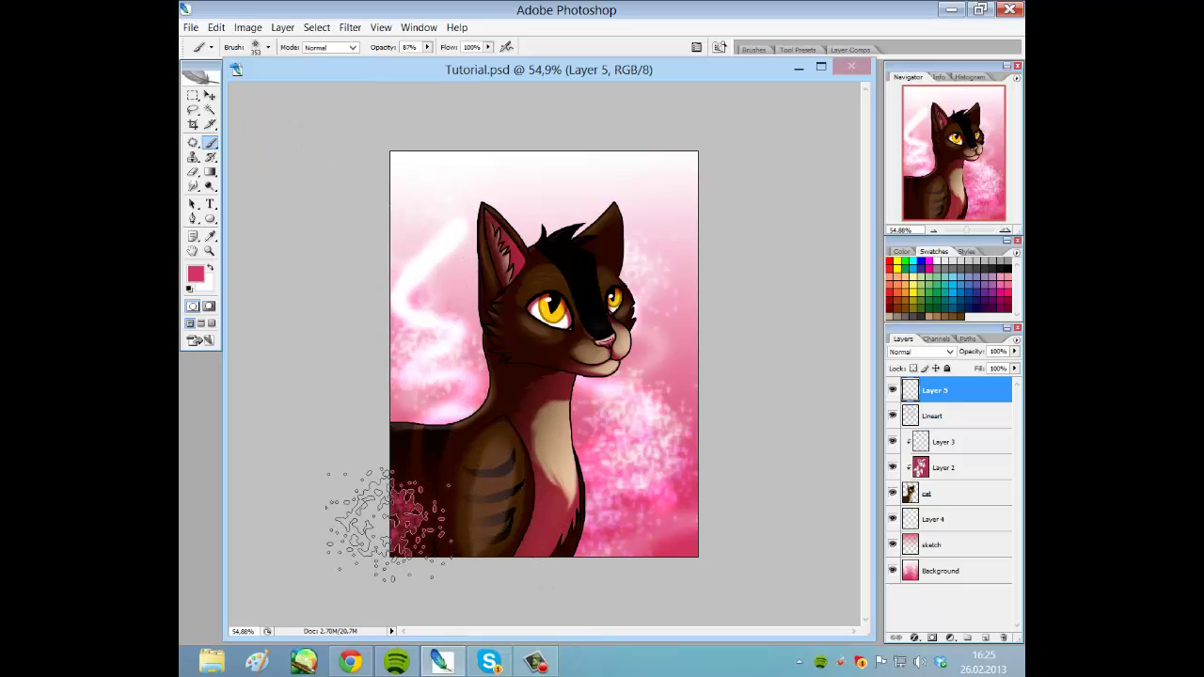
{"action": "mouse_move", "coordinate": [363, 511]}
{"action": "left_mouse_down"}
{"action": "mouse_move", "coordinate": [589, 517]}
{"action": "mouse_move", "coordinate": [664, 466]}
{"action": "mouse_move", "coordinate": [692, 386]}
{"action": "mouse_move", "coordinate": [701, 296]}
{"action": "mouse_move", "coordinate": [663, 164]}
{"action": "left_mouse_up"}
- Try the Multiply, Screen and Soft Light blend modes on the spattered Layer 5, adding more spatter, and delete the layer
{"action": "left_click", "coordinate": [941, 352]}
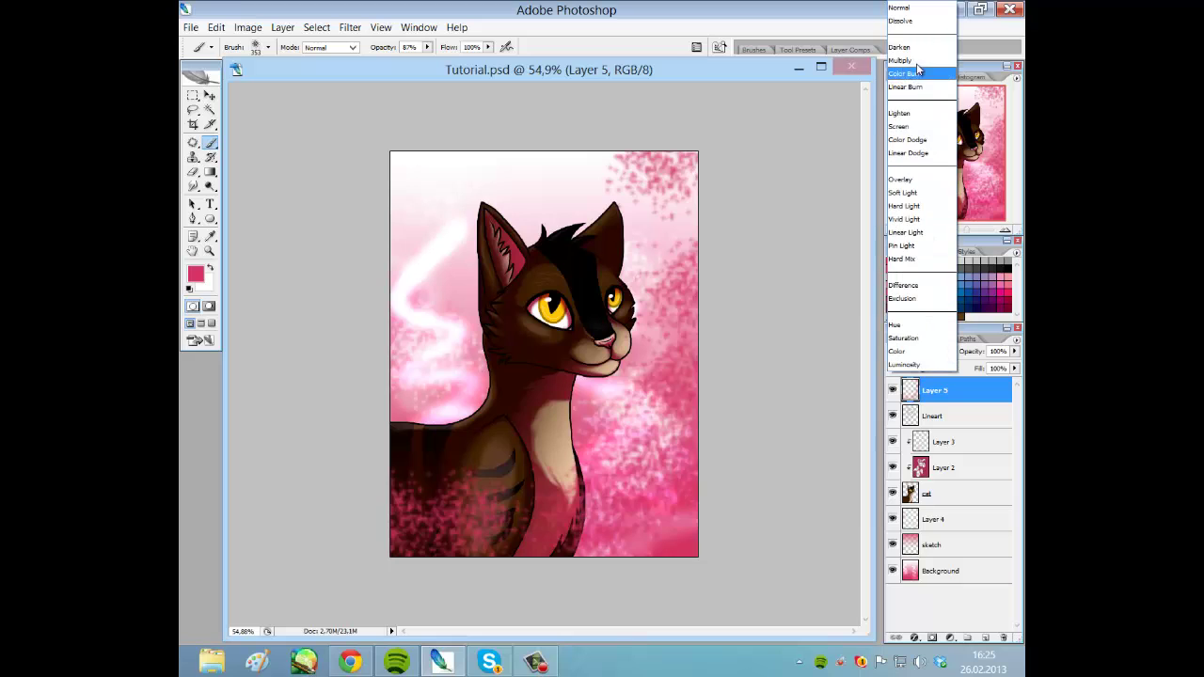
{"action": "left_click", "coordinate": [916, 63]}
{"action": "mouse_move", "coordinate": [410, 508]}
{"action": "left_mouse_down"}
{"action": "mouse_move", "coordinate": [507, 535]}
{"action": "mouse_move", "coordinate": [648, 500]}
{"action": "mouse_move", "coordinate": [672, 477]}
{"action": "left_mouse_up"}
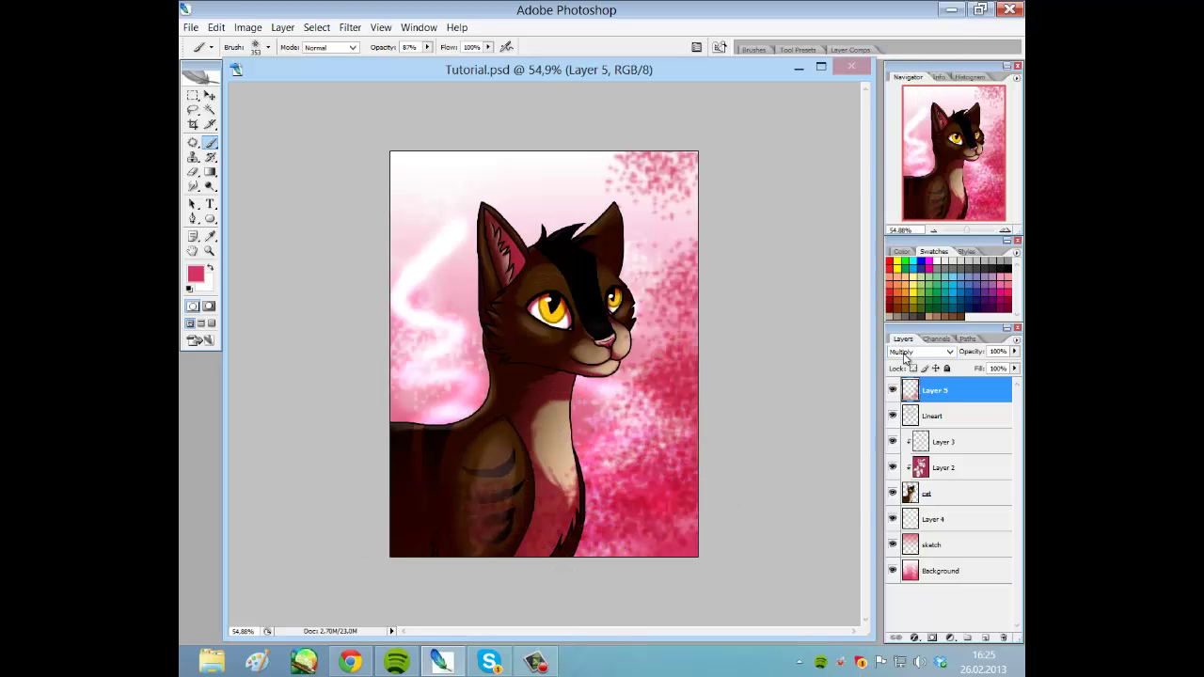
{"action": "left_click", "coordinate": [910, 352]}
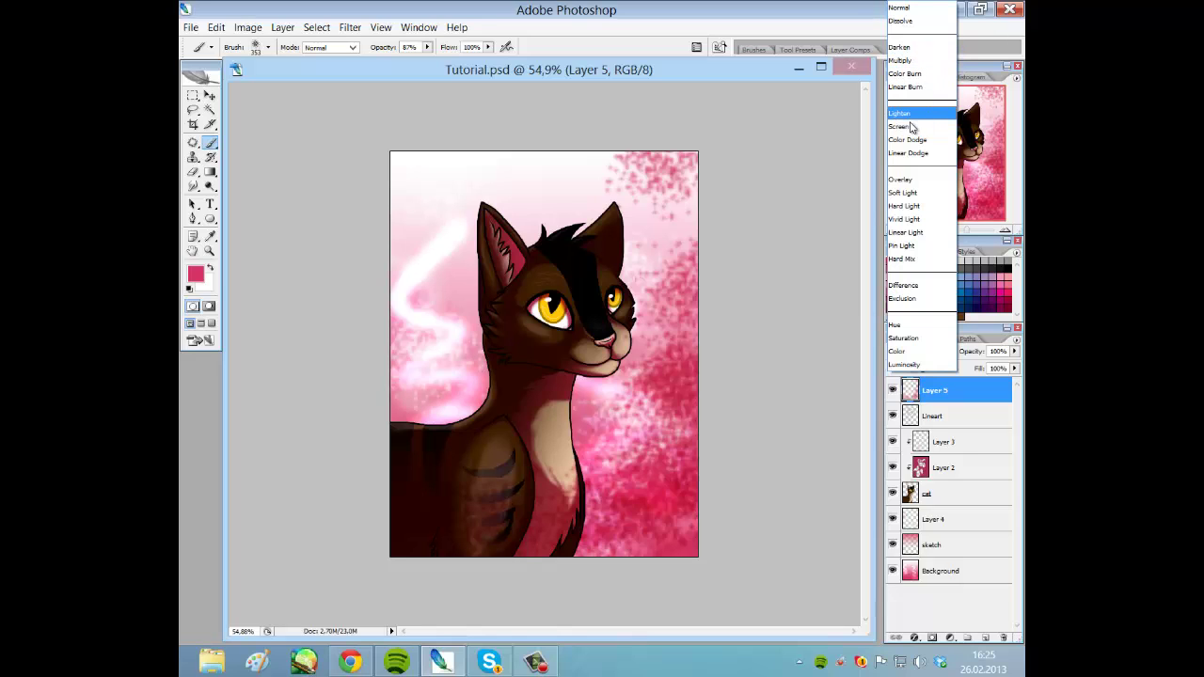
{"action": "left_click", "coordinate": [911, 129]}
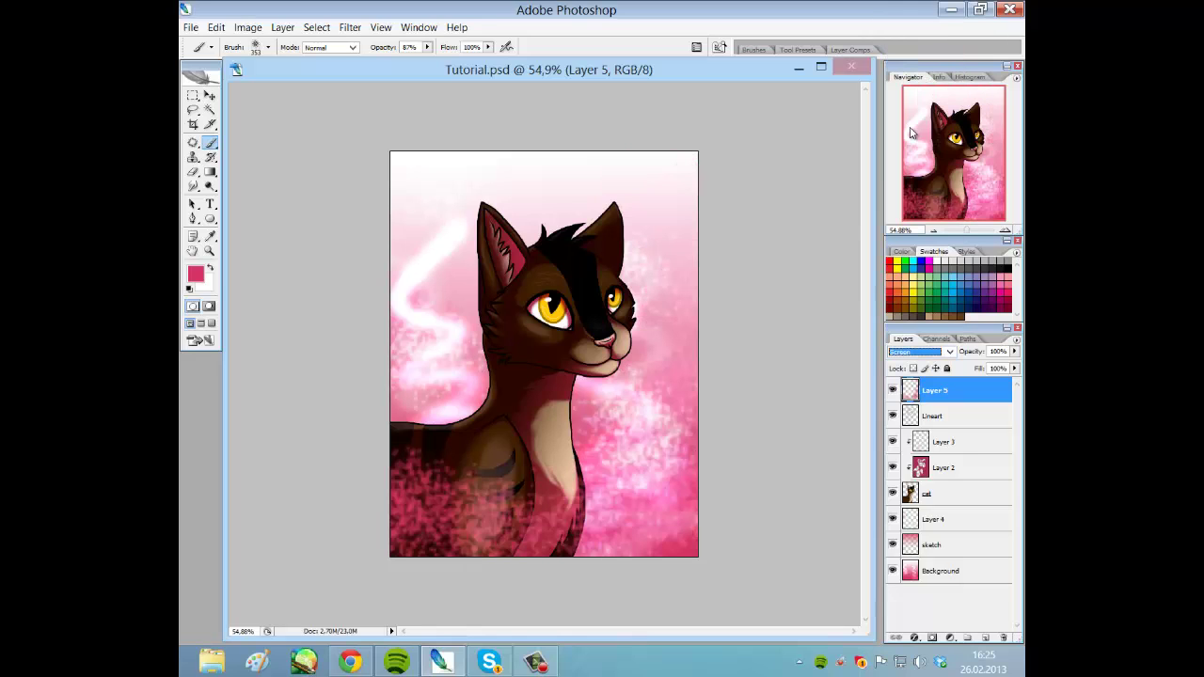
{"action": "left_click", "coordinate": [933, 353]}
{"action": "left_click", "coordinate": [906, 197]}
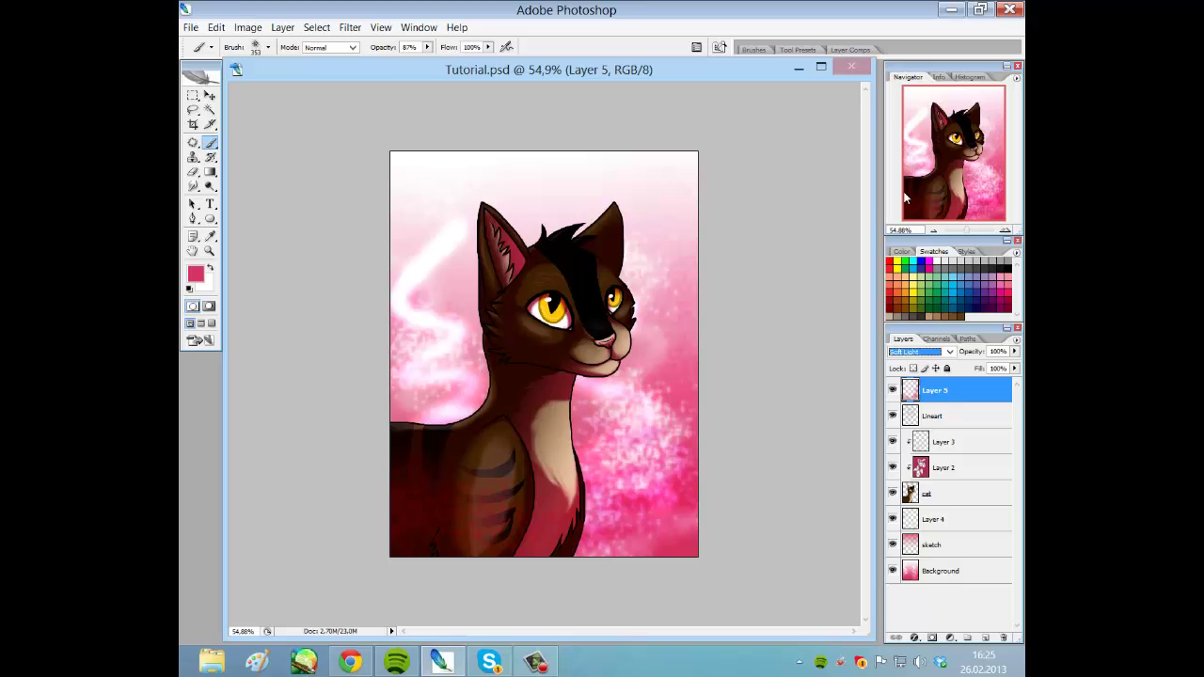
{"action": "left_click", "coordinate": [1002, 637]}
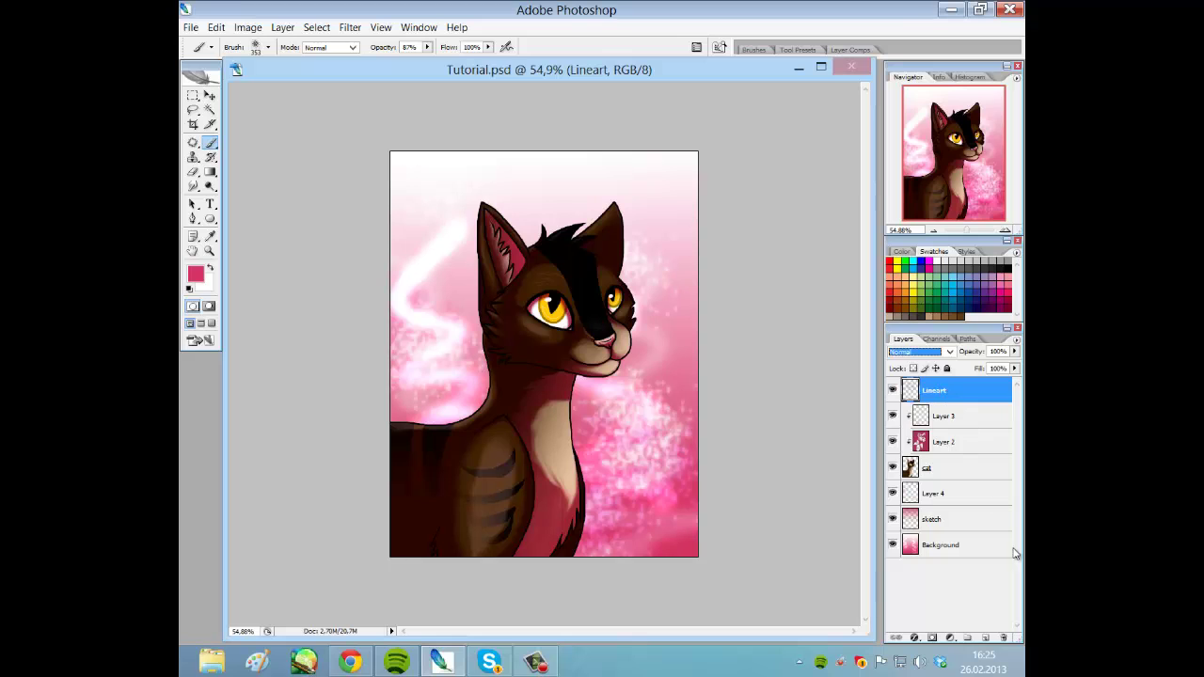
- Add a new layer above Lineart and clip it to the Lineart layer
{"action": "left_click", "coordinate": [985, 638]}
{"action": "right_click", "coordinate": [947, 391]}
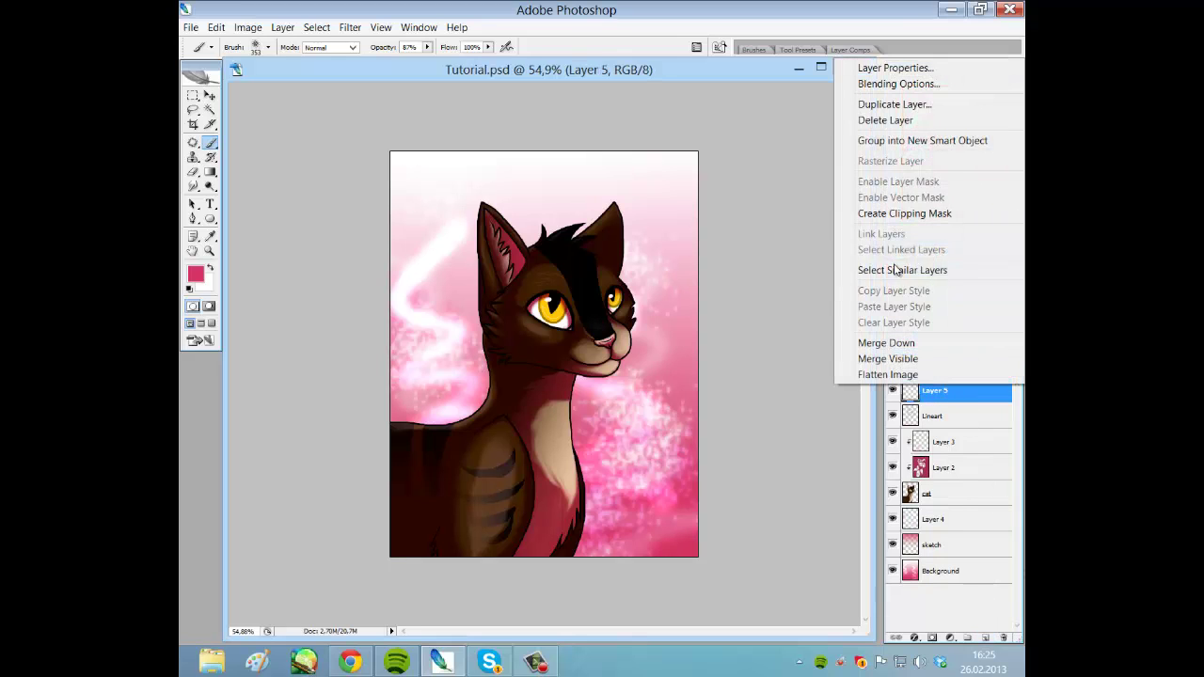
{"action": "left_click", "coordinate": [903, 214]}
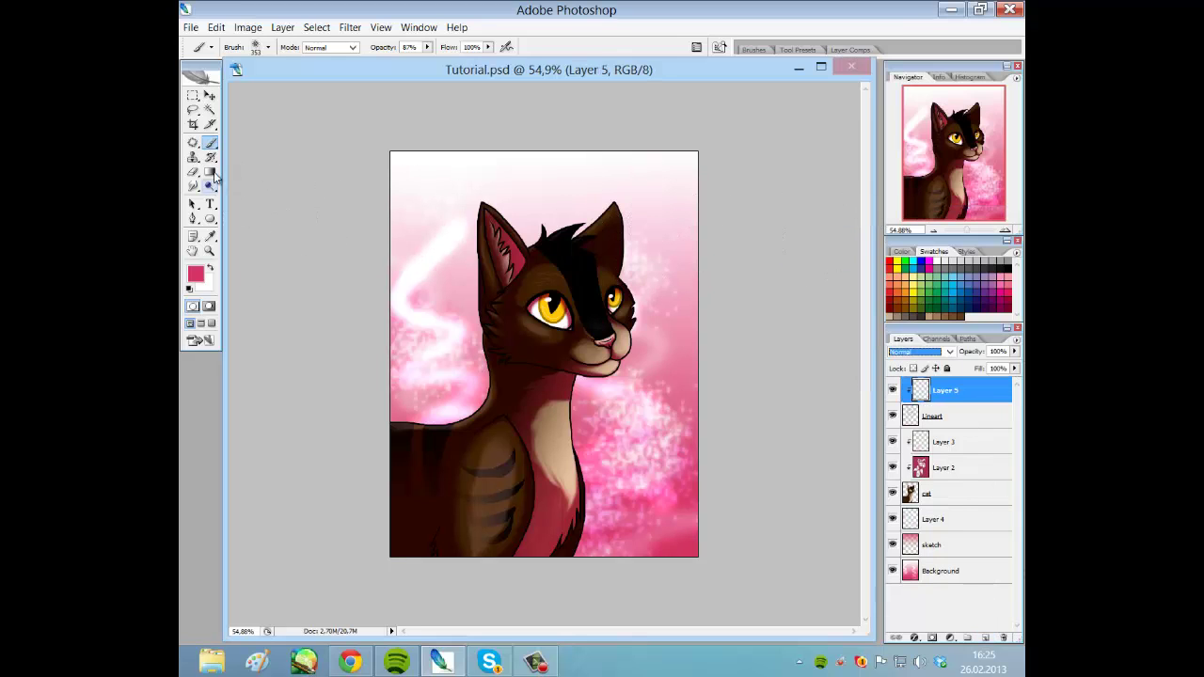
- Try deep pink and white spatter strokes over the ear outlines on the clipped Layer 5, and undo them
{"action": "mouse_move", "coordinate": [526, 204]}
{"action": "left_mouse_down"}
{"action": "mouse_move", "coordinate": [472, 215]}
{"action": "mouse_move", "coordinate": [496, 237]}
{"action": "mouse_move", "coordinate": [532, 240]}
{"action": "mouse_move", "coordinate": [597, 212]}
{"action": "mouse_move", "coordinate": [687, 253]}
{"action": "left_mouse_up"}
{"action": "key", "text": "ctrl+z"}
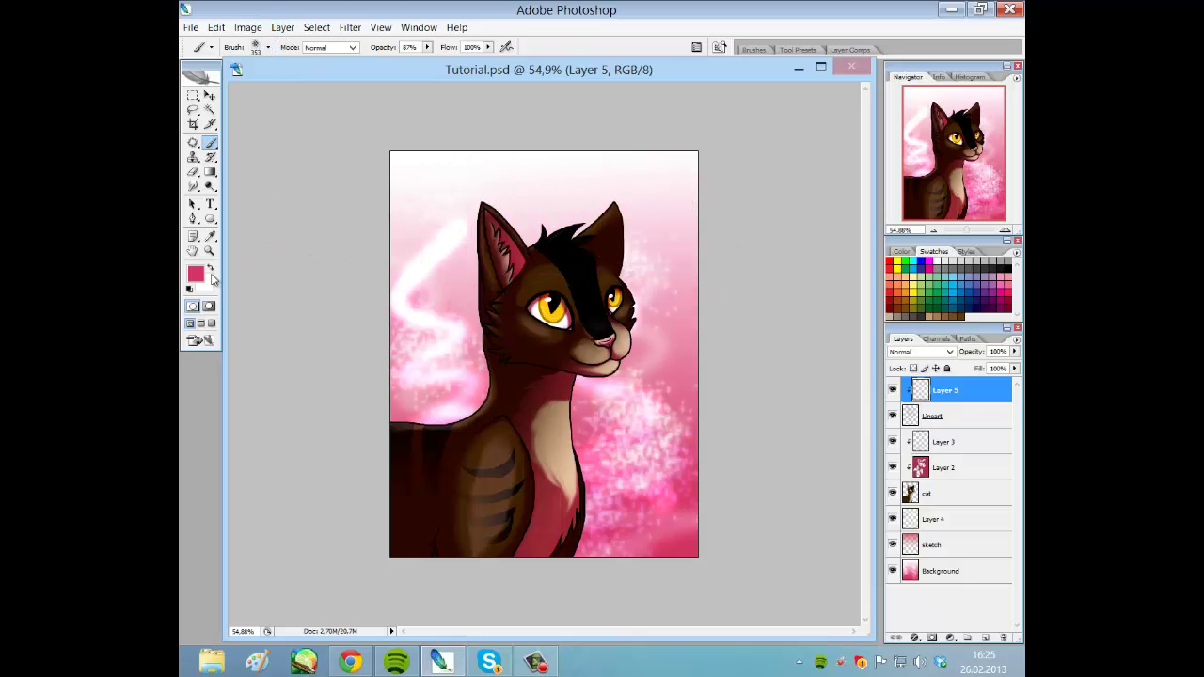
{"action": "left_click", "coordinate": [210, 268]}
{"action": "mouse_move", "coordinate": [500, 242]}
{"action": "left_mouse_down"}
{"action": "mouse_move", "coordinate": [602, 210]}
{"action": "mouse_move", "coordinate": [666, 241]}
{"action": "mouse_move", "coordinate": [539, 218]}
{"action": "mouse_move", "coordinate": [423, 273]}
{"action": "left_mouse_up"}
{"action": "key", "text": "ctrl+z"}
{"action": "key", "text": "ctrl+z"}
{"action": "left_click", "coordinate": [210, 269]}
- Set the foreground colour to light pink ffc4d5 and choose a soft round brush of about 48 px
{"action": "left_click", "coordinate": [196, 274]}
{"action": "left_click", "coordinate": [434, 218]}
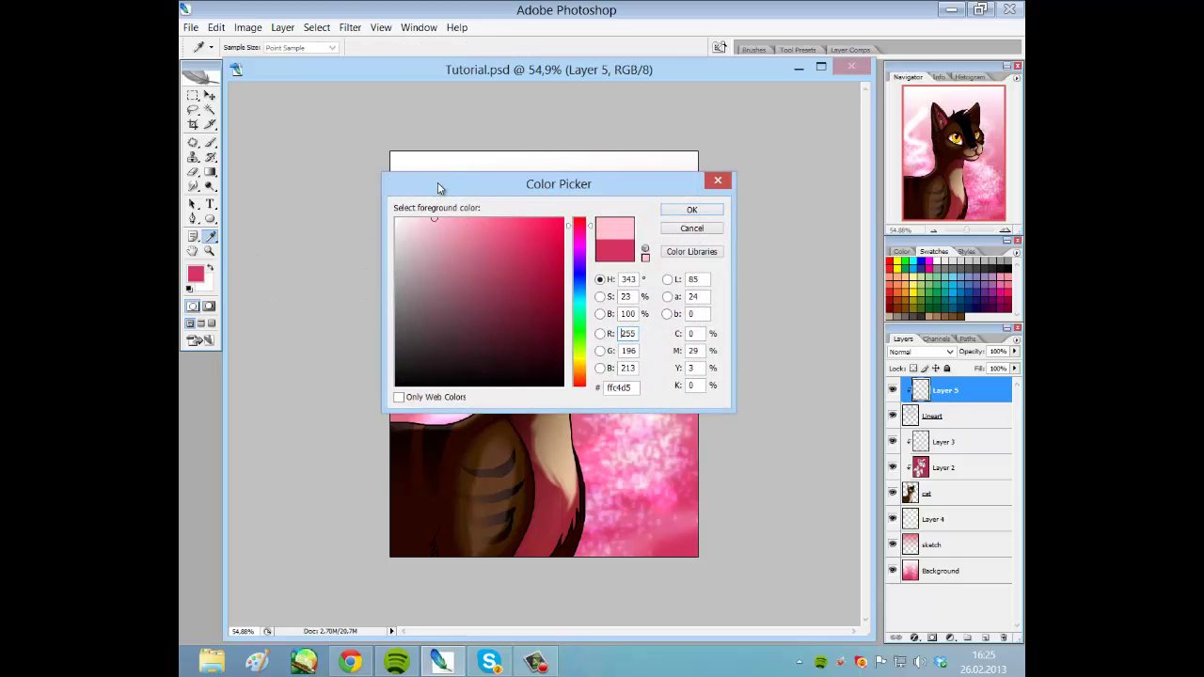
{"action": "left_click", "coordinate": [692, 209]}
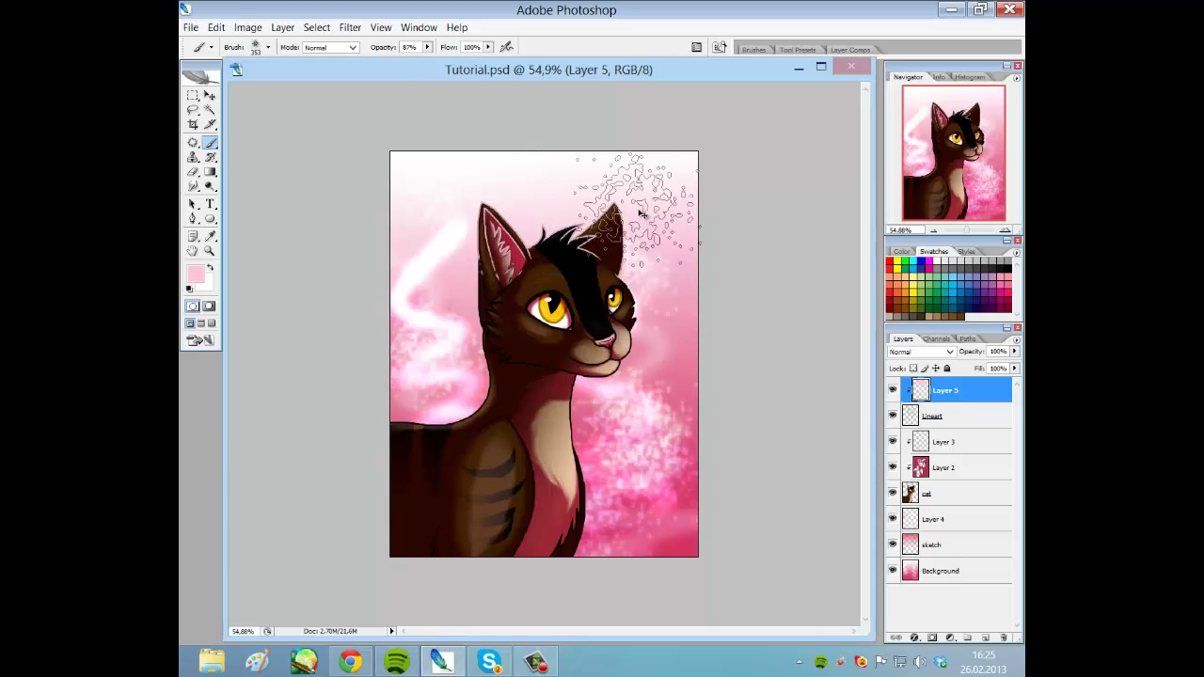
{"action": "left_click", "coordinate": [268, 47]}
{"action": "left_click_drag", "start_coordinate": [377, 184], "coordinate": [376, 160]}
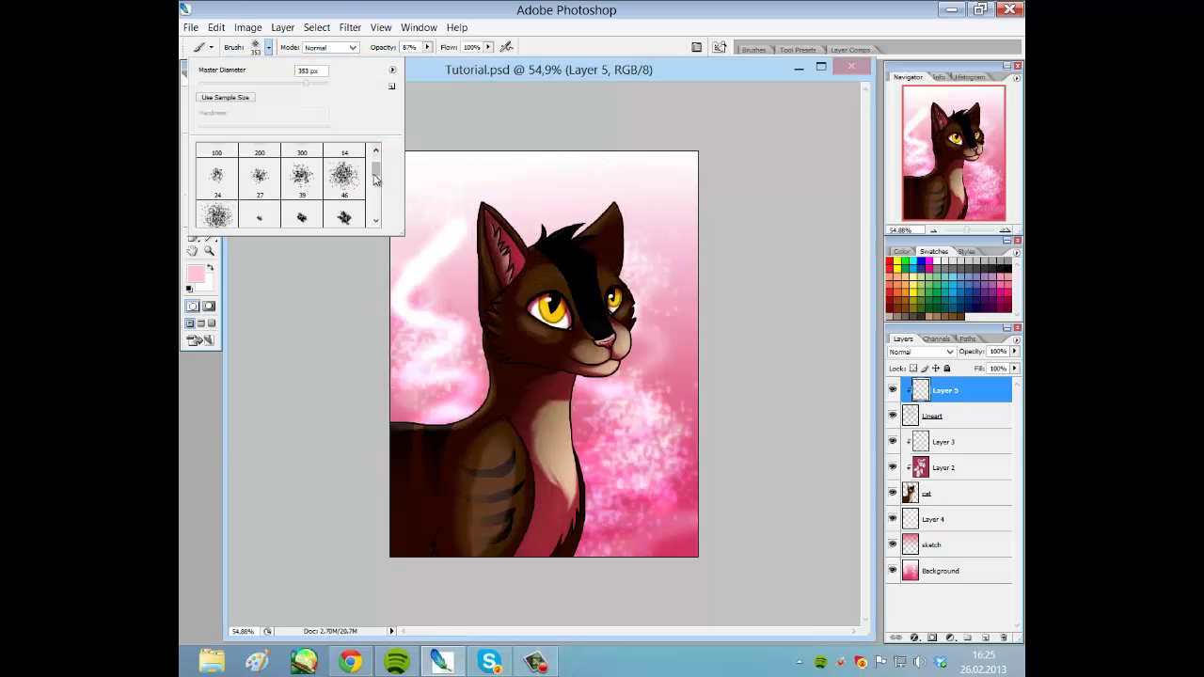
{"action": "left_click", "coordinate": [260, 202]}
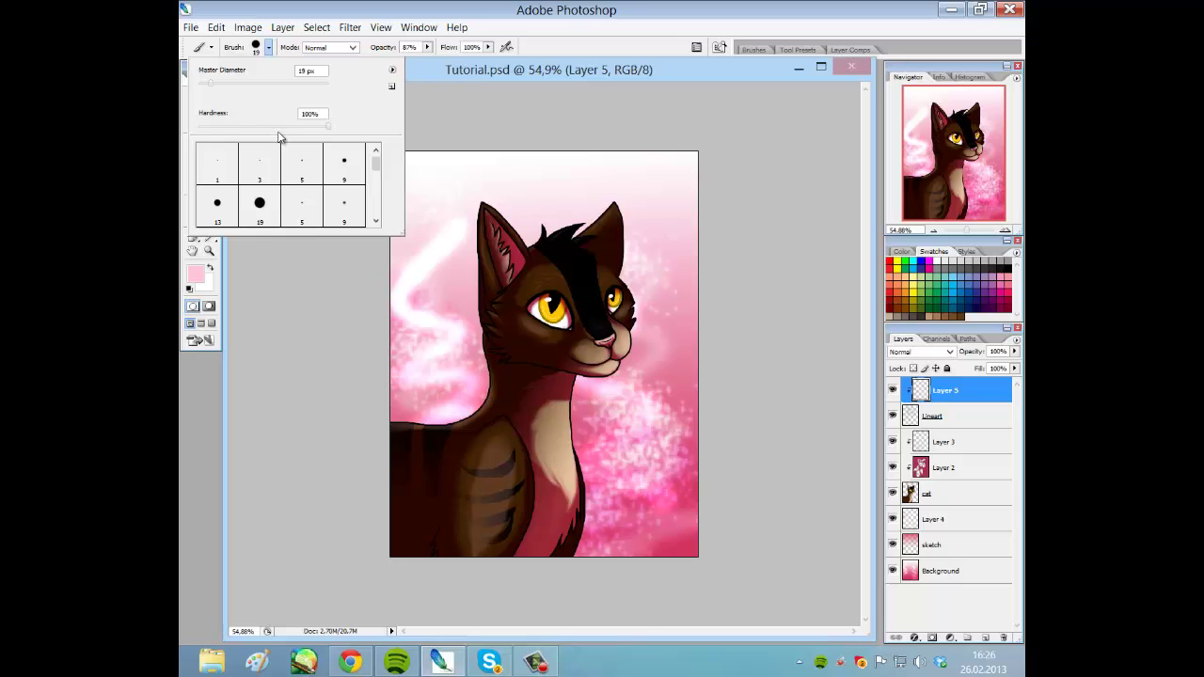
{"action": "left_click", "coordinate": [199, 126]}
{"action": "left_click_drag", "start_coordinate": [213, 83], "coordinate": [227, 83]}
- Recolour the outlines of the ears, head tuft and cheek fur with light pink on Layer 5, and reduce its opacity to 58%
{"action": "mouse_move", "coordinate": [473, 195]}
{"action": "left_mouse_down"}
{"action": "mouse_move", "coordinate": [539, 254]}
{"action": "mouse_move", "coordinate": [468, 201]}
{"action": "mouse_move", "coordinate": [582, 206]}
{"action": "mouse_move", "coordinate": [492, 233]}
{"action": "mouse_move", "coordinate": [590, 237]}
{"action": "mouse_move", "coordinate": [487, 278]}
{"action": "mouse_move", "coordinate": [541, 285]}
{"action": "mouse_move", "coordinate": [499, 293]}
{"action": "mouse_move", "coordinate": [560, 230]}
{"action": "mouse_move", "coordinate": [579, 224]}
{"action": "mouse_move", "coordinate": [597, 257]}
{"action": "mouse_move", "coordinate": [616, 209]}
{"action": "mouse_move", "coordinate": [625, 269]}
{"action": "left_mouse_up"}
{"action": "key", "text": "ctrl+z"}
{"action": "mouse_move", "coordinate": [528, 257]}
{"action": "left_mouse_down"}
{"action": "mouse_move", "coordinate": [485, 203]}
{"action": "mouse_move", "coordinate": [480, 231]}
{"action": "mouse_move", "coordinate": [500, 287]}
{"action": "mouse_move", "coordinate": [486, 294]}
{"action": "mouse_move", "coordinate": [476, 246]}
{"action": "mouse_move", "coordinate": [477, 327]}
{"action": "left_mouse_up"}
{"action": "mouse_move", "coordinate": [496, 269]}
{"action": "left_mouse_down"}
{"action": "mouse_move", "coordinate": [510, 276]}
{"action": "mouse_move", "coordinate": [495, 225]}
{"action": "left_mouse_up"}
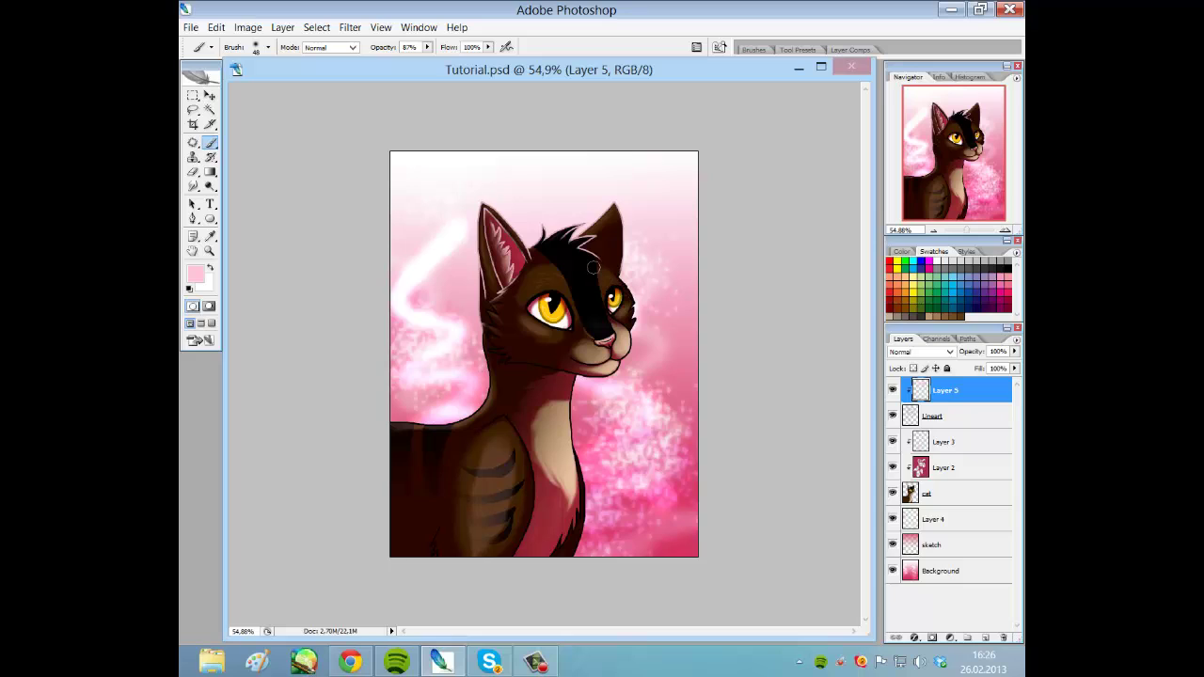
{"action": "mouse_move", "coordinate": [607, 269]}
{"action": "left_mouse_down"}
{"action": "mouse_move", "coordinate": [633, 325]}
{"action": "mouse_move", "coordinate": [594, 342]}
{"action": "mouse_move", "coordinate": [614, 339]}
{"action": "mouse_move", "coordinate": [635, 367]}
{"action": "left_mouse_up"}
{"action": "left_click_drag", "start_coordinate": [634, 294], "coordinate": [638, 325]}
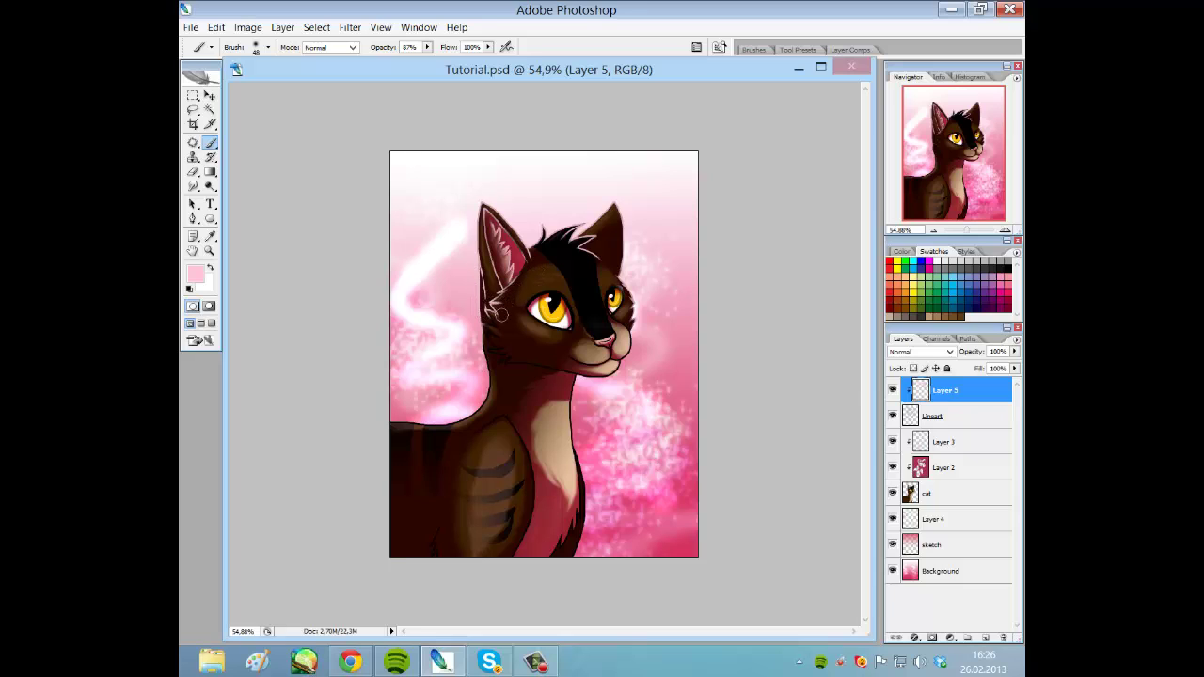
{"action": "left_click", "coordinate": [1013, 351]}
{"action": "left_click_drag", "start_coordinate": [1004, 367], "coordinate": [986, 369]}
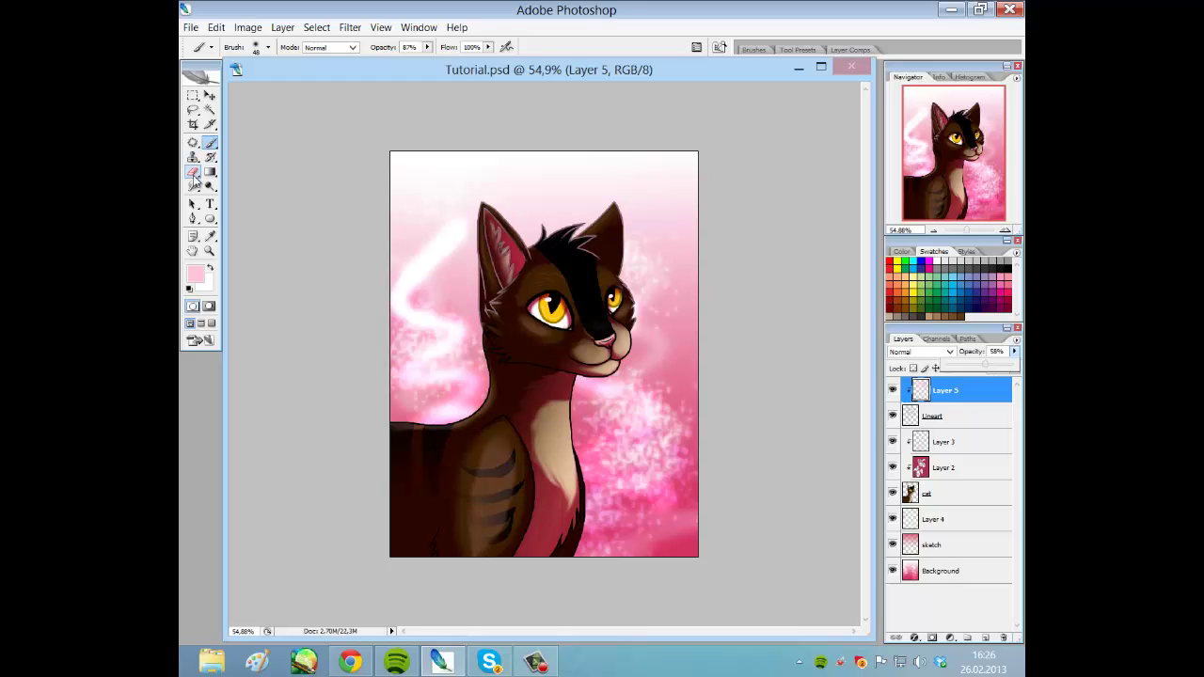
- Blur the light pink outline strokes with the Blur tool at 89 px and reduce Layer 5's opacity to 19%
{"action": "mouse_move", "coordinate": [195, 186]}
{"action": "left_mouse_down"}
{"action": "mouse_move", "coordinate": [252, 212]}
{"action": "mouse_move", "coordinate": [242, 186]}
{"action": "left_mouse_up"}
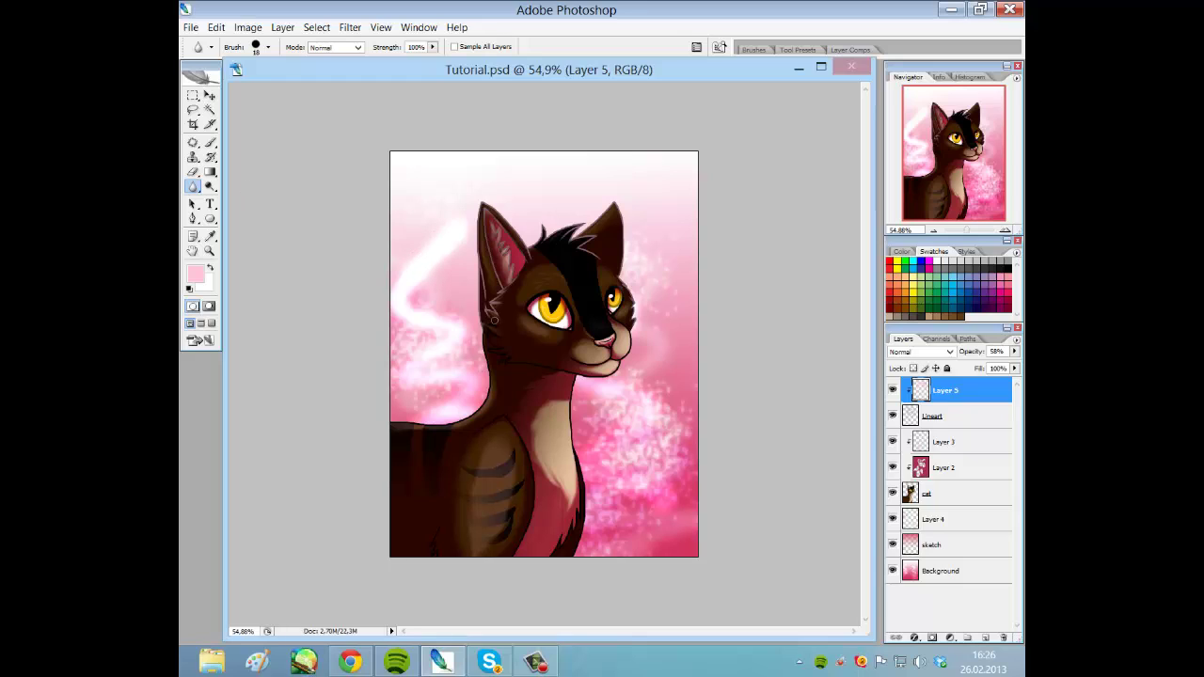
{"action": "left_click", "coordinate": [268, 47]}
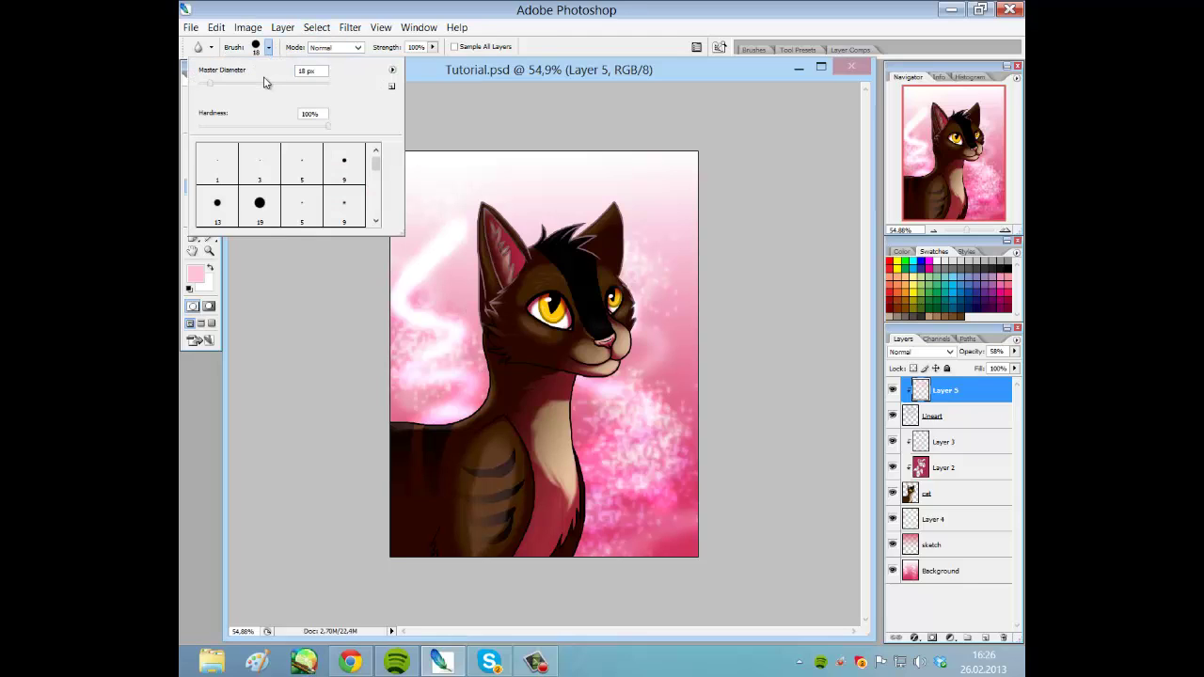
{"action": "left_click", "coordinate": [256, 82]}
{"action": "left_click", "coordinate": [594, 258]}
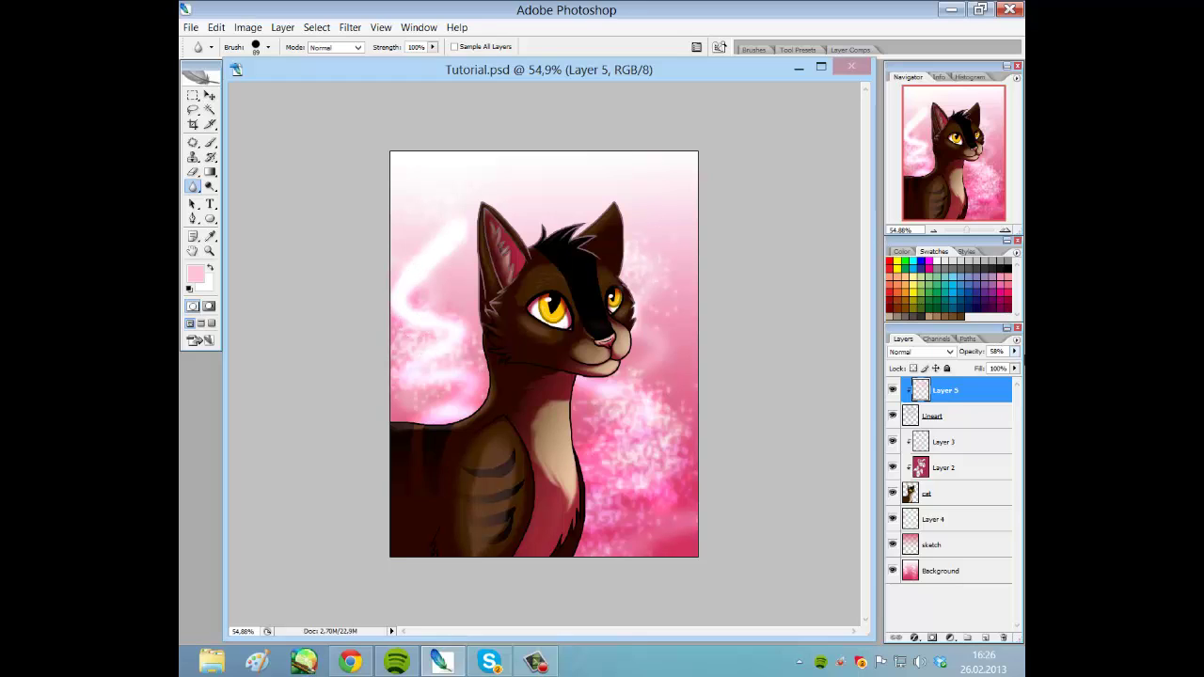
{"action": "left_click", "coordinate": [1014, 351]}
{"action": "left_click_drag", "start_coordinate": [995, 365], "coordinate": [957, 369]}
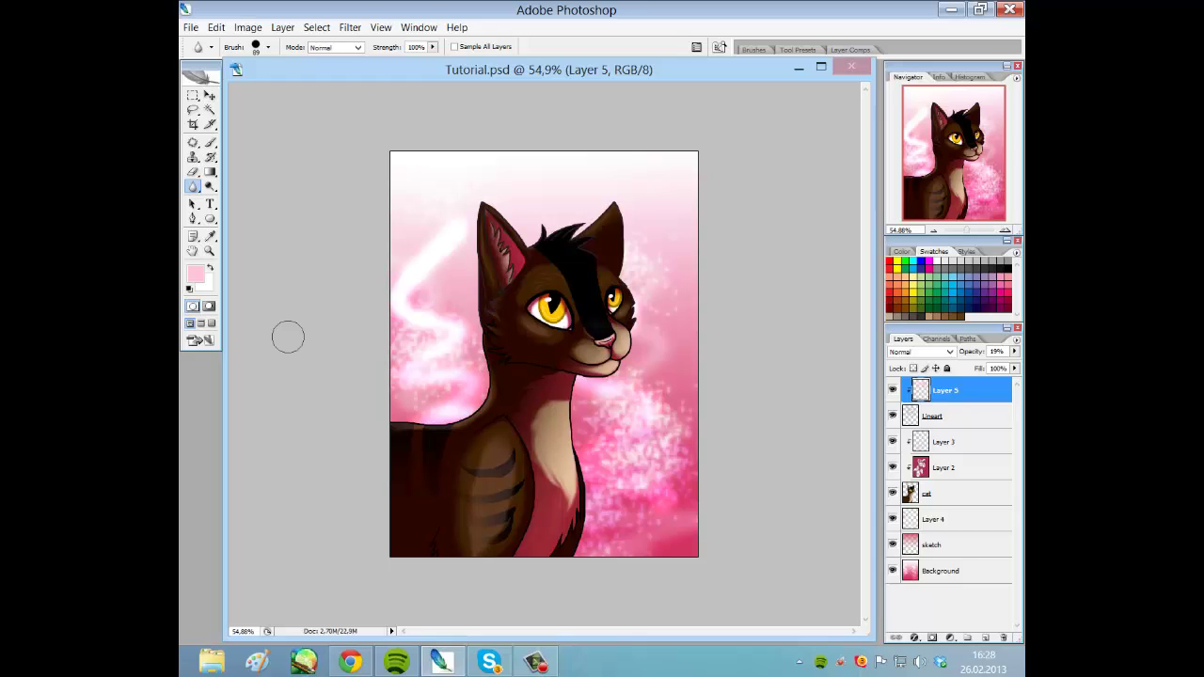
{"action": "left_click", "coordinate": [538, 664]}
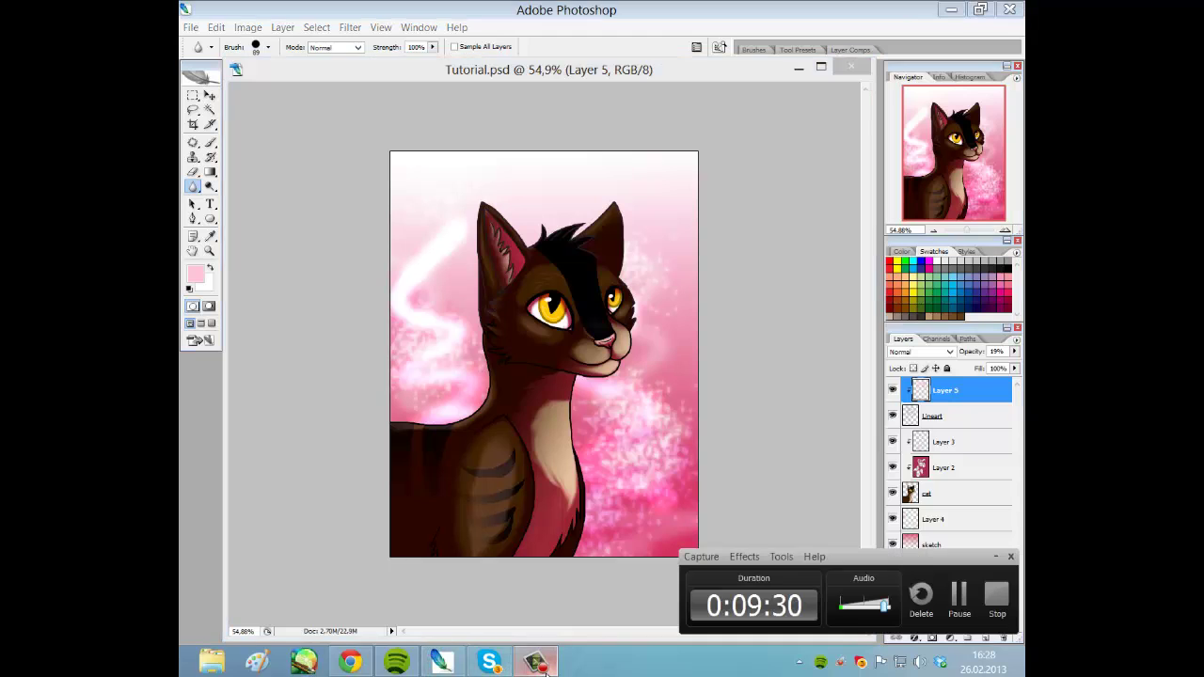